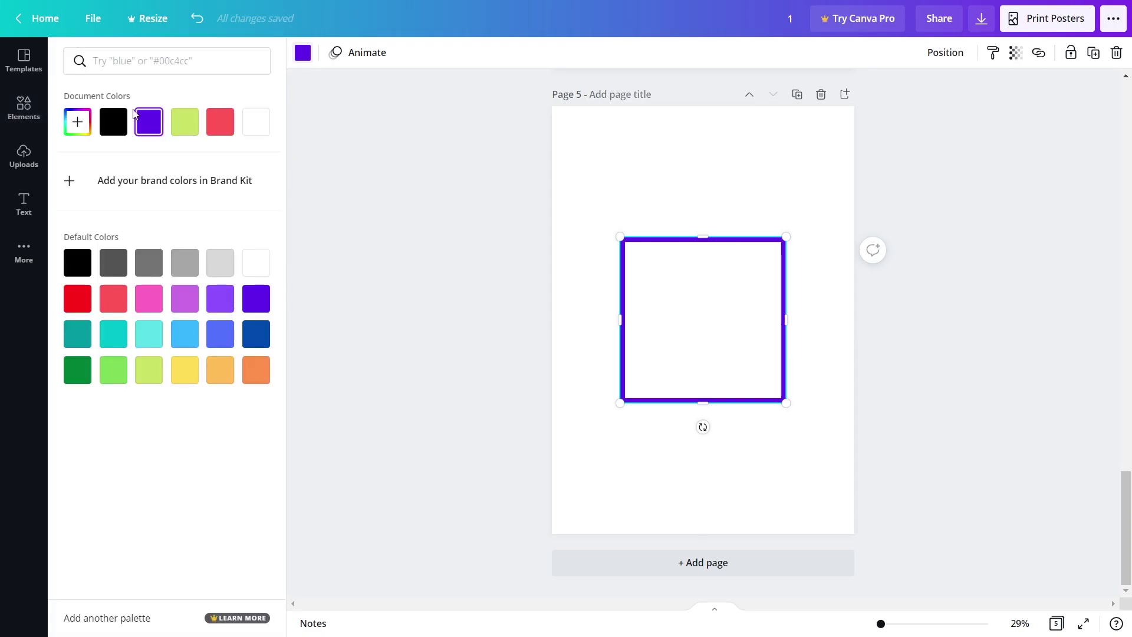
- Add a heading reading "1" below the square on page 5 and set its font size to 500
{"action": "left_click", "coordinate": [27, 202]}
{"action": "left_click_drag", "start_coordinate": [142, 122], "coordinate": [725, 412]}
{"action": "type", "text": "1"}
{"action": "left_click", "coordinate": [450, 52]}
{"action": "type", "text": "499"}
{"action": "key", "text": "Return"}
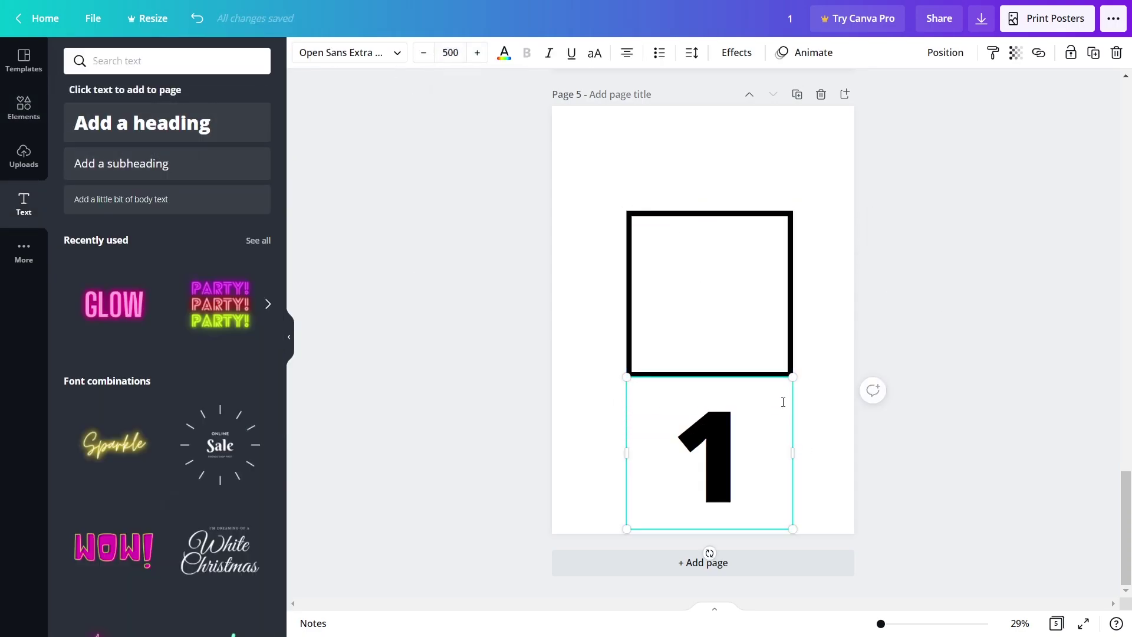
- Move the number 1 up into the black square and set its font size to 600
{"action": "left_click_drag", "start_coordinate": [688, 430], "coordinate": [688, 269]}
{"action": "left_click", "coordinate": [451, 52]}
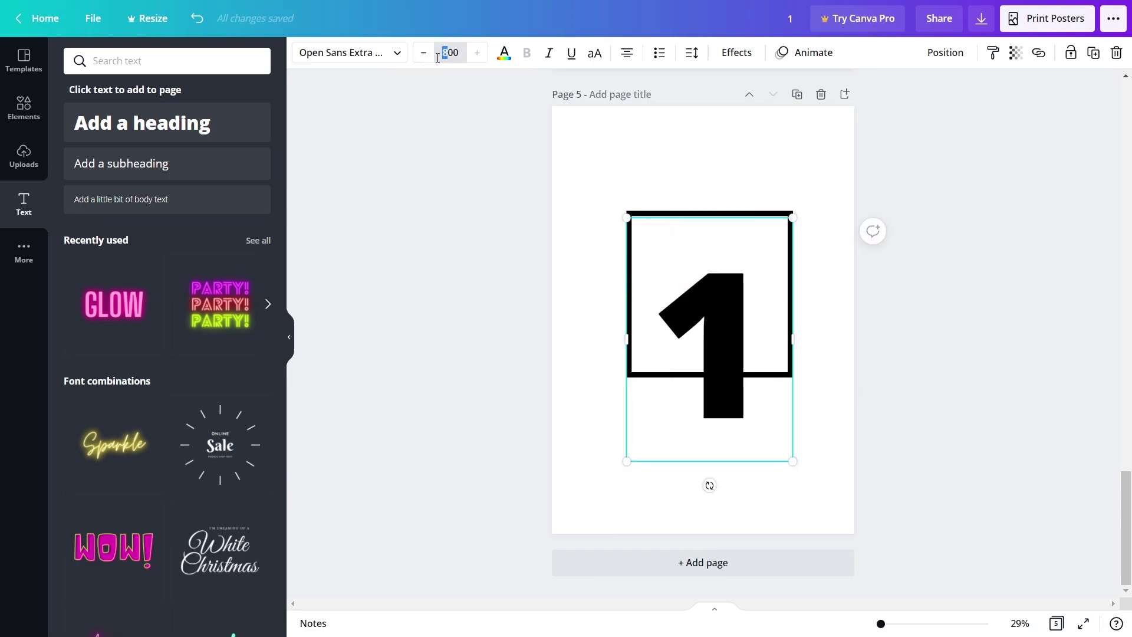
{"action": "type", "text": "600"}
{"action": "key", "text": "Return"}
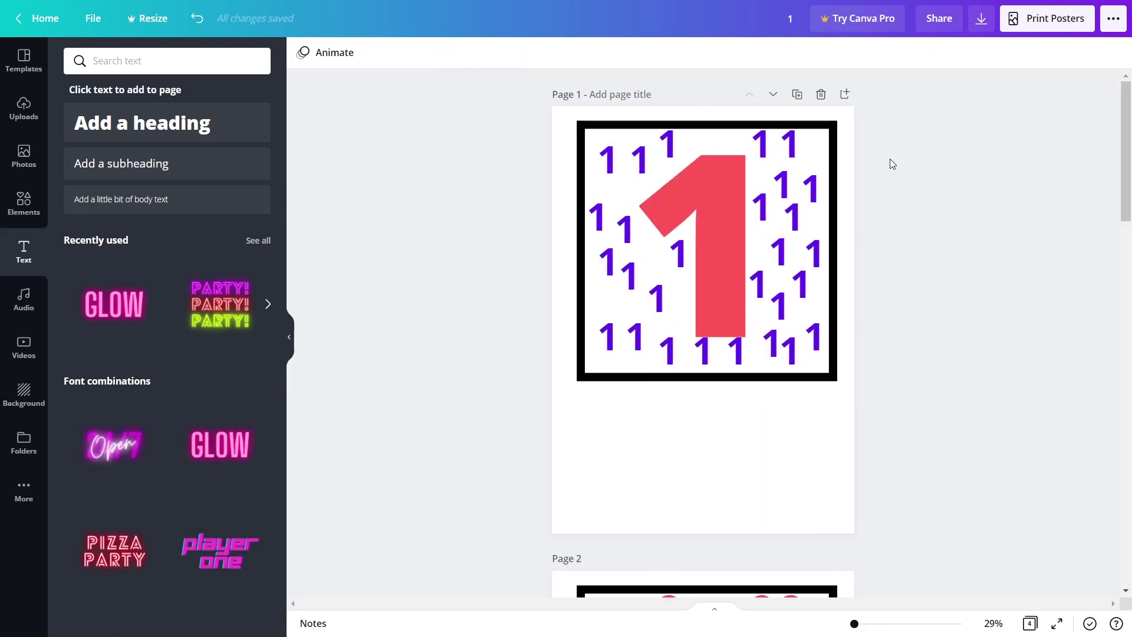
- Review the finished number marker designs on pages 1 to 4
{"action": "left_click", "coordinate": [789, 145]}
{"action": "left_click", "coordinate": [760, 147]}
{"action": "left_click", "coordinate": [697, 206]}
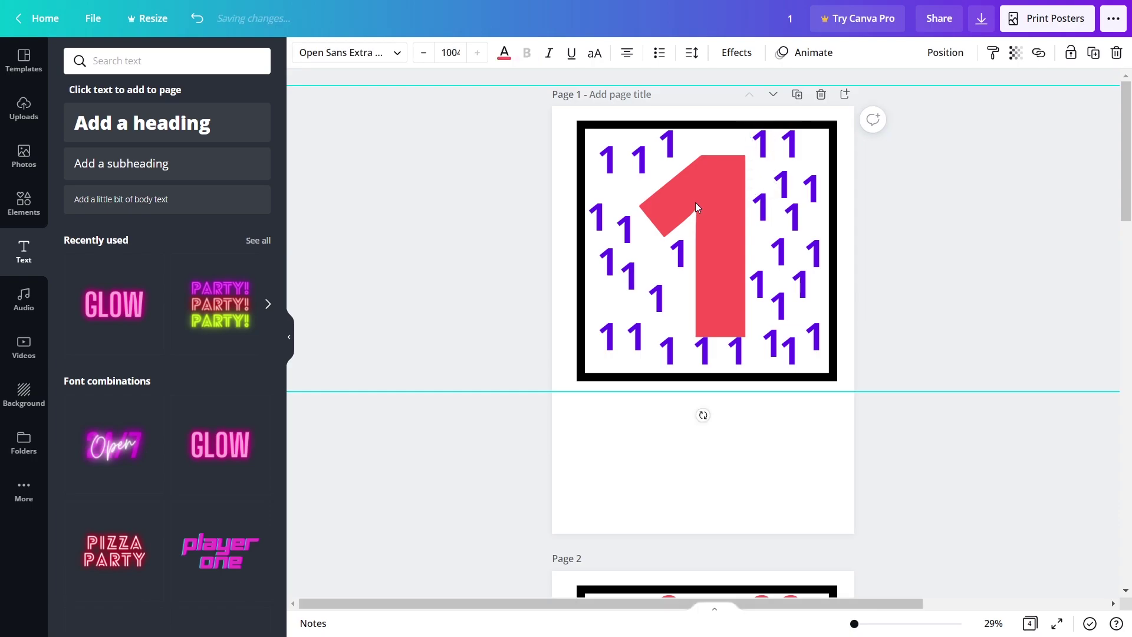
{"action": "scroll", "coordinate": [699, 202], "scroll_direction": "down", "scroll_amount": 5}
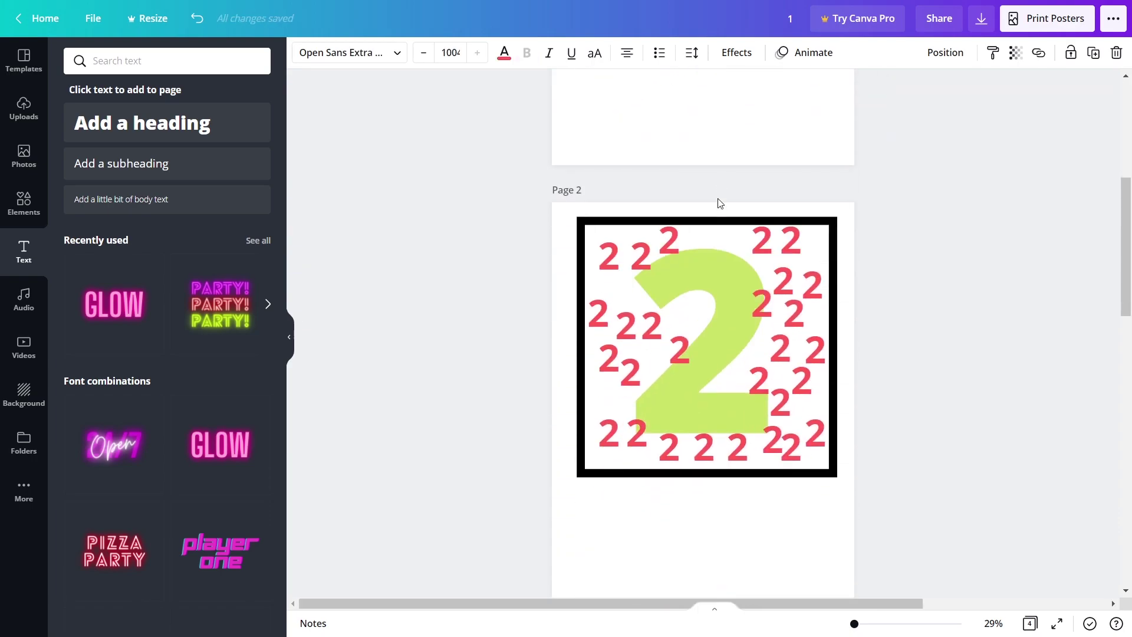
{"action": "left_click", "coordinate": [719, 266]}
{"action": "scroll", "coordinate": [915, 320], "scroll_direction": "down", "scroll_amount": 8}
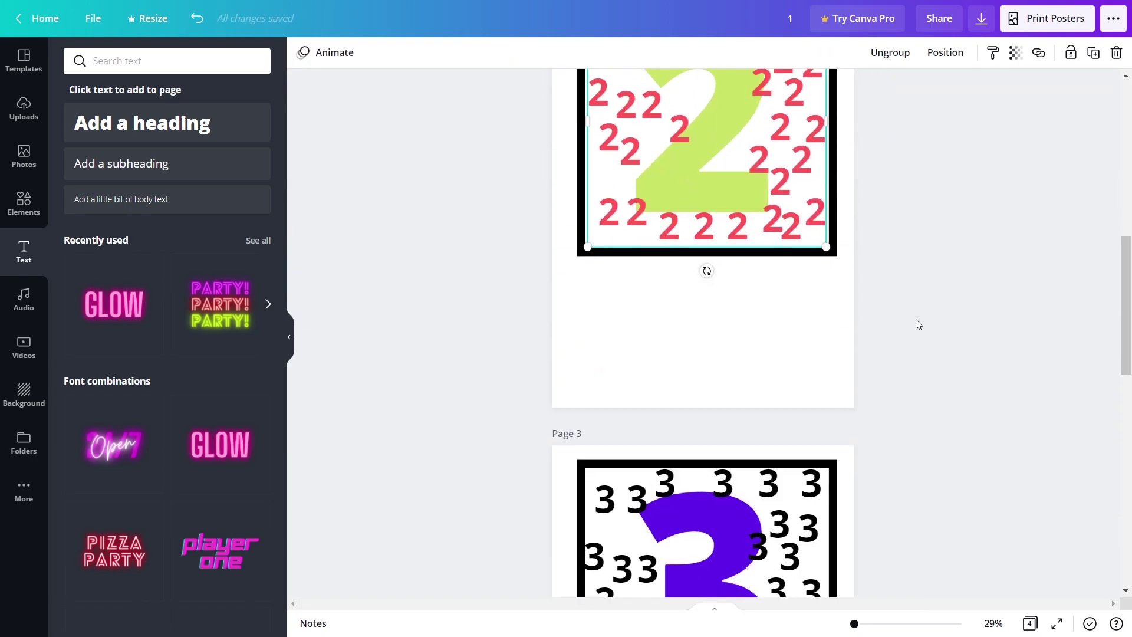
{"action": "scroll", "coordinate": [915, 319], "scroll_direction": "down", "scroll_amount": 1}
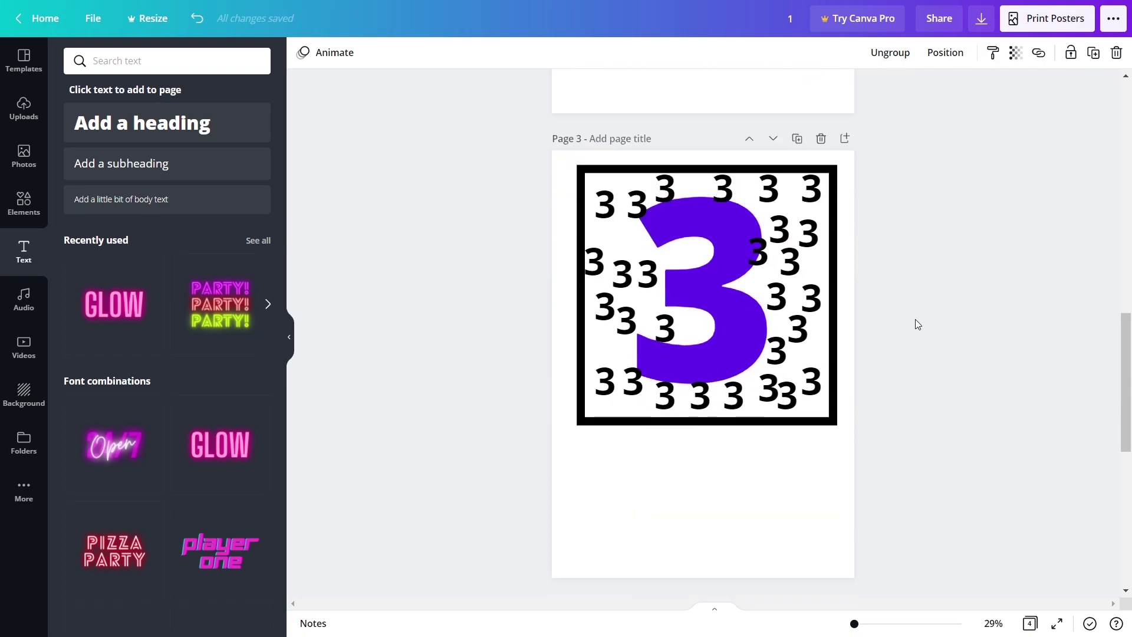
{"action": "scroll", "coordinate": [915, 320], "scroll_direction": "down", "scroll_amount": 8}
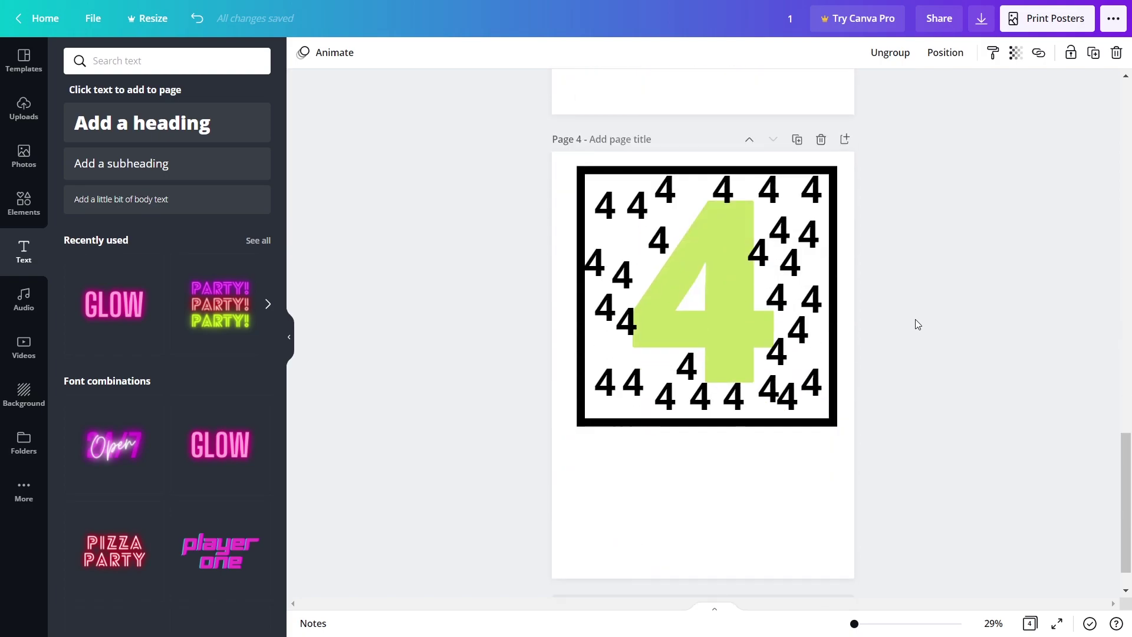
{"action": "scroll", "coordinate": [914, 320], "scroll_direction": "up", "scroll_amount": 20}
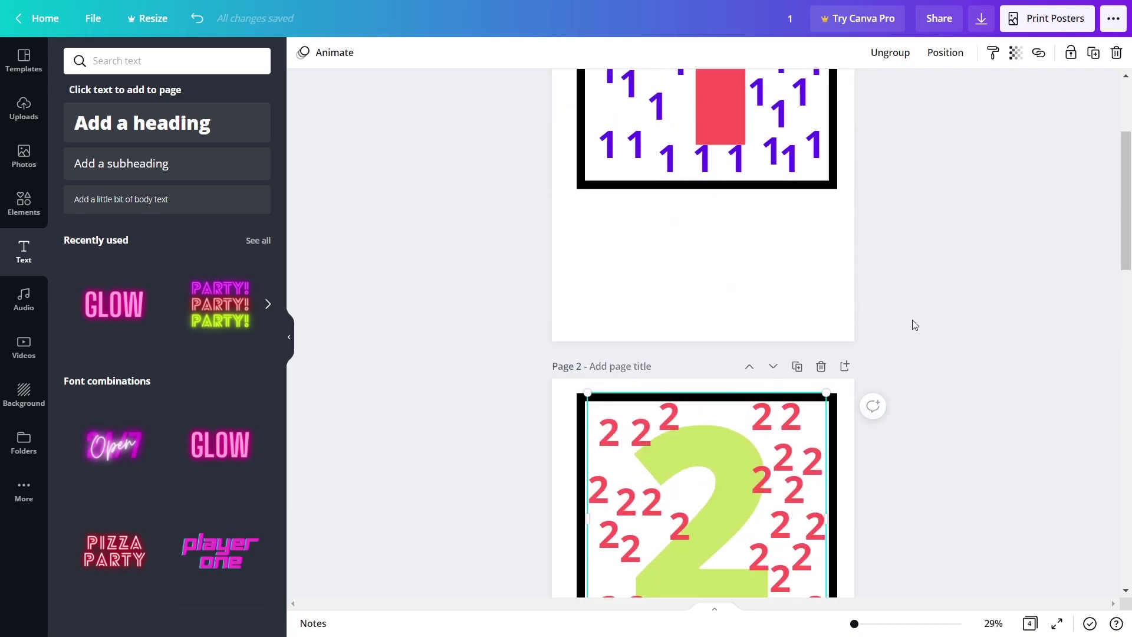
- Download only page 1 of the design as a JPG file
{"action": "left_click", "coordinate": [982, 19]}
{"action": "left_click", "coordinate": [1082, 192]}
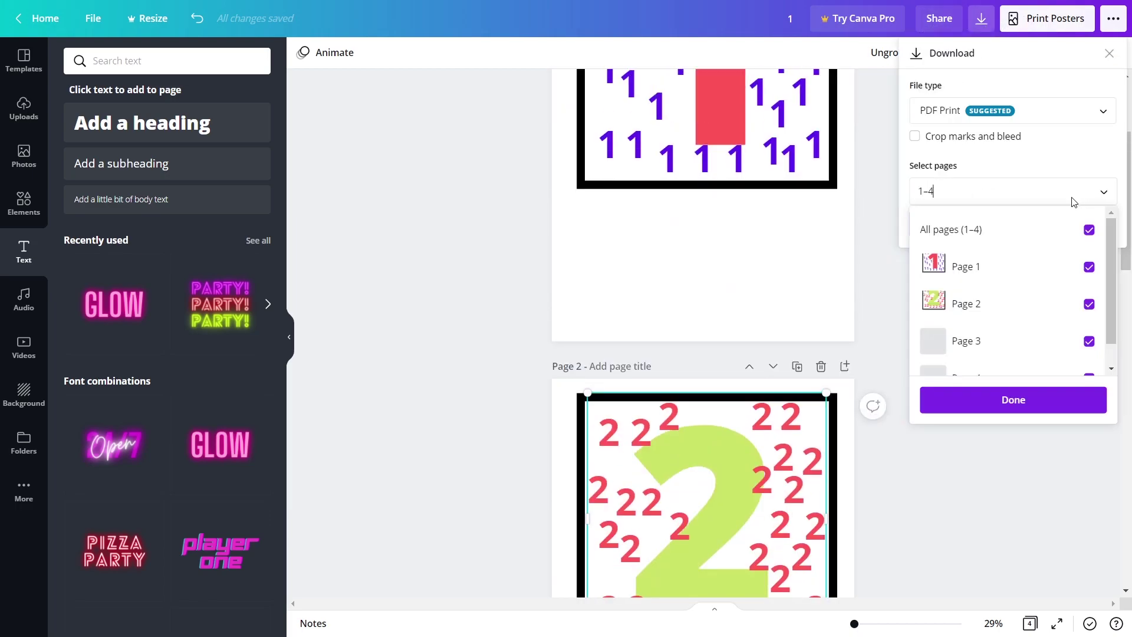
{"action": "left_click", "coordinate": [1088, 230]}
{"action": "left_click", "coordinate": [1088, 266]}
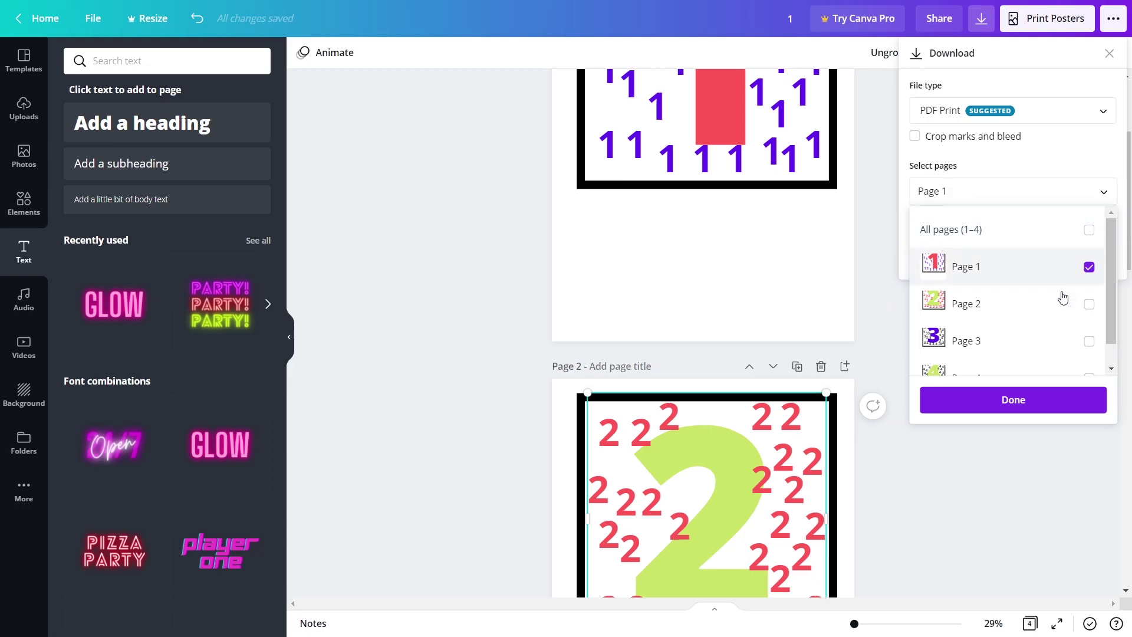
{"action": "left_click", "coordinate": [960, 112]}
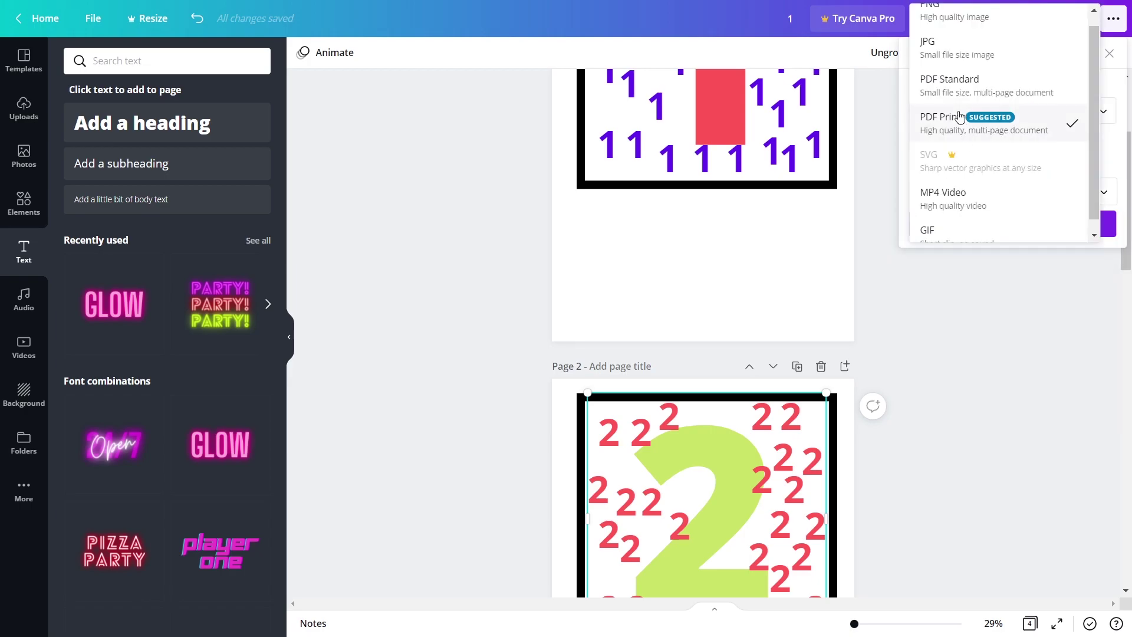
{"action": "left_click", "coordinate": [966, 52]}
{"action": "left_click", "coordinate": [999, 297]}
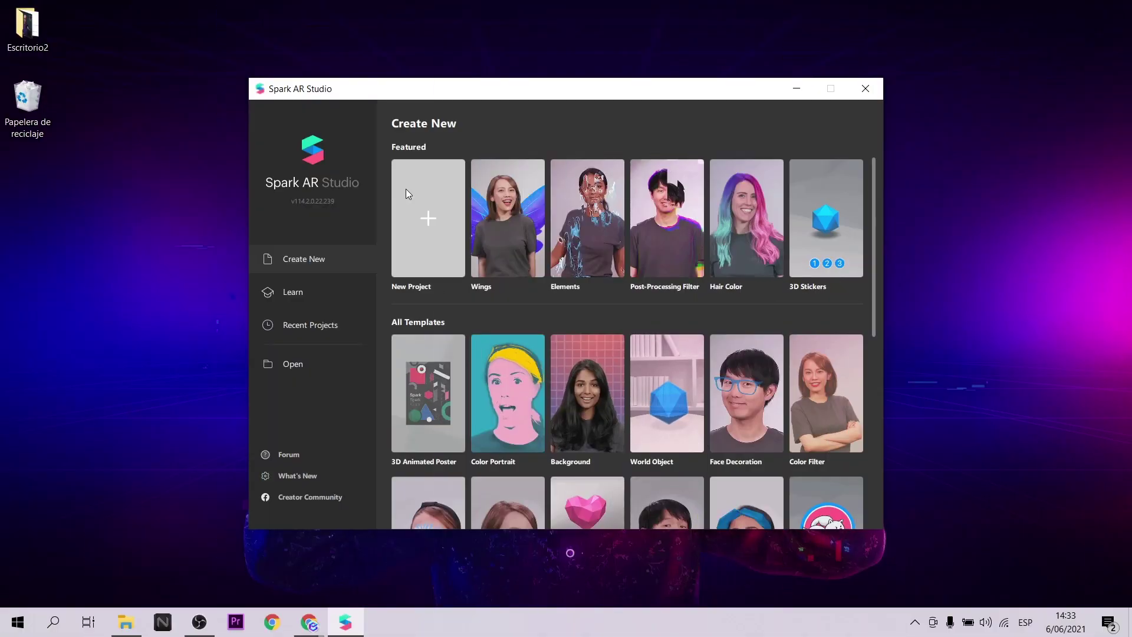
- In Spark AR Studio, create a new Target Tracking project and rename its target tracker target1
{"action": "left_click", "coordinate": [409, 187]}
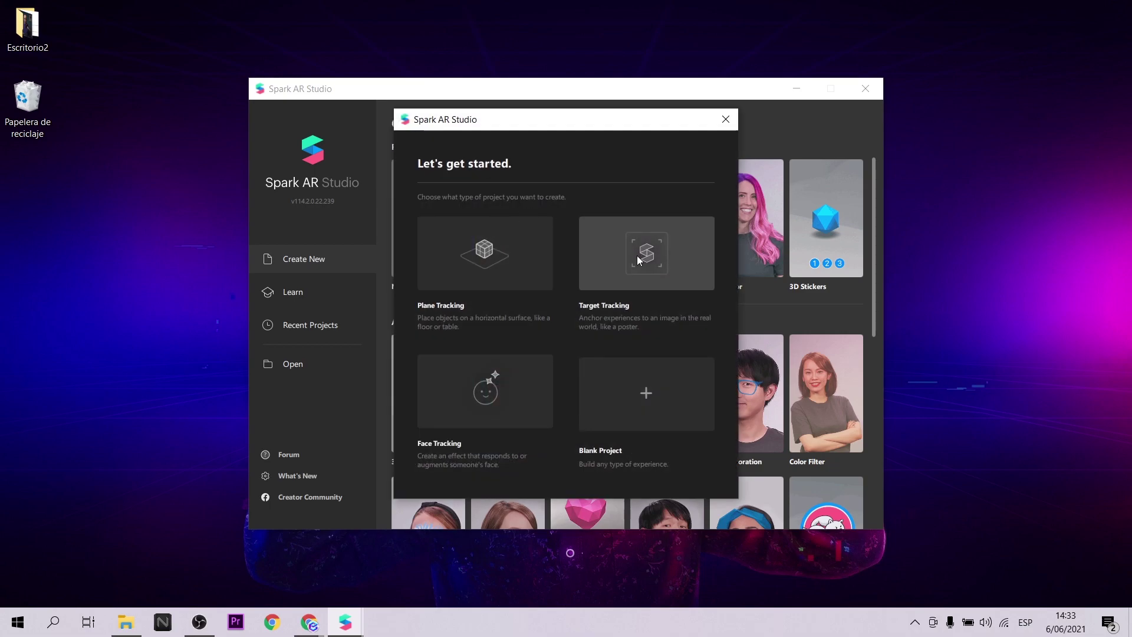
{"action": "left_click", "coordinate": [637, 256]}
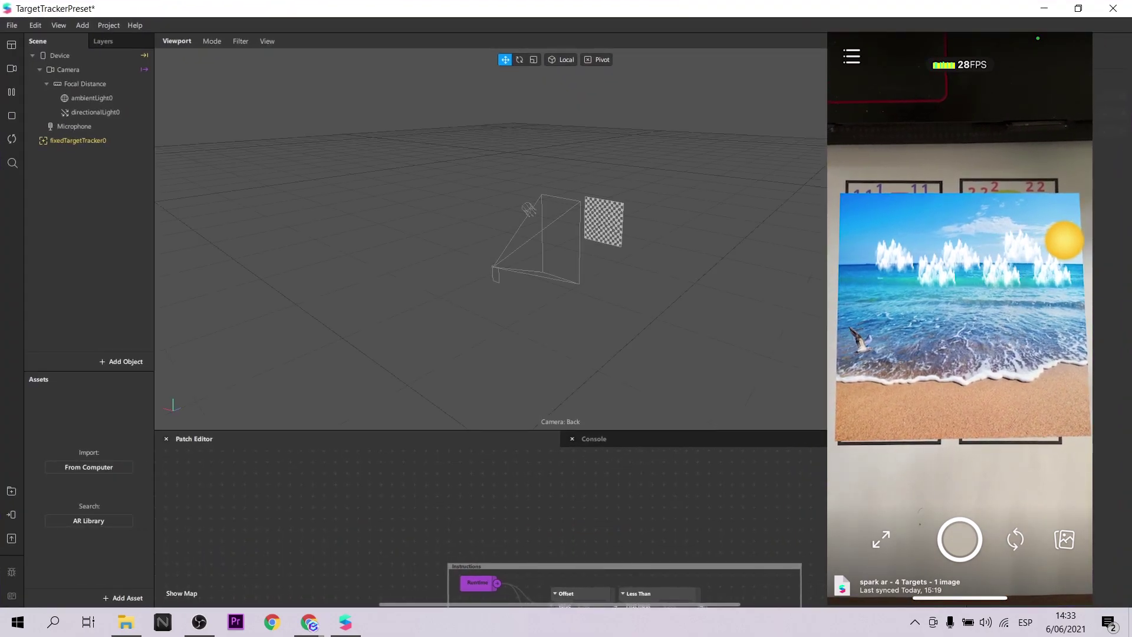
{"action": "left_click", "coordinate": [100, 145]}
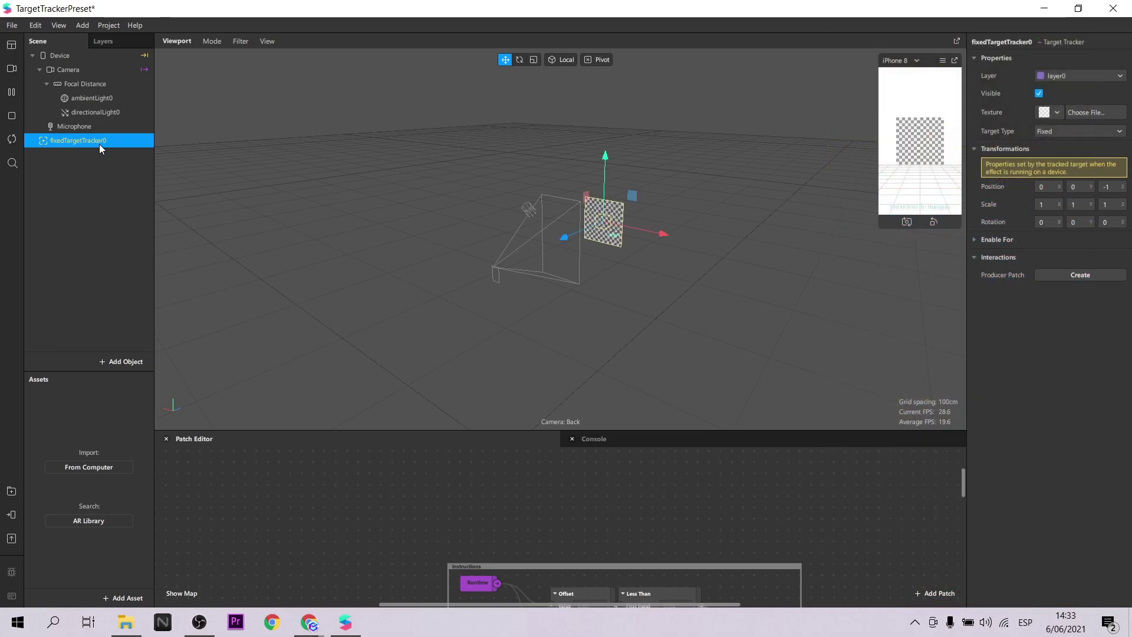
{"action": "double_click", "coordinate": [99, 144]}
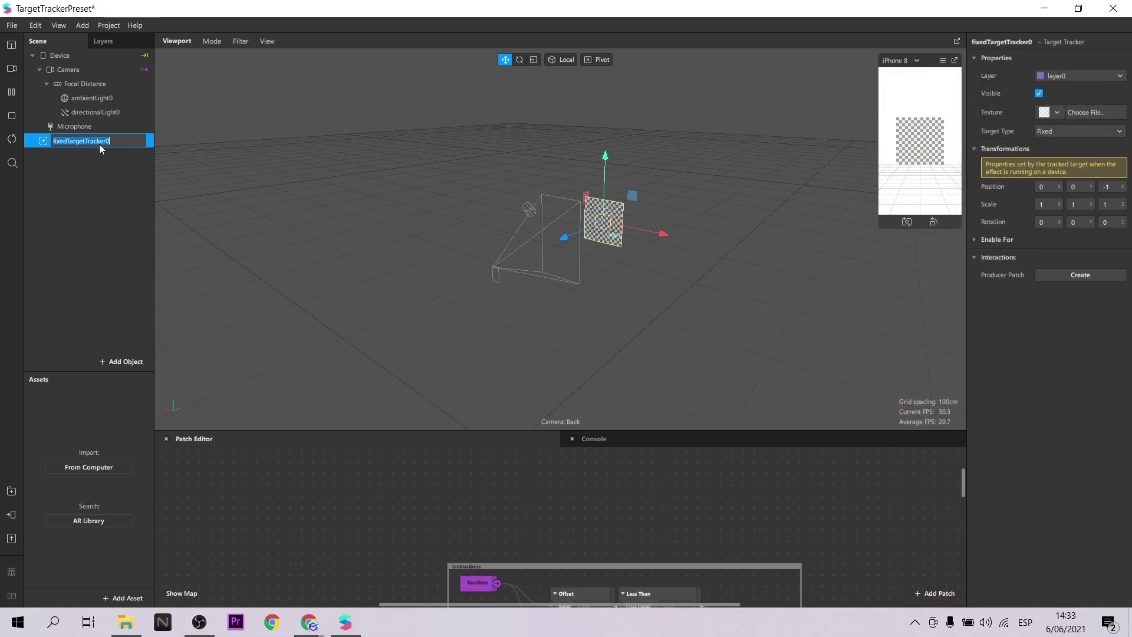
{"action": "type", "text": "target1"}
{"action": "key", "text": "Return"}
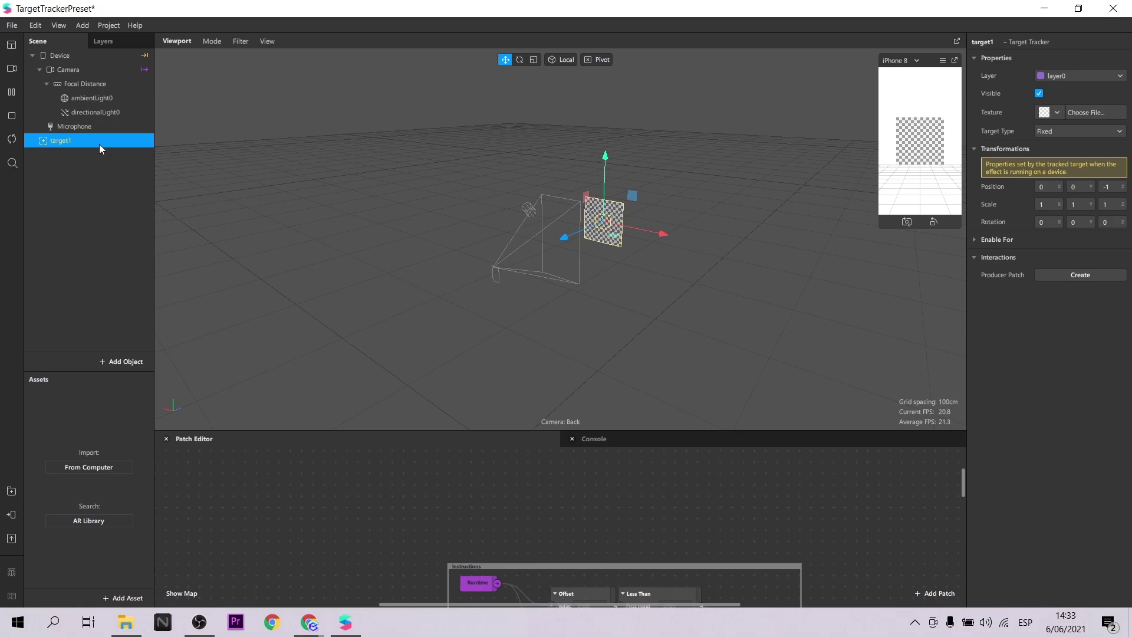
- Set target1's target type to Movable and import image 1 from the markers folder as its texture
{"action": "left_click", "coordinate": [1057, 129]}
{"action": "left_click", "coordinate": [1060, 140]}
{"action": "left_click", "coordinate": [1058, 115]}
{"action": "left_click", "coordinate": [1071, 132]}
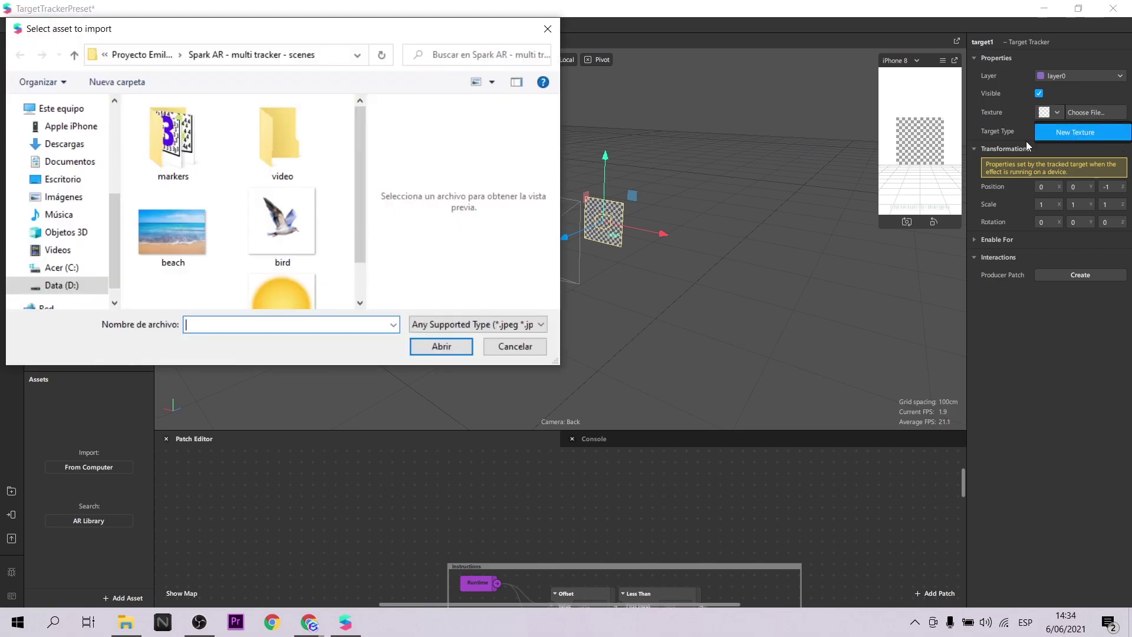
{"action": "double_click", "coordinate": [172, 158]}
{"action": "left_click", "coordinate": [172, 158]}
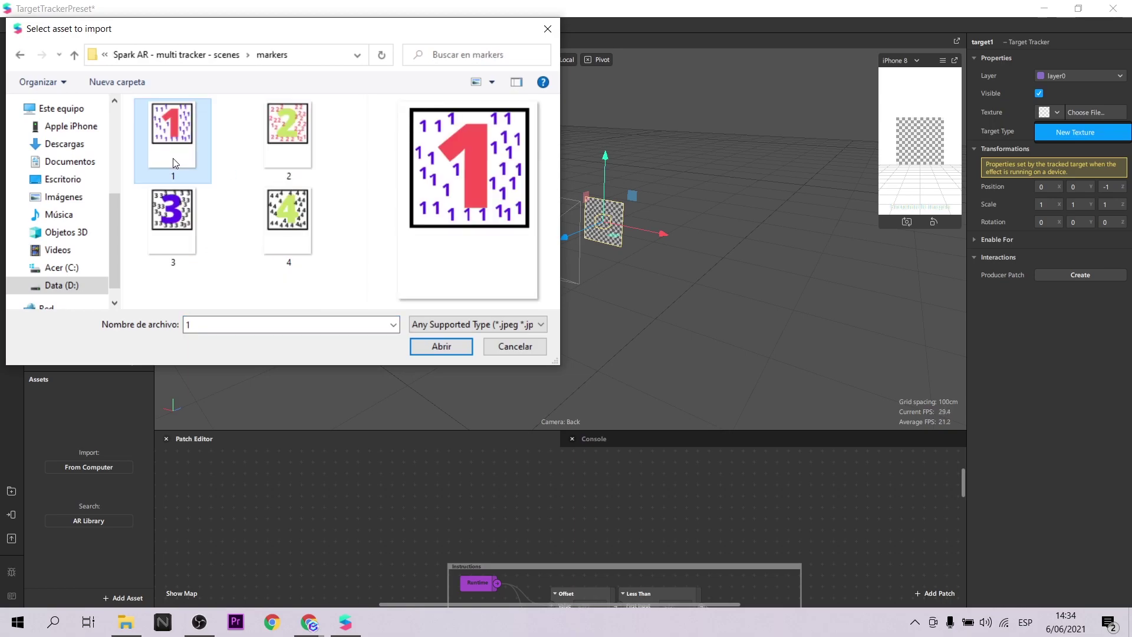
{"action": "left_click", "coordinate": [441, 346]}
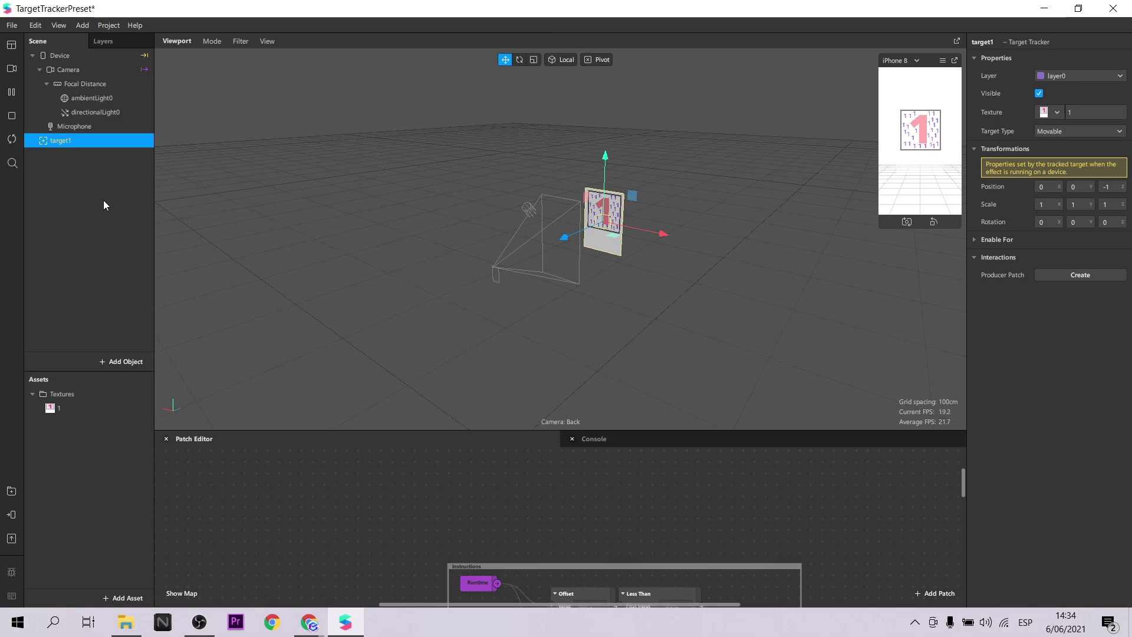
- Add a plane as a child of target1 and scale it to 6 on all axes
{"action": "right_click", "coordinate": [105, 139]}
{"action": "mouse_move", "coordinate": [142, 150]}
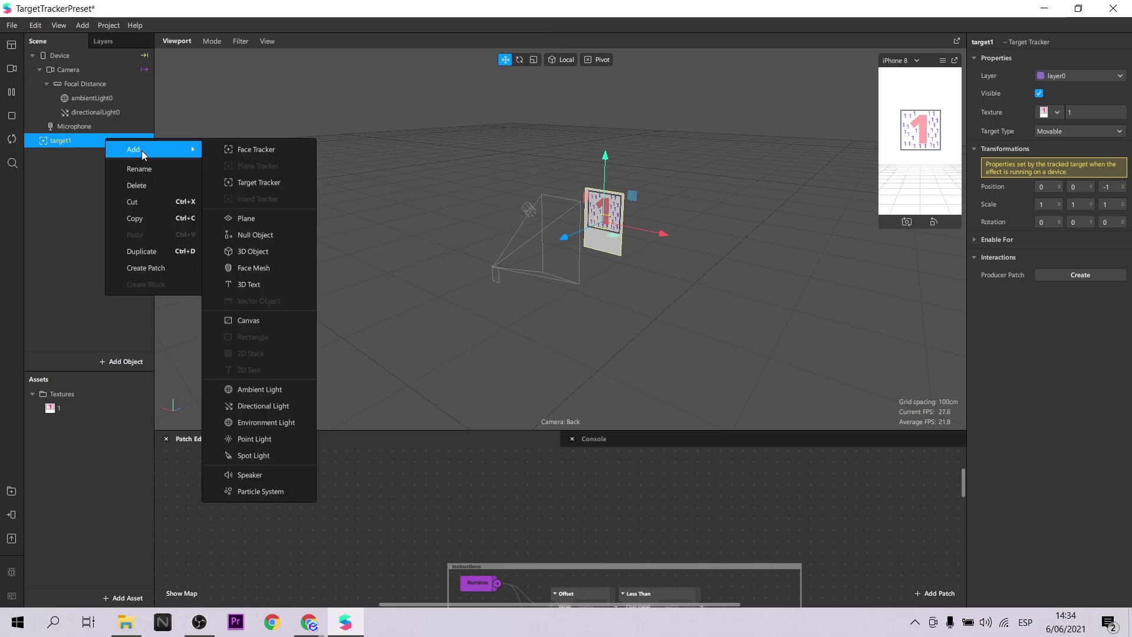
{"action": "left_click", "coordinate": [274, 219]}
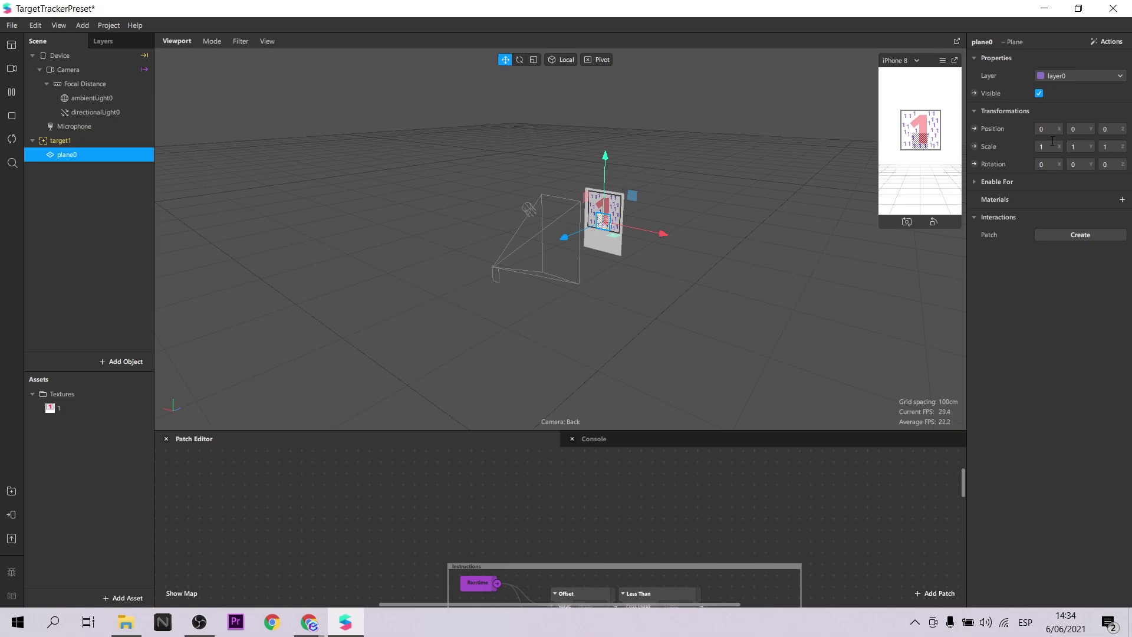
{"action": "key", "text": "Tab"}
{"action": "type", "text": "6"}
{"action": "key", "text": "Tab"}
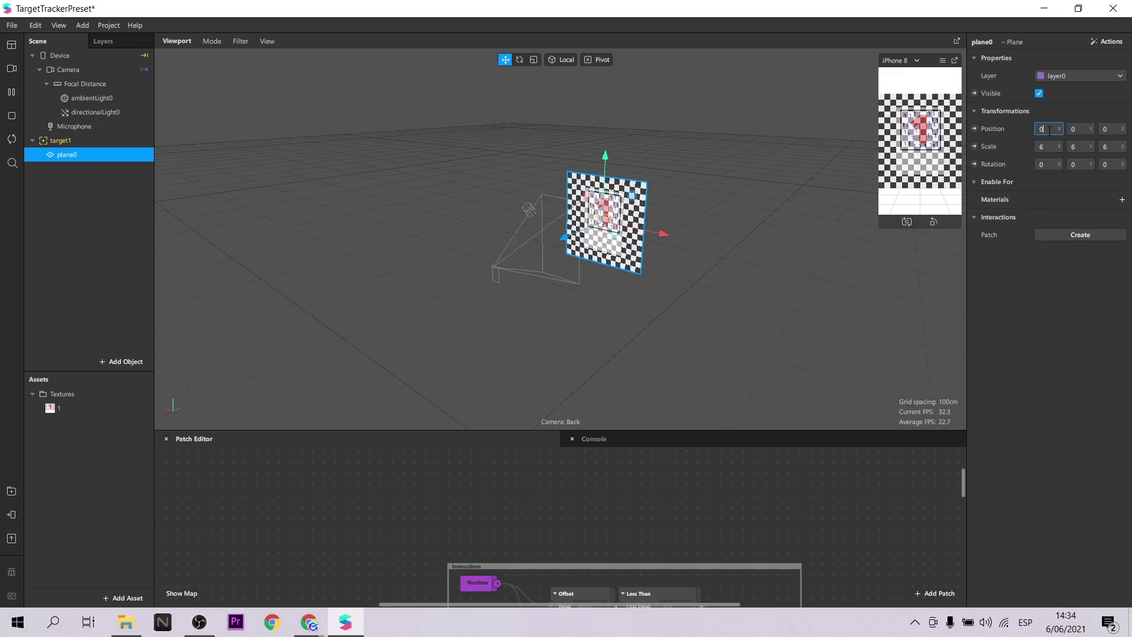
- Position the plane at X 0.15, Y -0.17 and Z 0.083
{"action": "type", "text": ".15"}
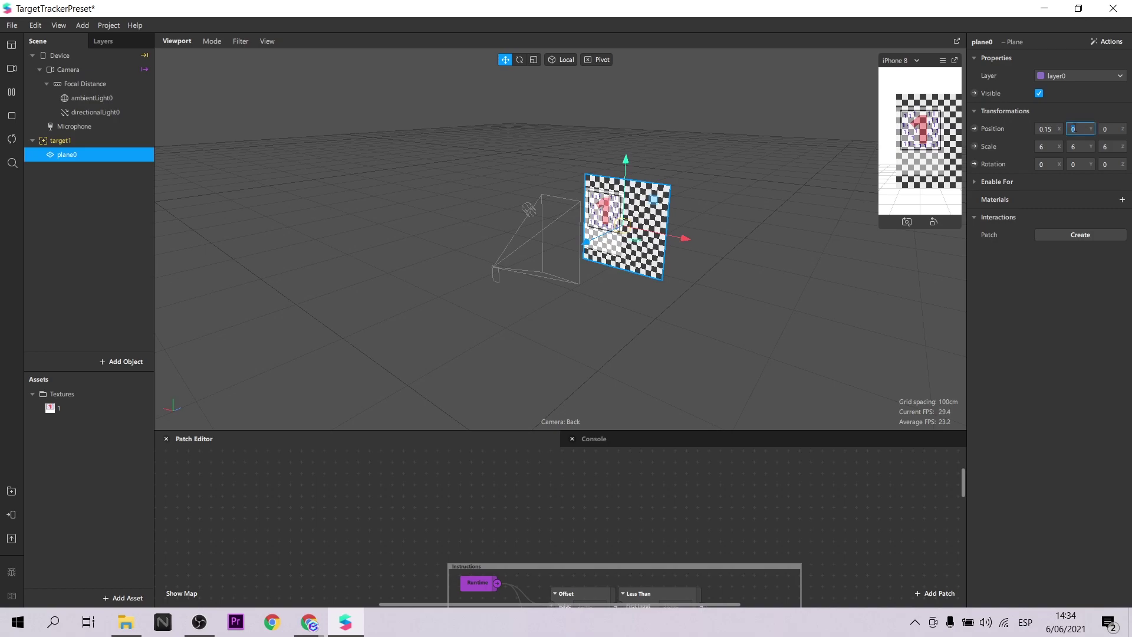
{"action": "type", "text": ".17"}
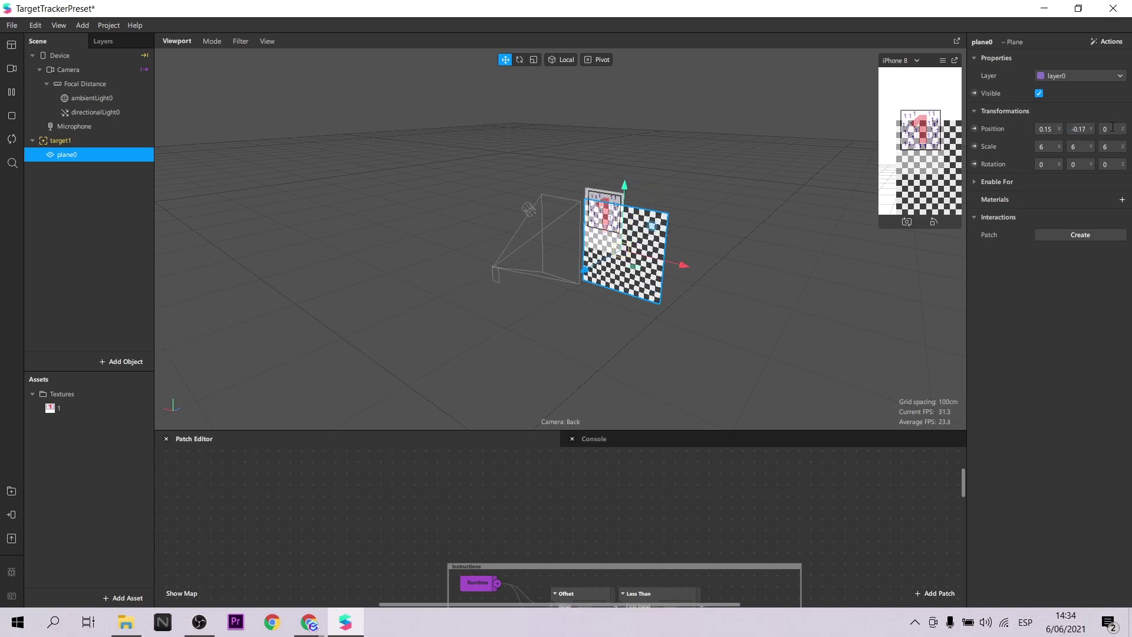
{"action": "type", "text": ".003"}
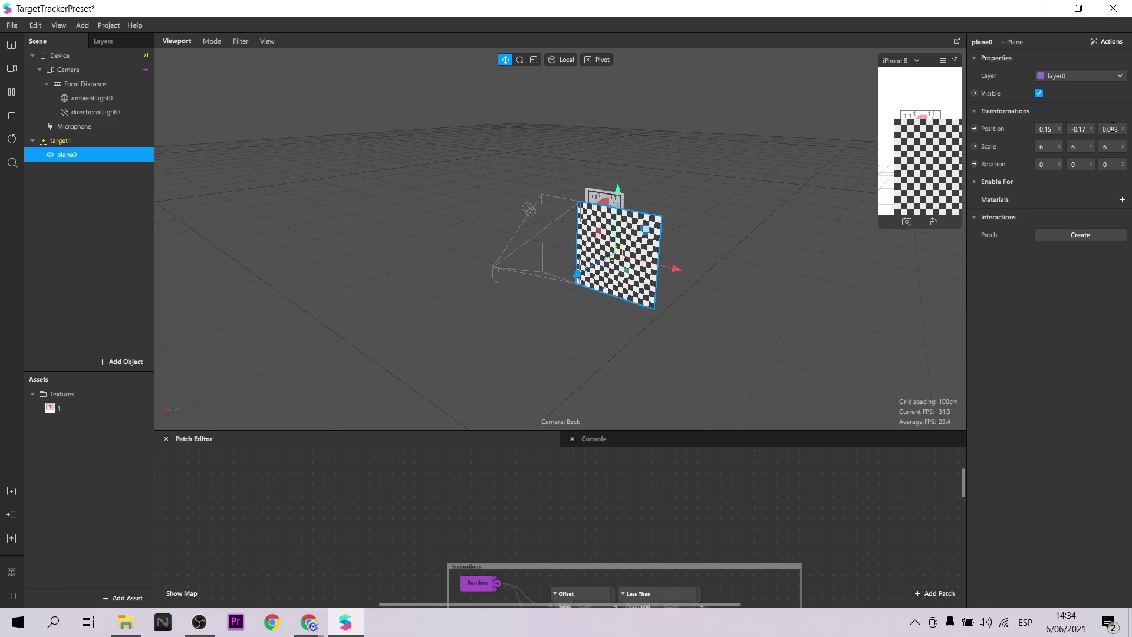
- Give the plane a new material and rename both the material and the plane beach
{"action": "left_click", "coordinate": [1121, 201]}
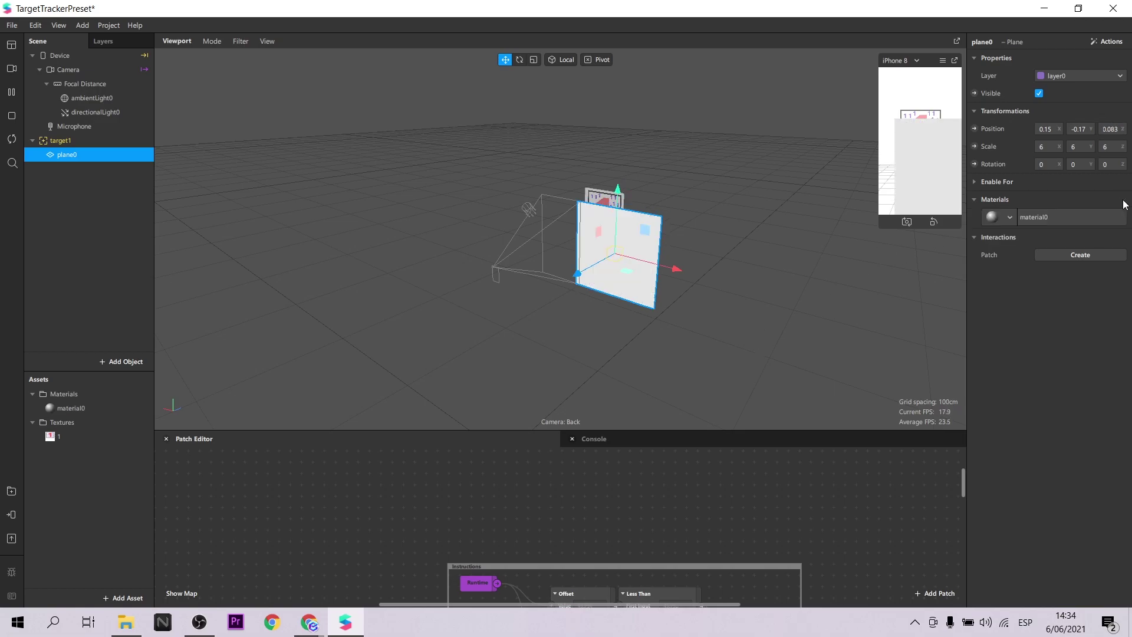
{"action": "left_click", "coordinate": [108, 405]}
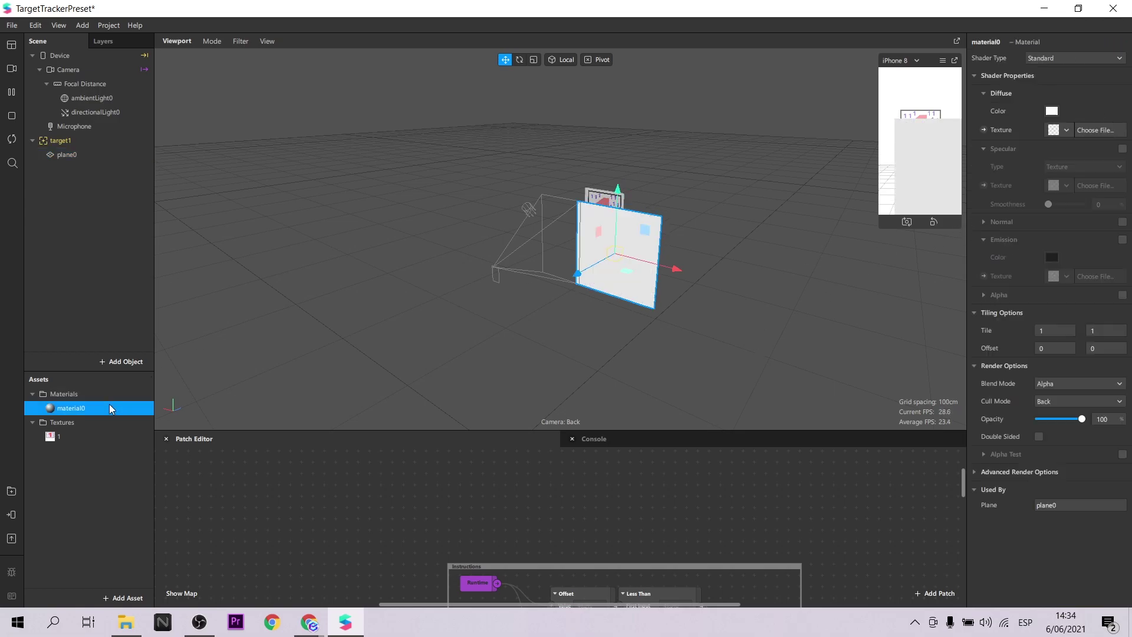
{"action": "double_click", "coordinate": [83, 409]}
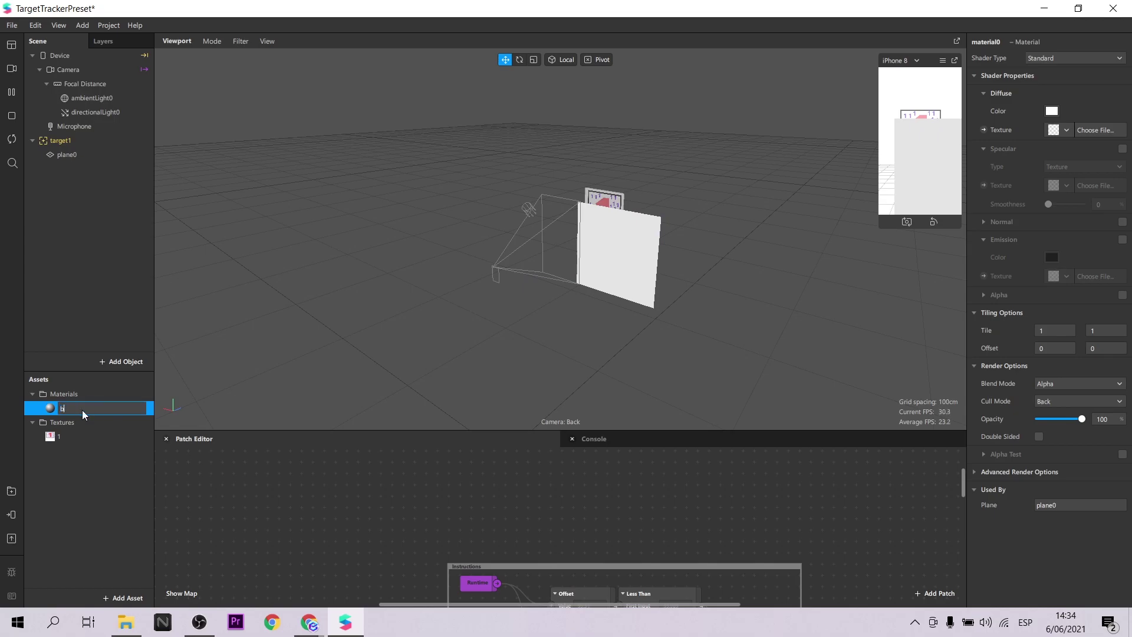
{"action": "left_click", "coordinate": [99, 484]}
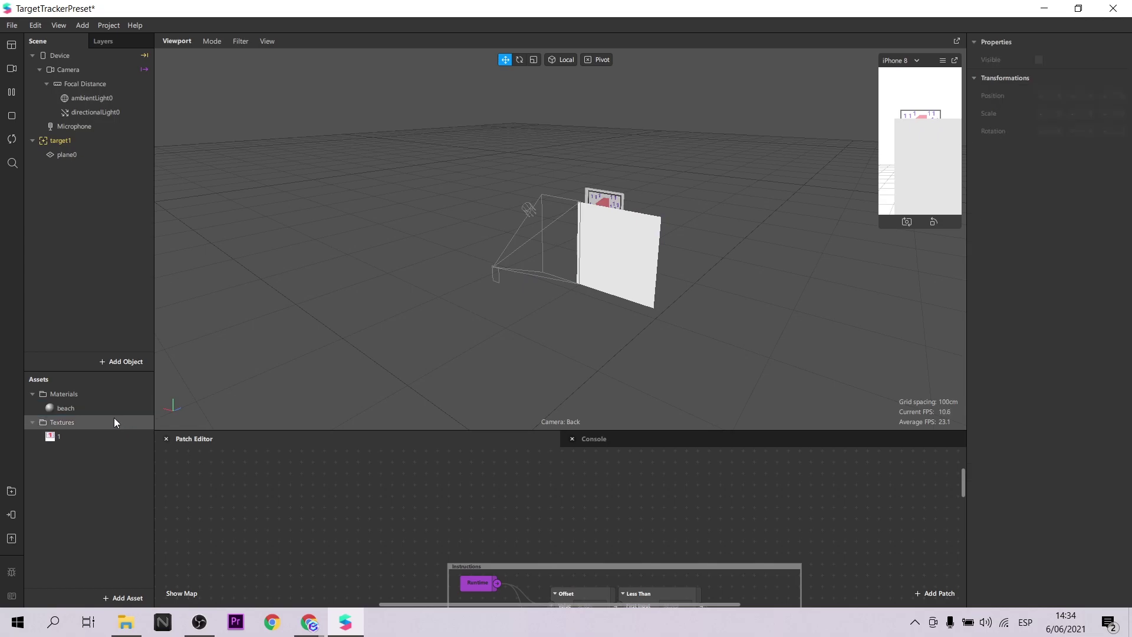
{"action": "left_click", "coordinate": [107, 407]}
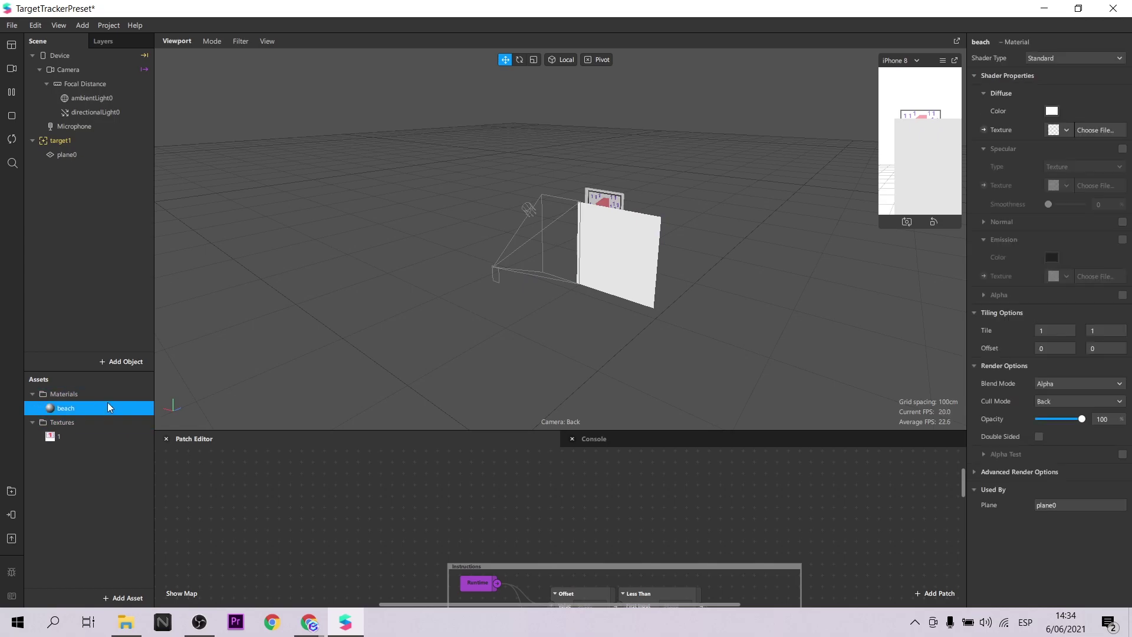
{"action": "double_click", "coordinate": [69, 156]}
{"action": "type", "text": "beach"}
- Set the beach material's shader type to Flat and import the beach image as its diffuse texture
{"action": "left_click", "coordinate": [68, 408]}
{"action": "left_click", "coordinate": [1050, 59]}
{"action": "left_click", "coordinate": [1051, 61]}
{"action": "left_click", "coordinate": [1066, 130]}
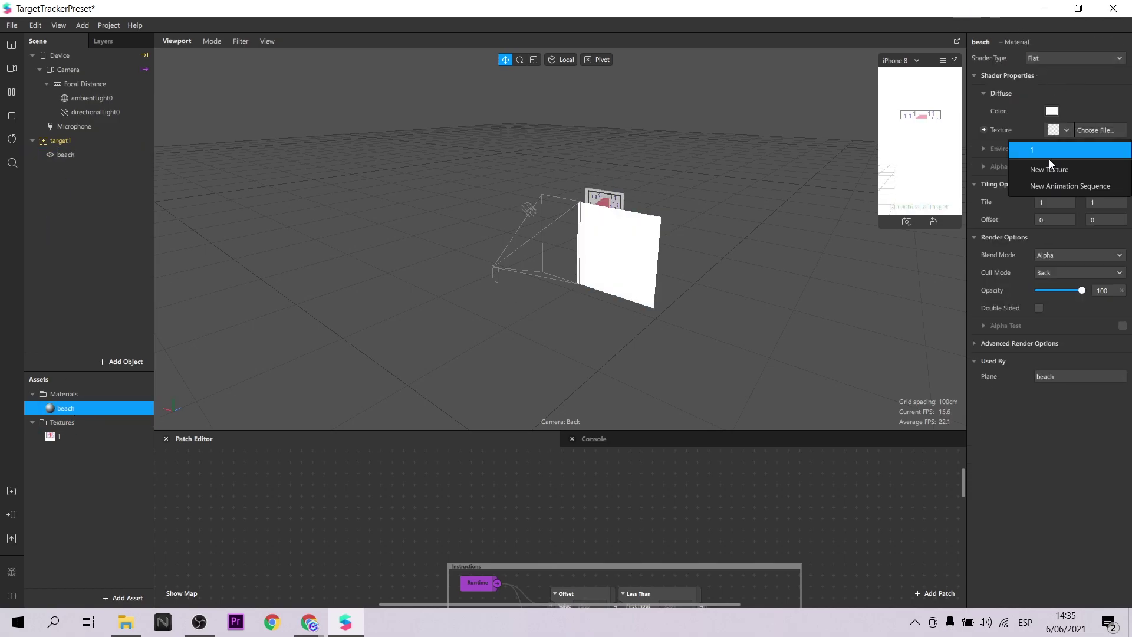
{"action": "left_click", "coordinate": [1020, 171]}
{"action": "left_click", "coordinate": [208, 56]}
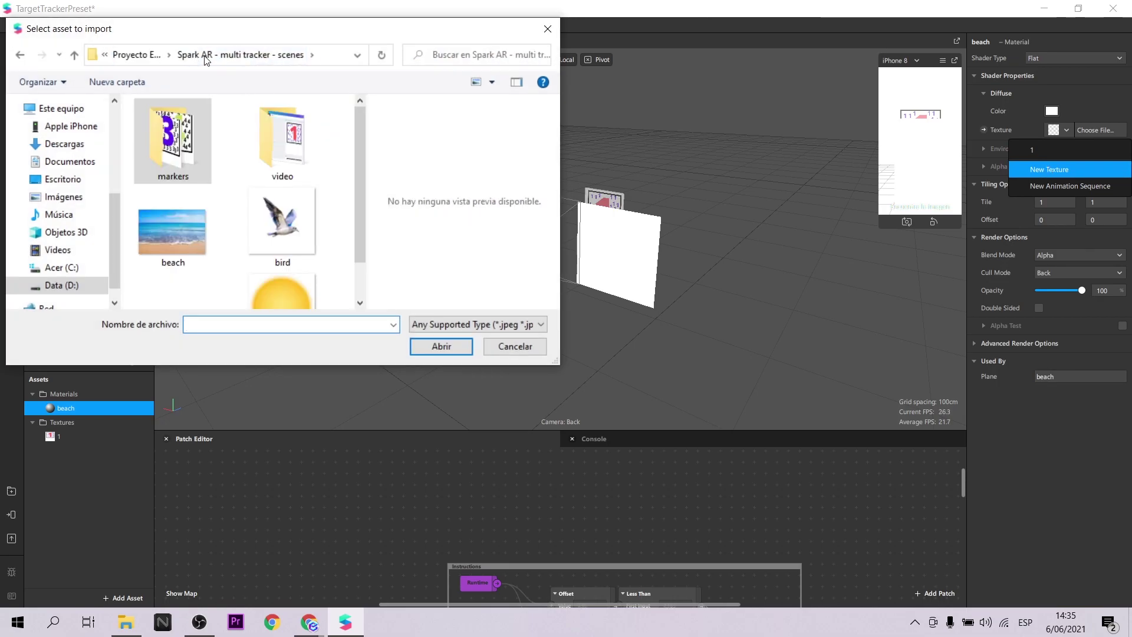
{"action": "left_click", "coordinate": [192, 253]}
{"action": "left_click", "coordinate": [432, 347]}
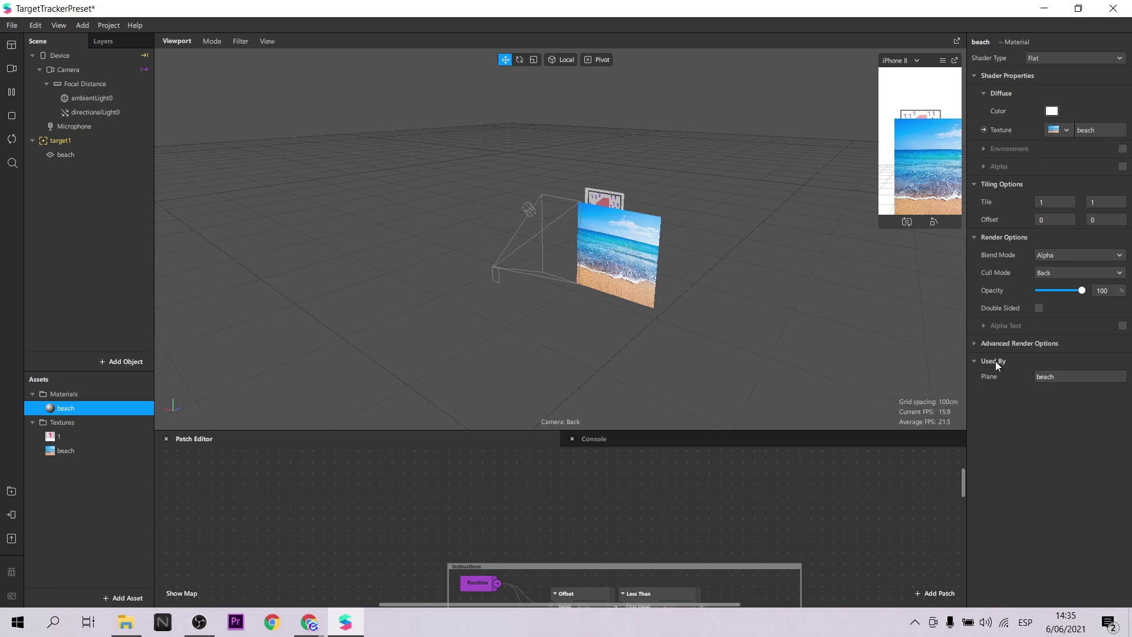
- Expand the beach material's advanced render options and turn off Use Depth Test
{"action": "left_click", "coordinate": [975, 343]}
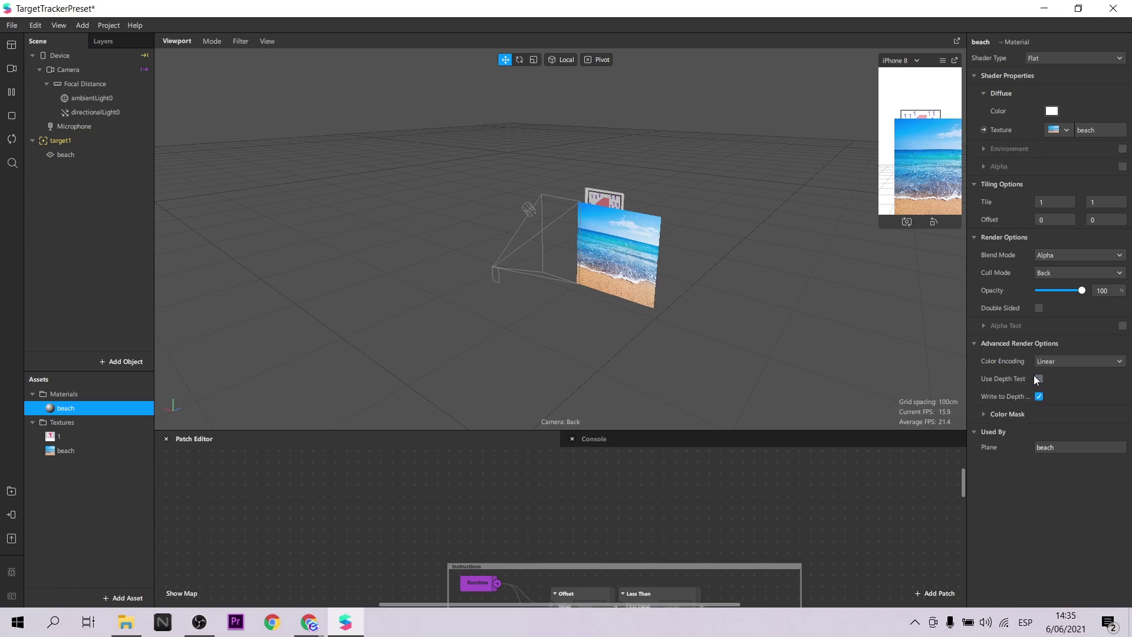
{"action": "left_click_drag", "start_coordinate": [696, 362], "coordinate": [800, 337]}
{"action": "left_click", "coordinate": [68, 155]}
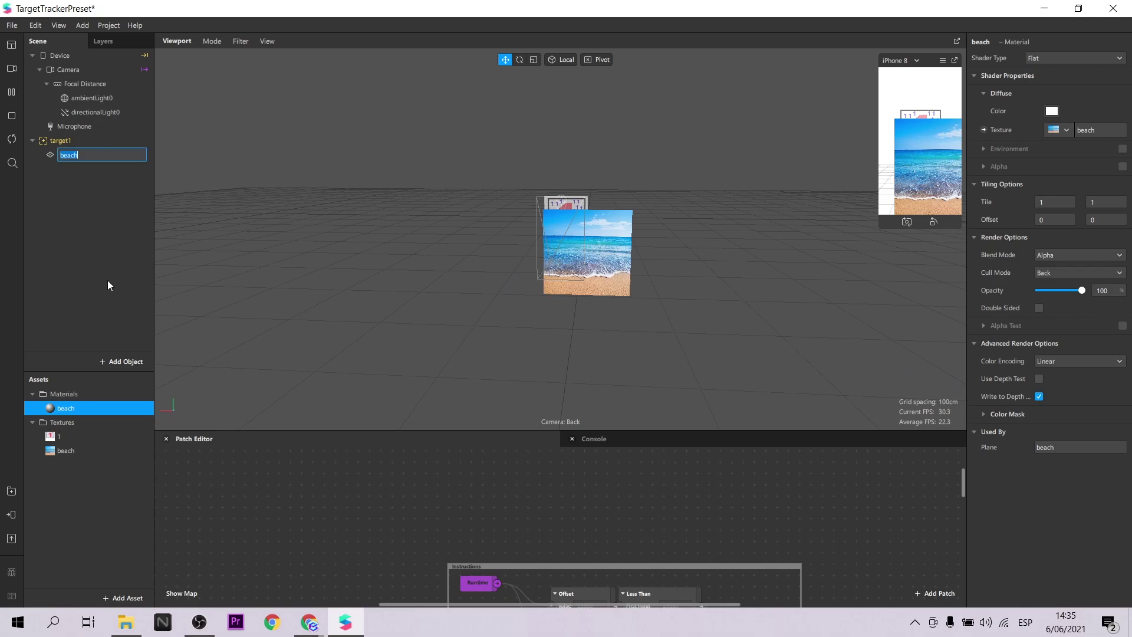
- Add a second target tracker to the scene and rename it target2
{"action": "left_click", "coordinate": [122, 361]}
{"action": "left_click", "coordinate": [35, 195]}
{"action": "left_click", "coordinate": [327, 342]}
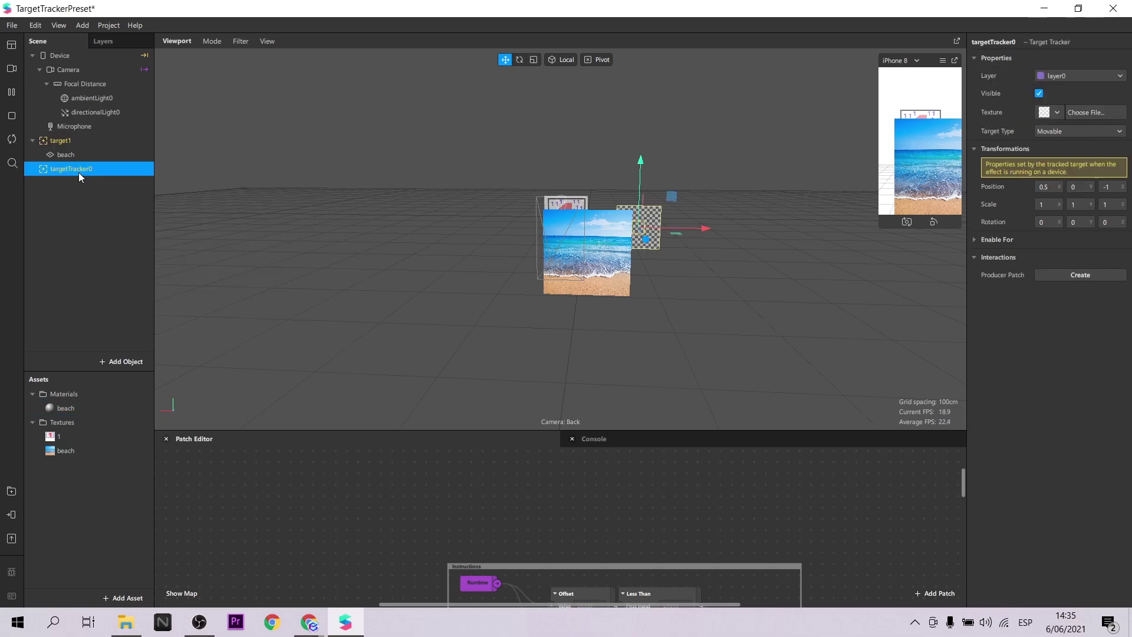
{"action": "left_click", "coordinate": [80, 171]}
{"action": "type", "text": "target2"}
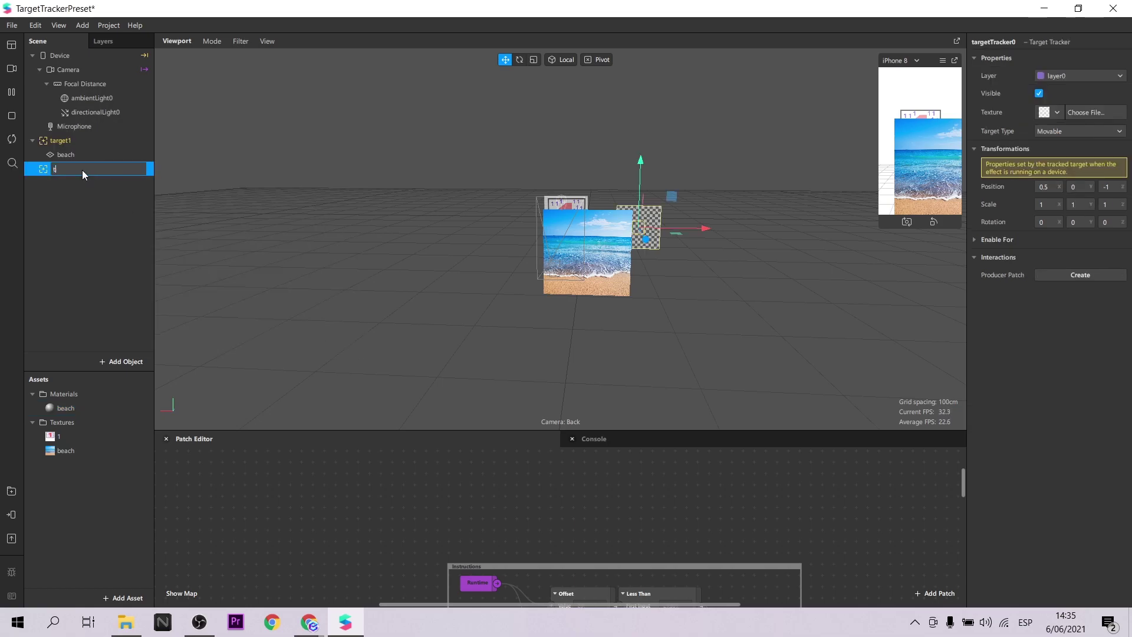
{"action": "left_click", "coordinate": [742, 224]}
{"action": "left_click_drag", "start_coordinate": [742, 224], "coordinate": [702, 248]}
- Import marker image 2 from the markers folder as the texture of target2
{"action": "left_click", "coordinate": [44, 168]}
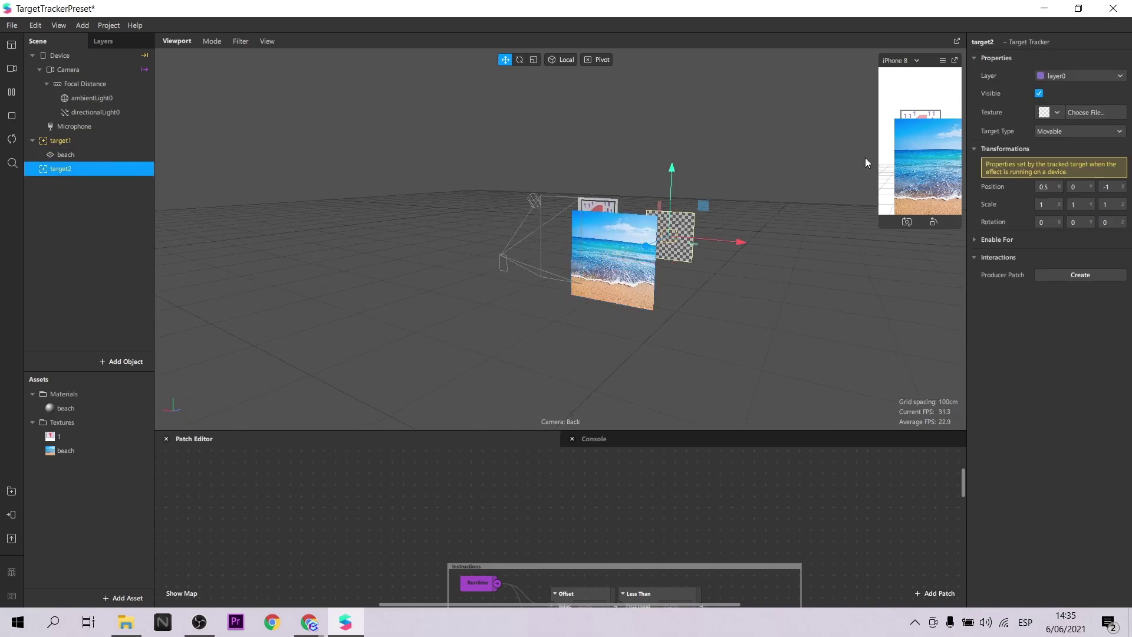
{"action": "left_click", "coordinate": [1057, 112]}
{"action": "left_click", "coordinate": [1061, 170]}
{"action": "double_click", "coordinate": [148, 161]}
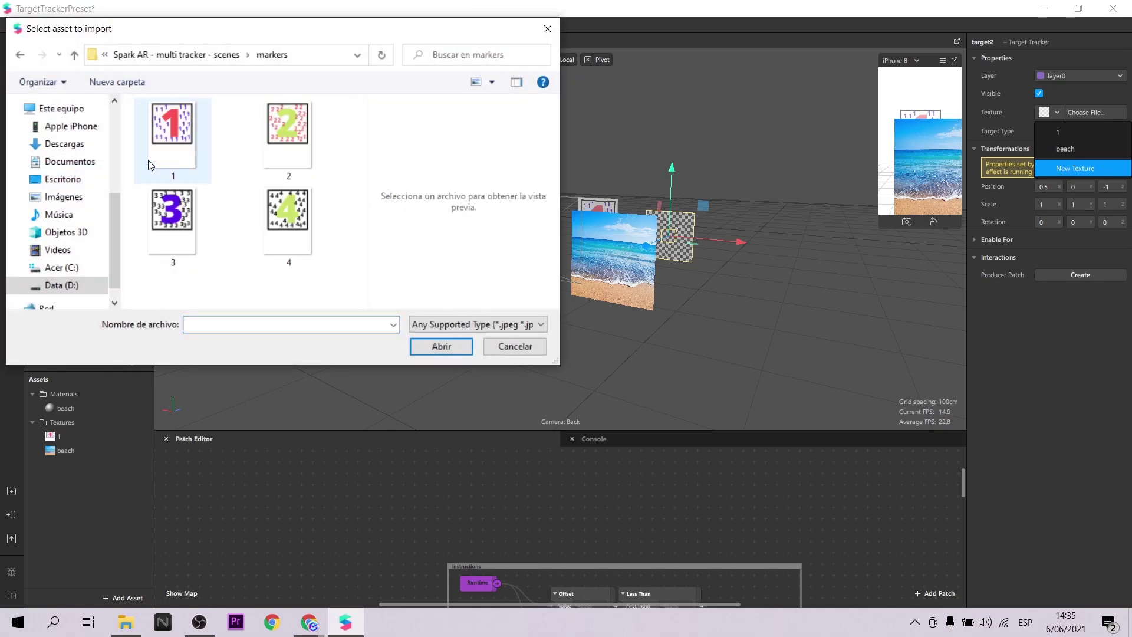
{"action": "left_click", "coordinate": [288, 133]}
{"action": "left_click", "coordinate": [423, 344]}
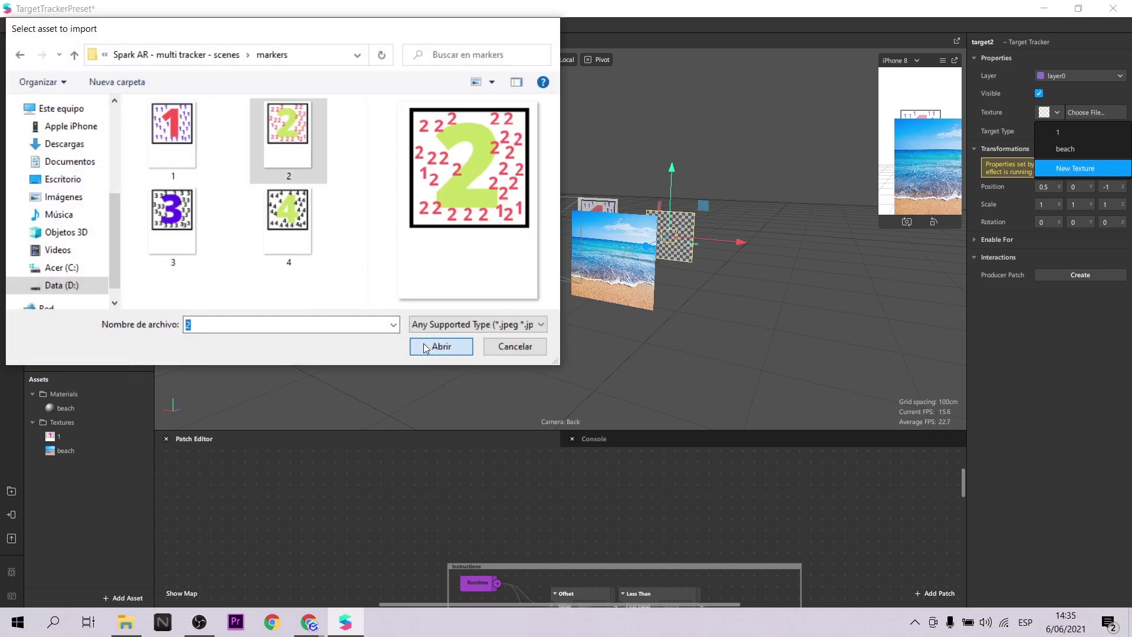
{"action": "left_click_drag", "start_coordinate": [813, 303], "coordinate": [868, 307]}
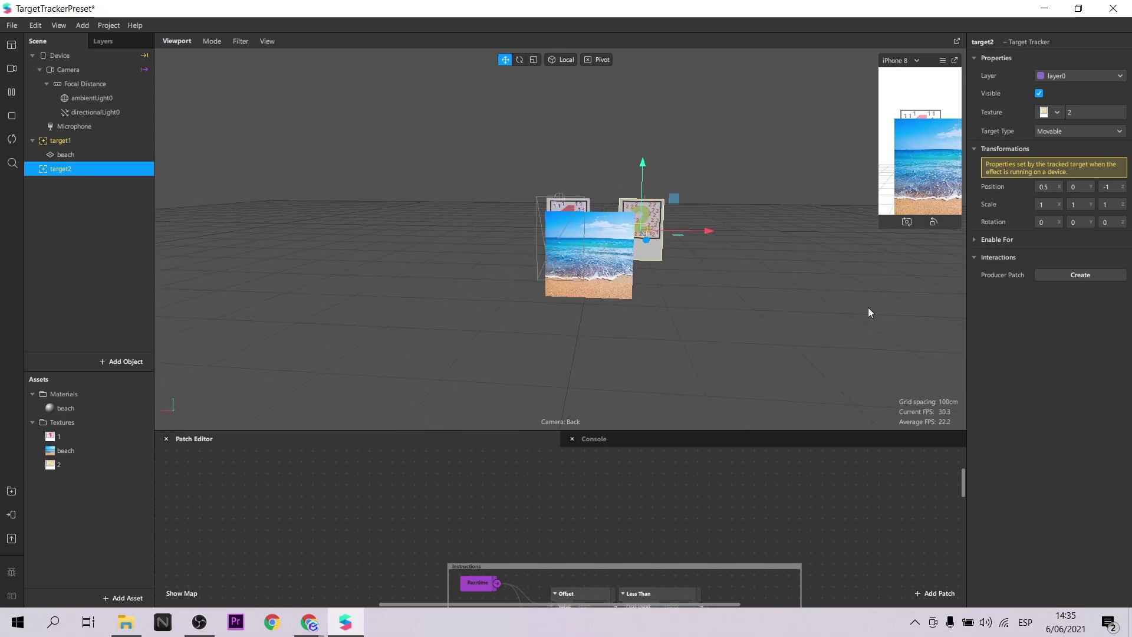
- Add a plane as a child of target2 and rename it bird
{"action": "right_click", "coordinate": [93, 171]}
{"action": "mouse_move", "coordinate": [121, 182]}
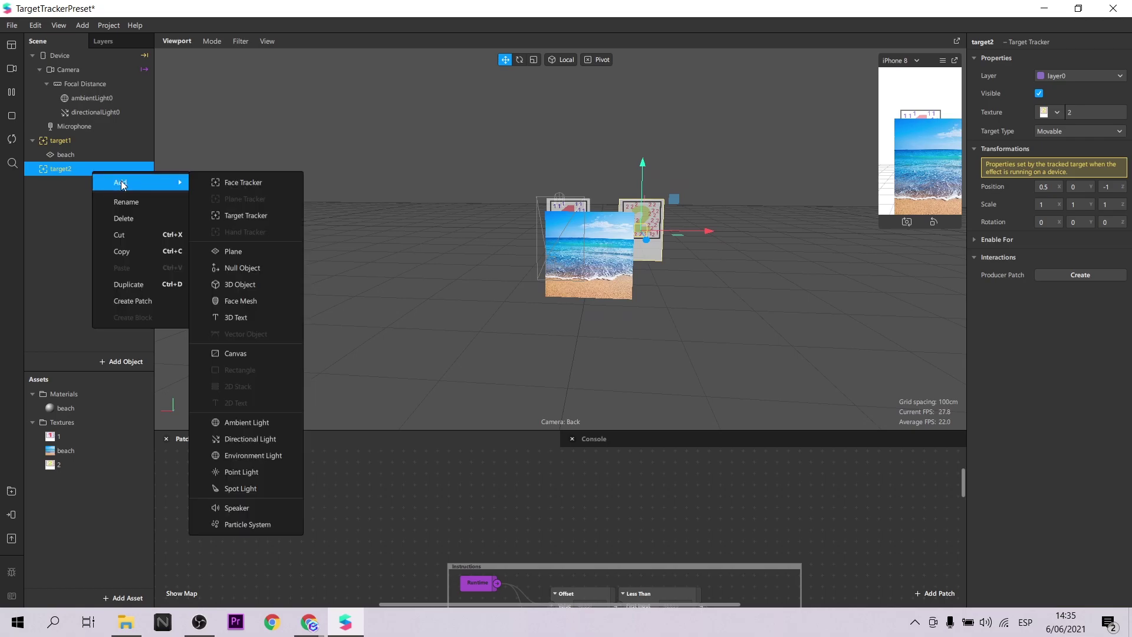
{"action": "left_click", "coordinate": [246, 251]}
{"action": "type", "text": "b"}
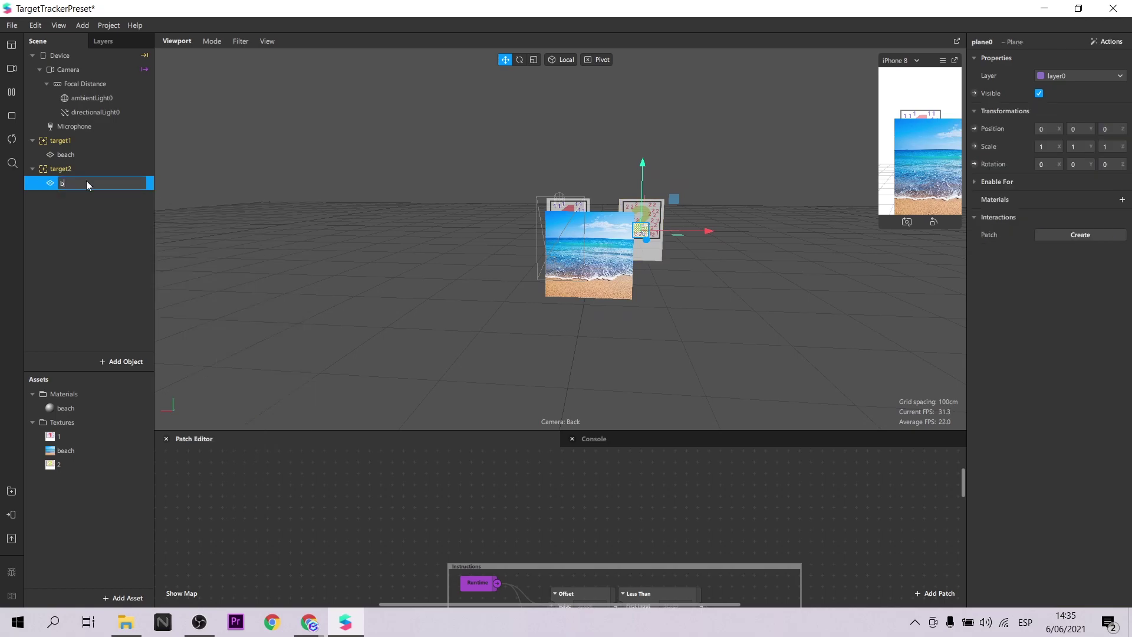
{"action": "type", "text": "ird"}
{"action": "key", "text": "Return"}
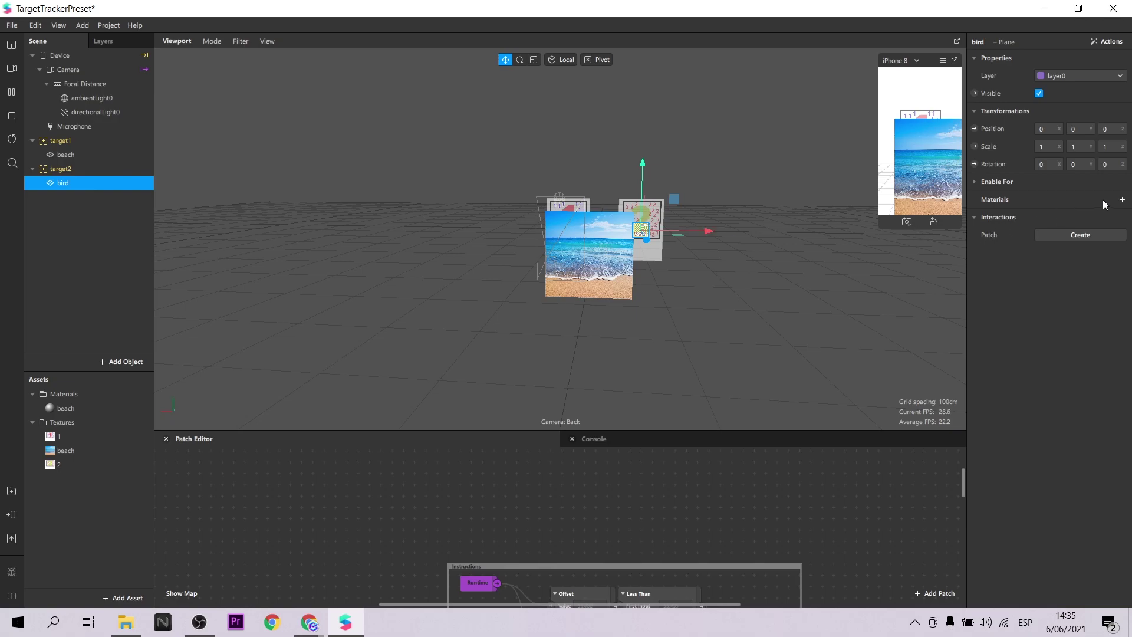
- Give the bird plane a new material and rename the material bird
{"action": "left_click", "coordinate": [1122, 199]}
{"action": "left_click", "coordinate": [1053, 239]}
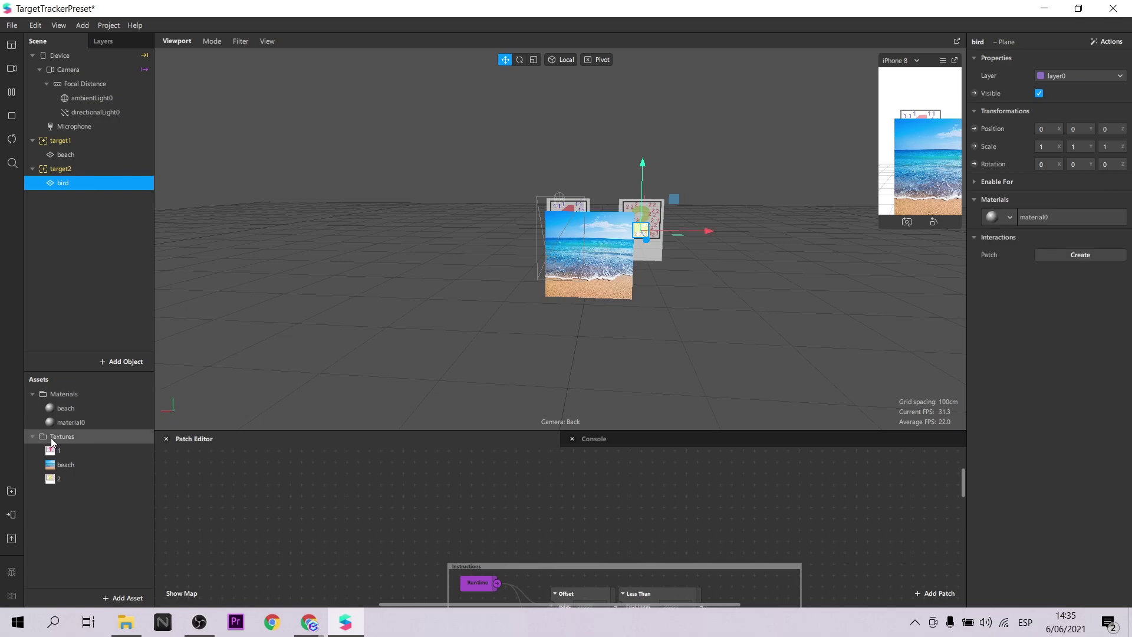
{"action": "left_click", "coordinate": [66, 423]}
{"action": "double_click", "coordinate": [64, 424]}
{"action": "type", "text": "bird"}
{"action": "key", "text": "Return"}
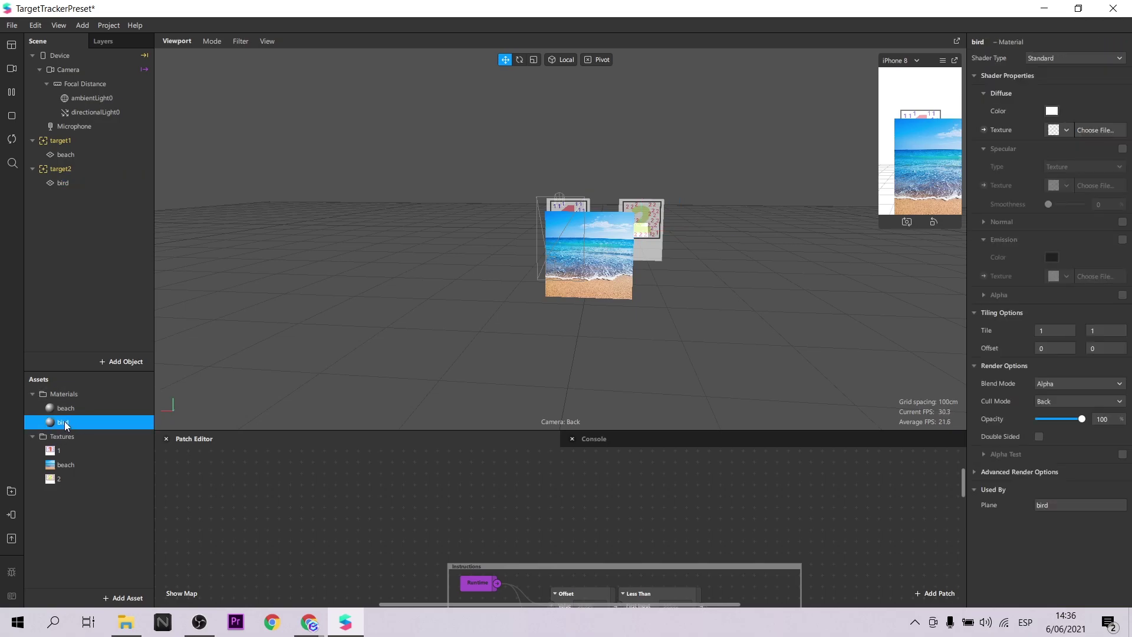
- Set the bird material's shader type to Flat and import the bird image as its diffuse texture
{"action": "left_click", "coordinate": [1085, 57]}
{"action": "left_click", "coordinate": [1083, 61]}
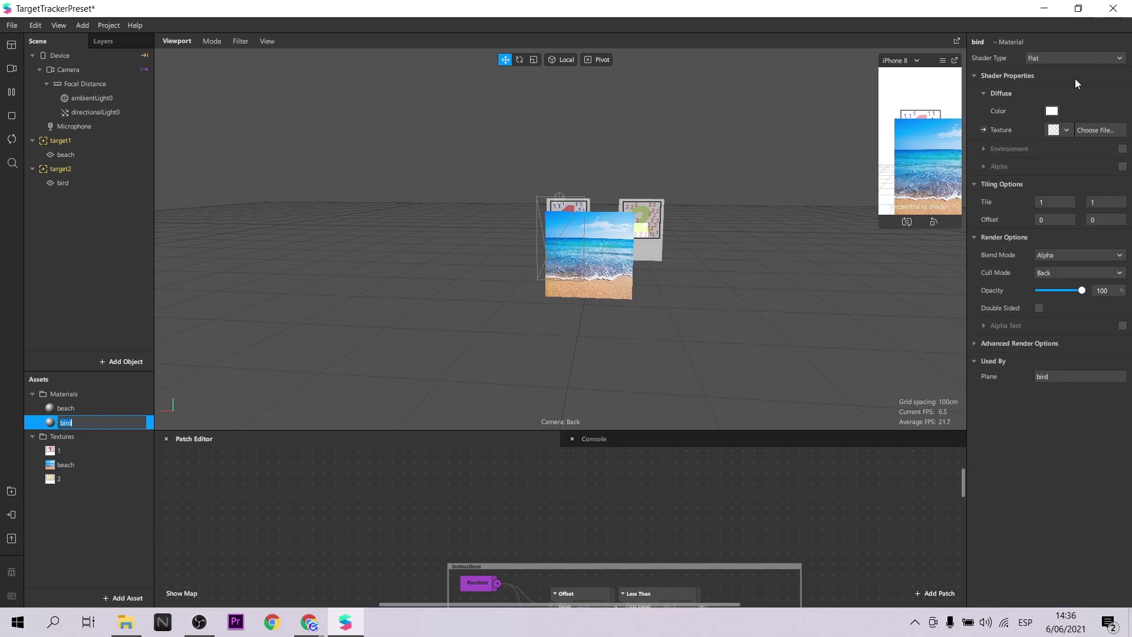
{"action": "left_click", "coordinate": [1065, 130]}
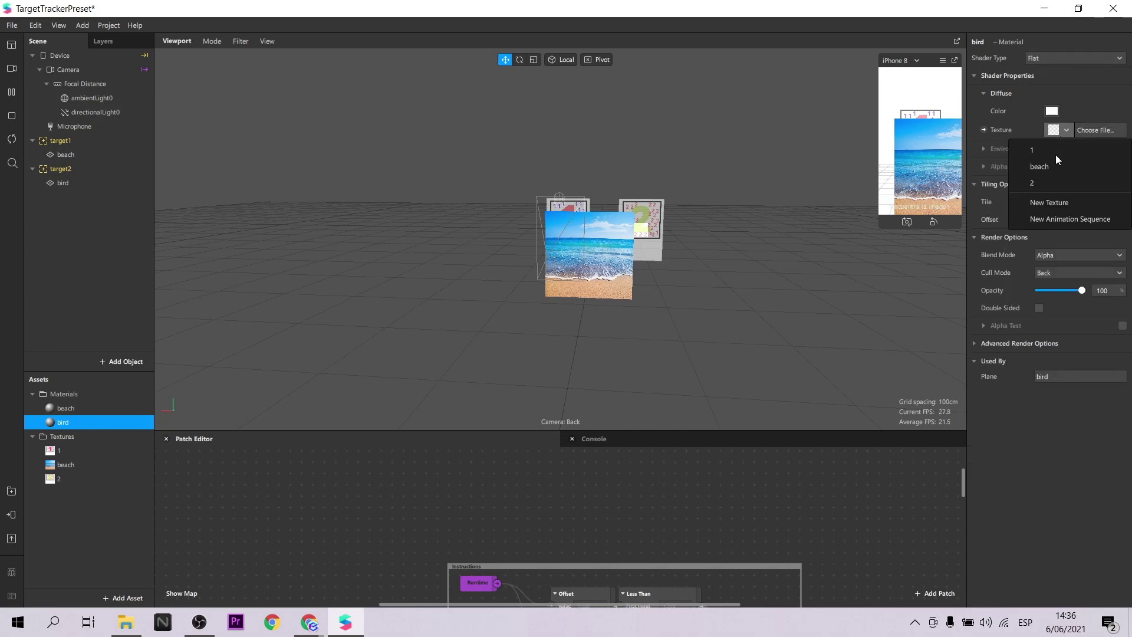
{"action": "left_click", "coordinate": [1049, 202]}
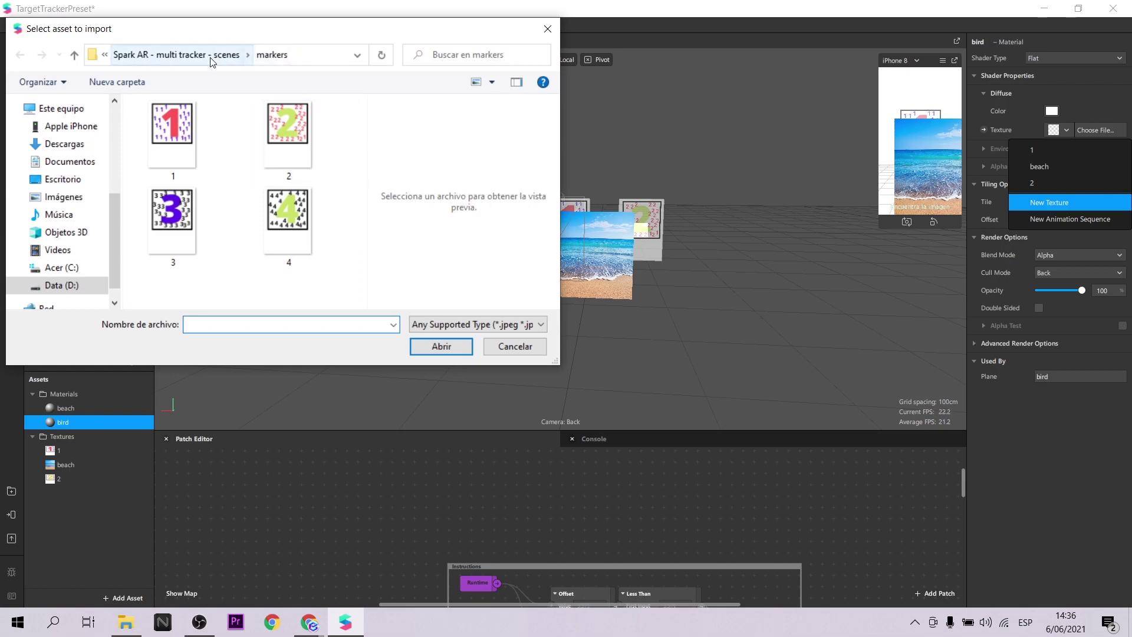
{"action": "left_click", "coordinate": [251, 56]}
{"action": "left_click", "coordinate": [285, 210]}
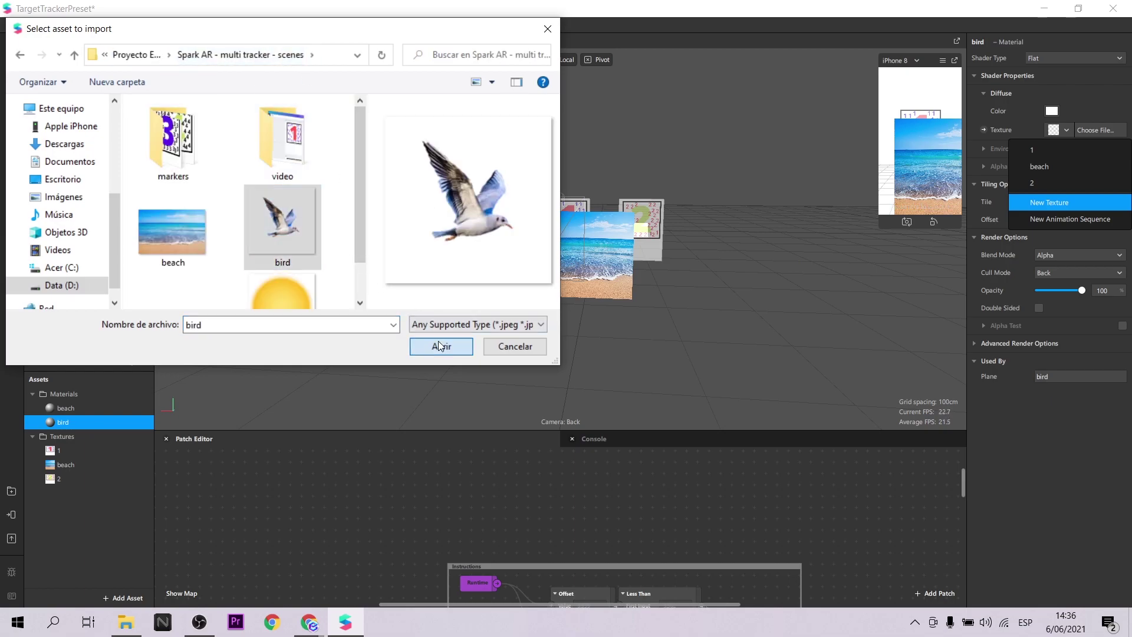
{"action": "left_click", "coordinate": [437, 342]}
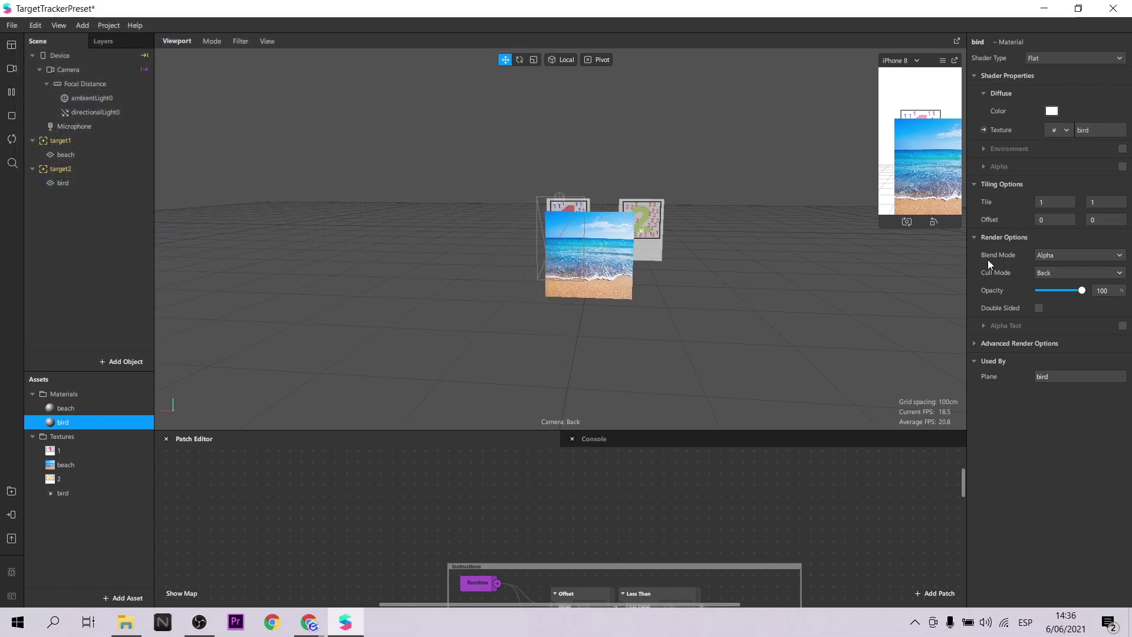
- Move the bird plane in front of the beach image, to about X -0.52, Y -0.06 and Z 0.40
{"action": "left_click_drag", "start_coordinate": [795, 290], "coordinate": [765, 274]}
{"action": "left_click", "coordinate": [57, 182]}
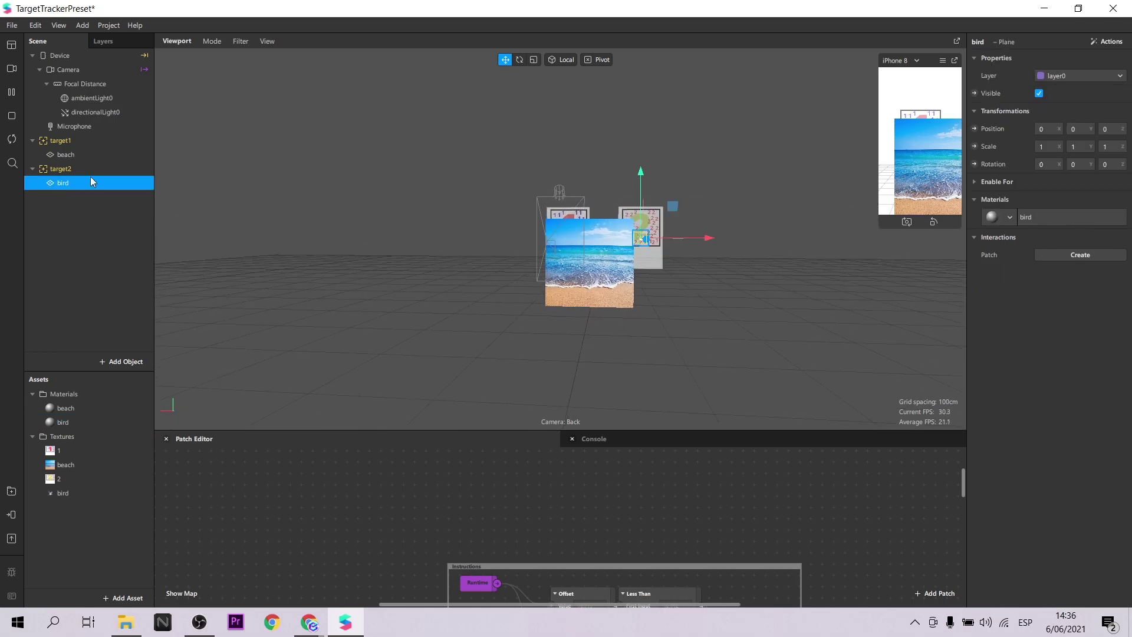
{"action": "left_click_drag", "start_coordinate": [714, 237], "coordinate": [478, 229]}
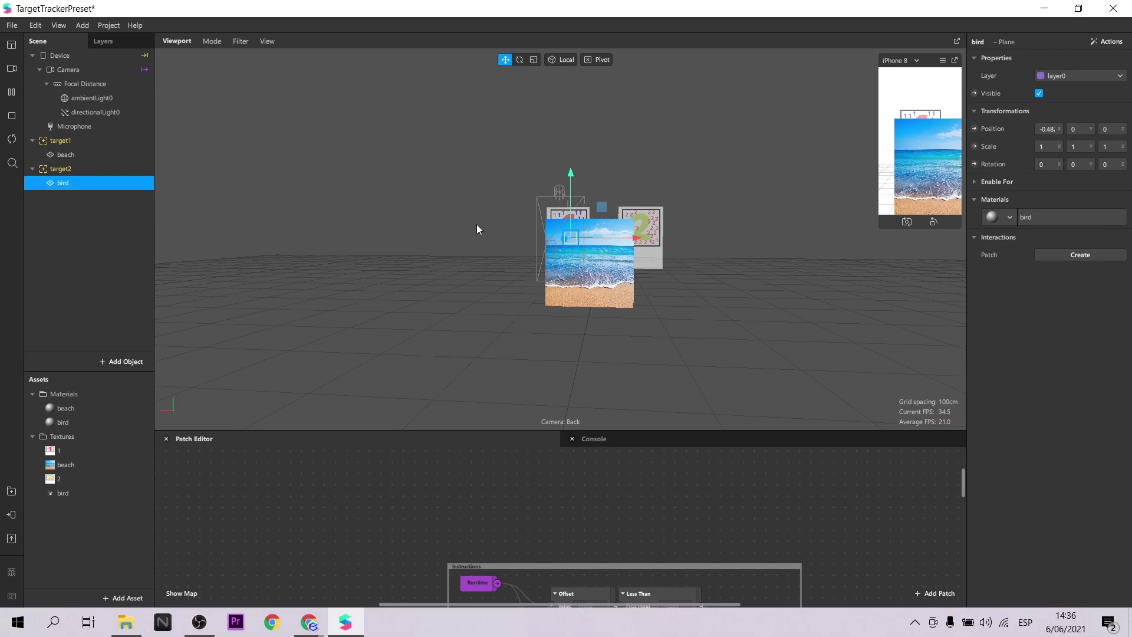
{"action": "left_click_drag", "start_coordinate": [564, 237], "coordinate": [542, 199]}
{"action": "left_click_drag", "start_coordinate": [625, 253], "coordinate": [623, 255]}
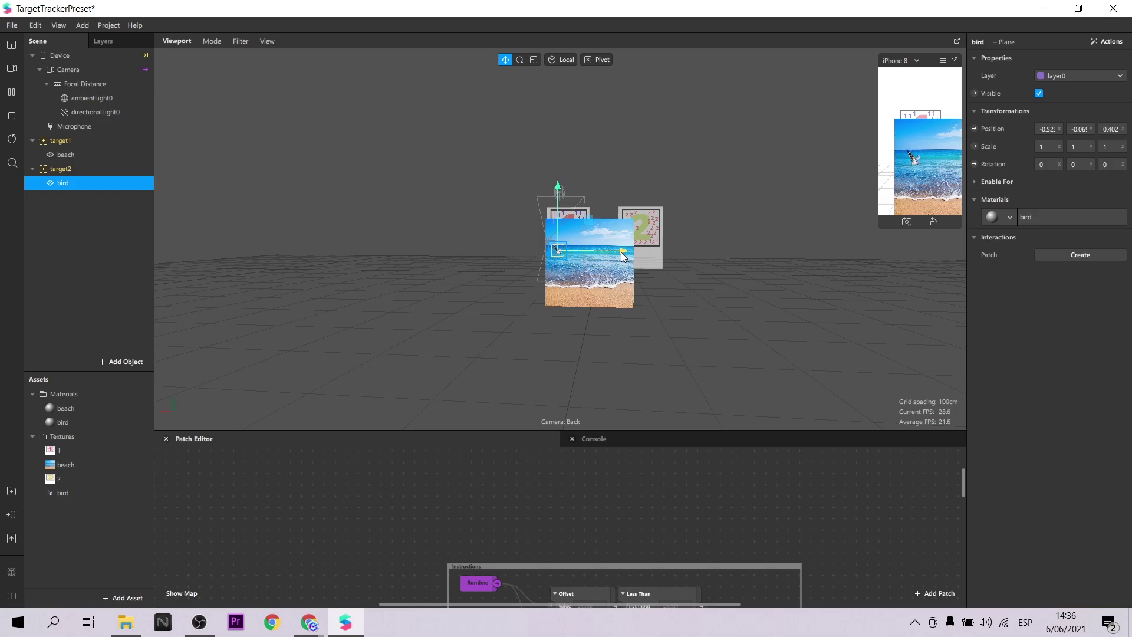
{"action": "left_click", "coordinate": [738, 313]}
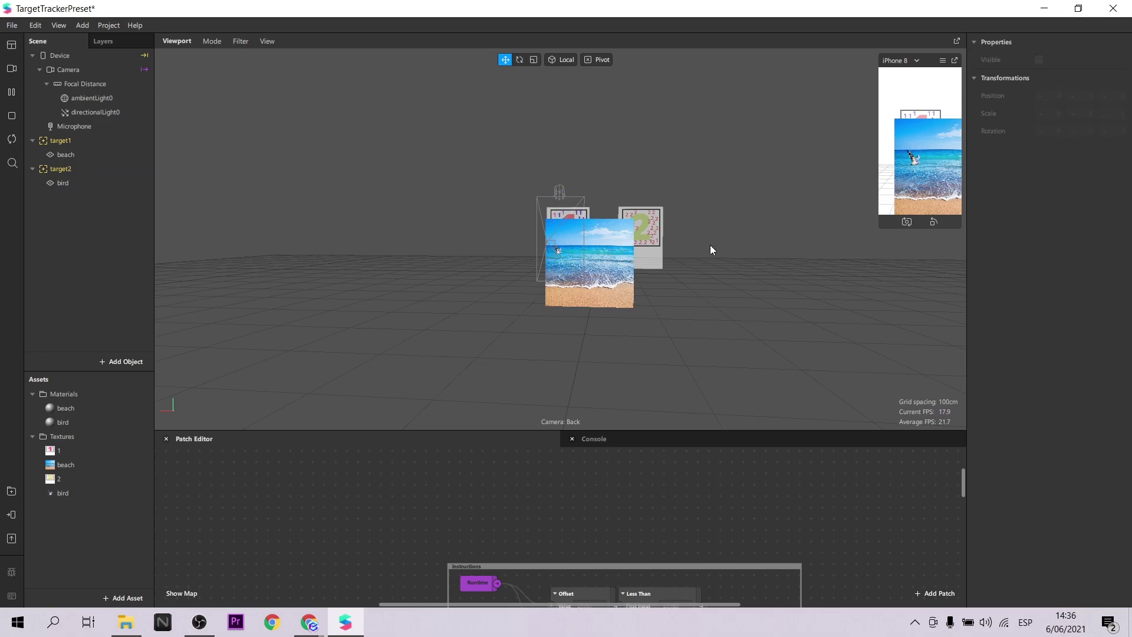
{"action": "scroll", "coordinate": [710, 246], "scroll_direction": "up", "scroll_amount": 5}
{"action": "scroll", "coordinate": [731, 313], "scroll_direction": "up", "scroll_amount": 5}
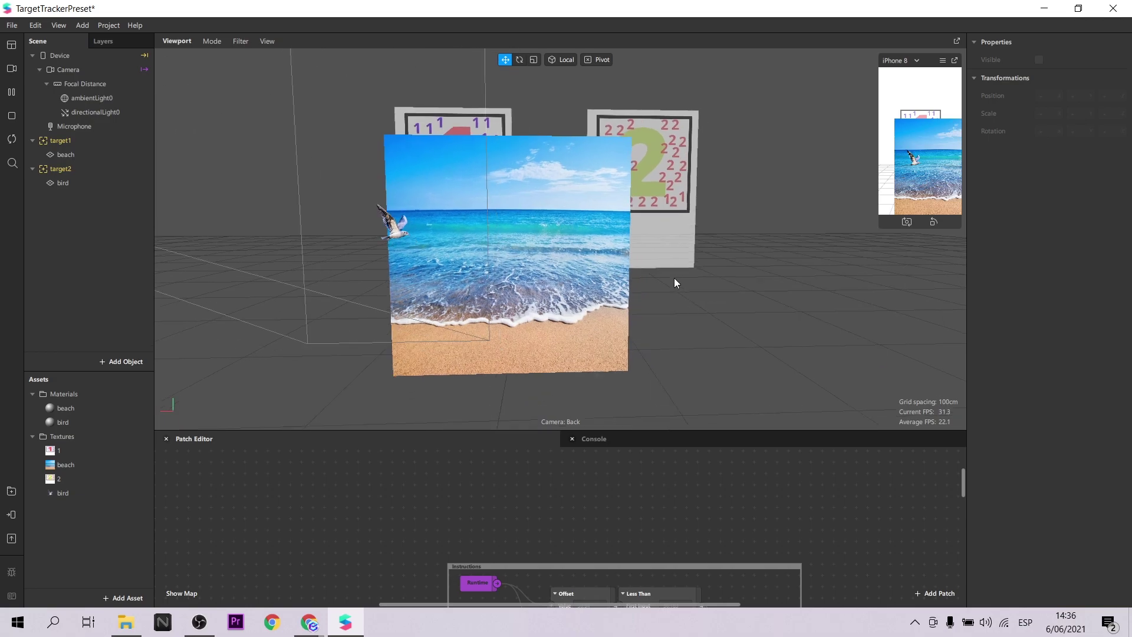
- Add a third target tracker and place it below the first marker at about X 0, Y -0.43 and Z -1
{"action": "left_click", "coordinate": [120, 361]}
{"action": "left_click", "coordinate": [65, 200]}
{"action": "left_click", "coordinate": [330, 344]}
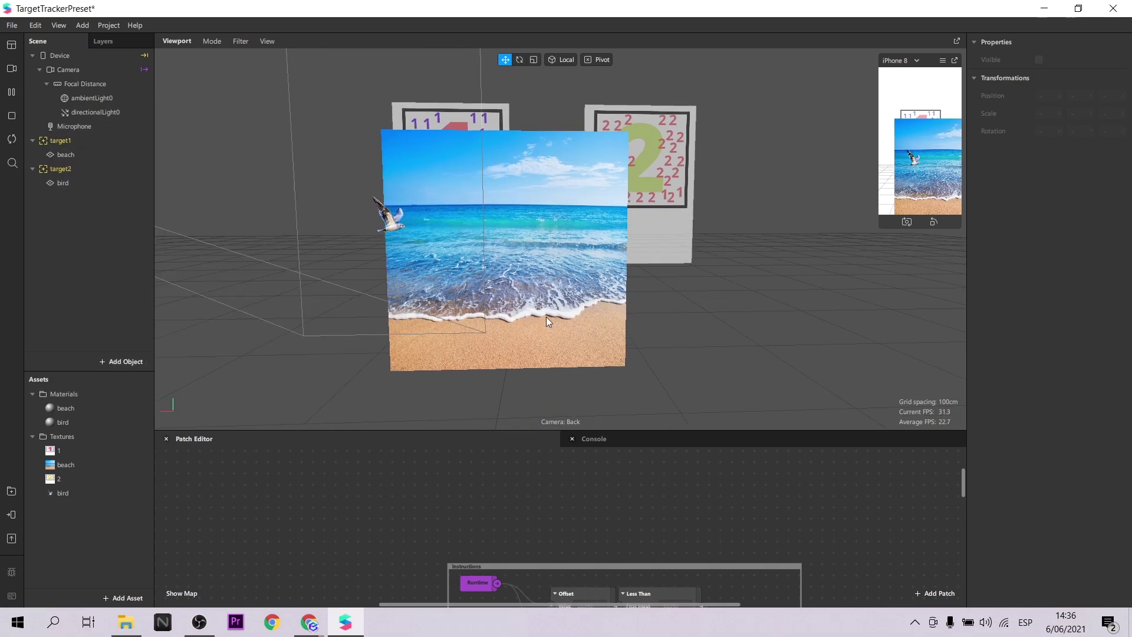
{"action": "left_click_drag", "start_coordinate": [741, 144], "coordinate": [740, 271]}
{"action": "right_click_drag", "start_coordinate": [740, 270], "coordinate": [708, 313]}
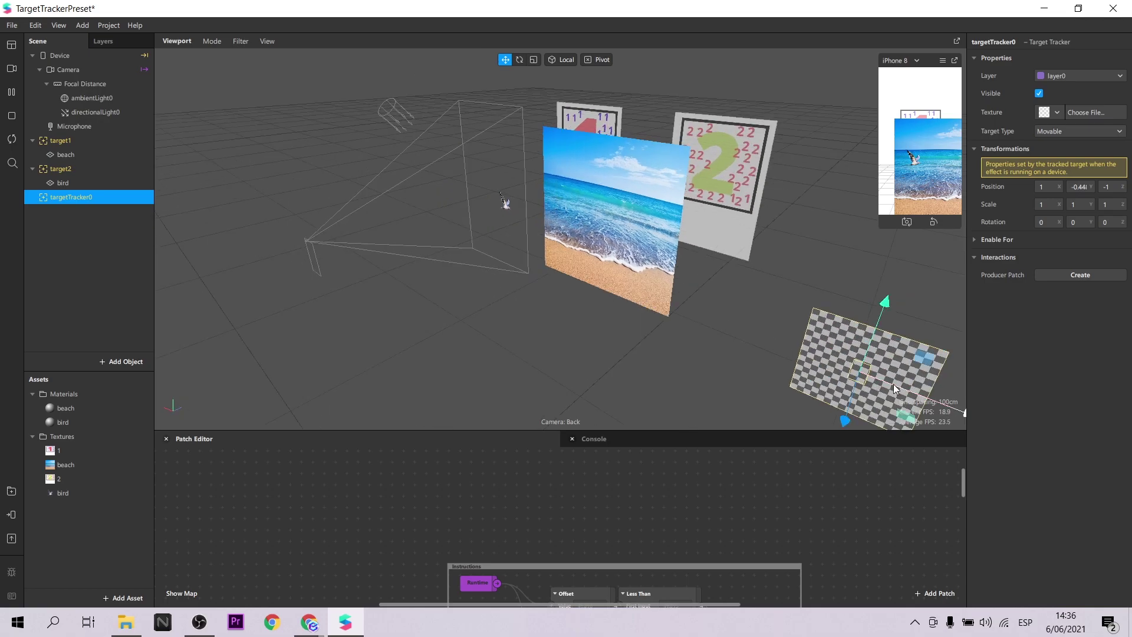
{"action": "left_click_drag", "start_coordinate": [895, 378], "coordinate": [618, 281]}
{"action": "right_click_drag", "start_coordinate": [618, 280], "coordinate": [575, 350]}
{"action": "left_click_drag", "start_coordinate": [575, 349], "coordinate": [601, 341]}
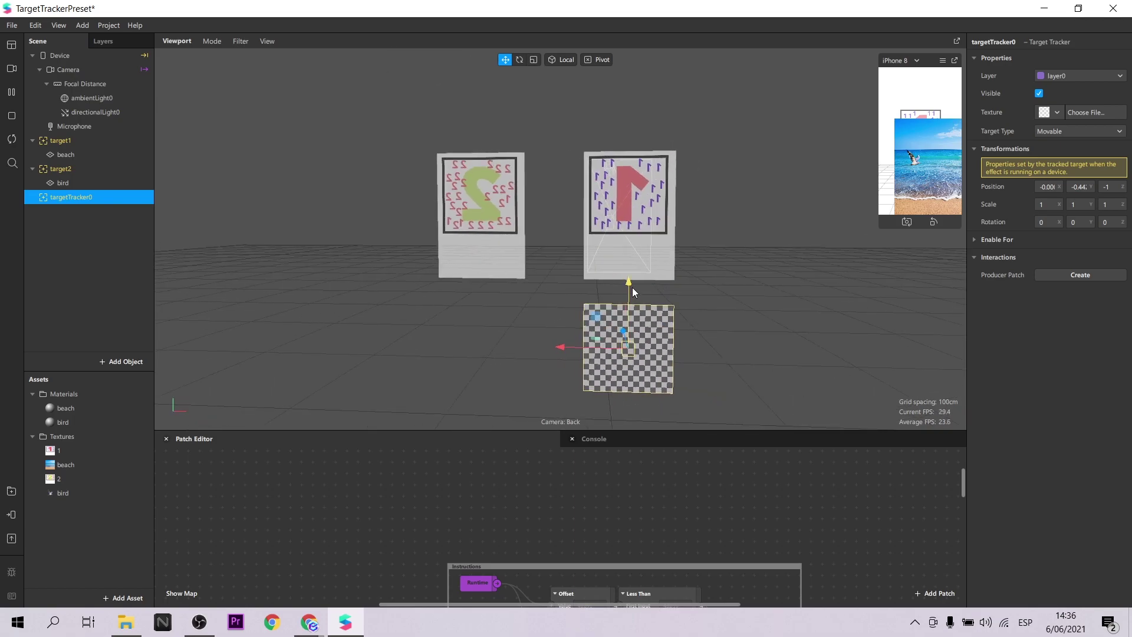
{"action": "right_click_drag", "start_coordinate": [409, 349], "coordinate": [788, 356]}
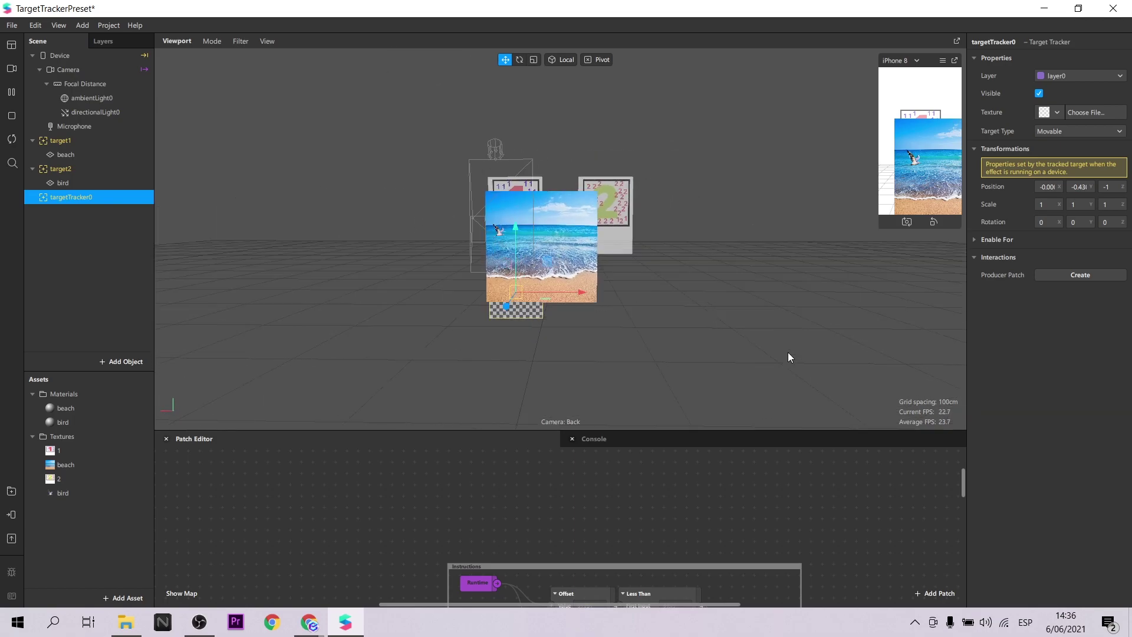
- Import marker image 3 as the new target tracker's texture and rename the tracker target3
{"action": "left_click", "coordinate": [1054, 115]}
{"action": "left_click", "coordinate": [1076, 201]}
{"action": "left_click", "coordinate": [183, 239]}
{"action": "left_click", "coordinate": [441, 346]}
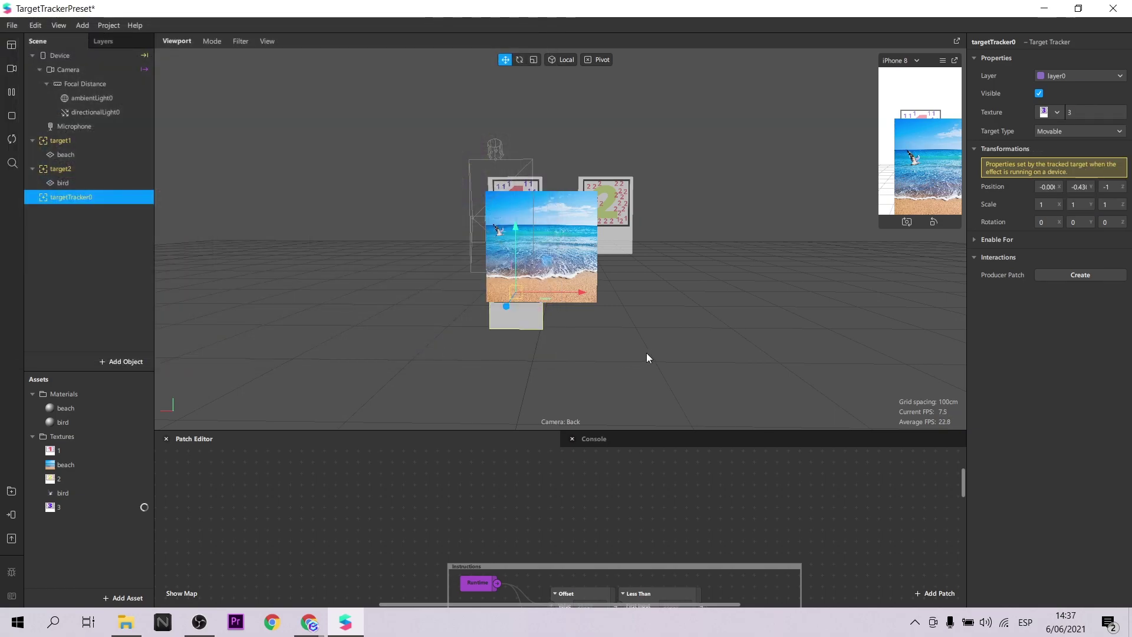
{"action": "double_click", "coordinate": [89, 197]}
{"action": "type", "text": "t"}
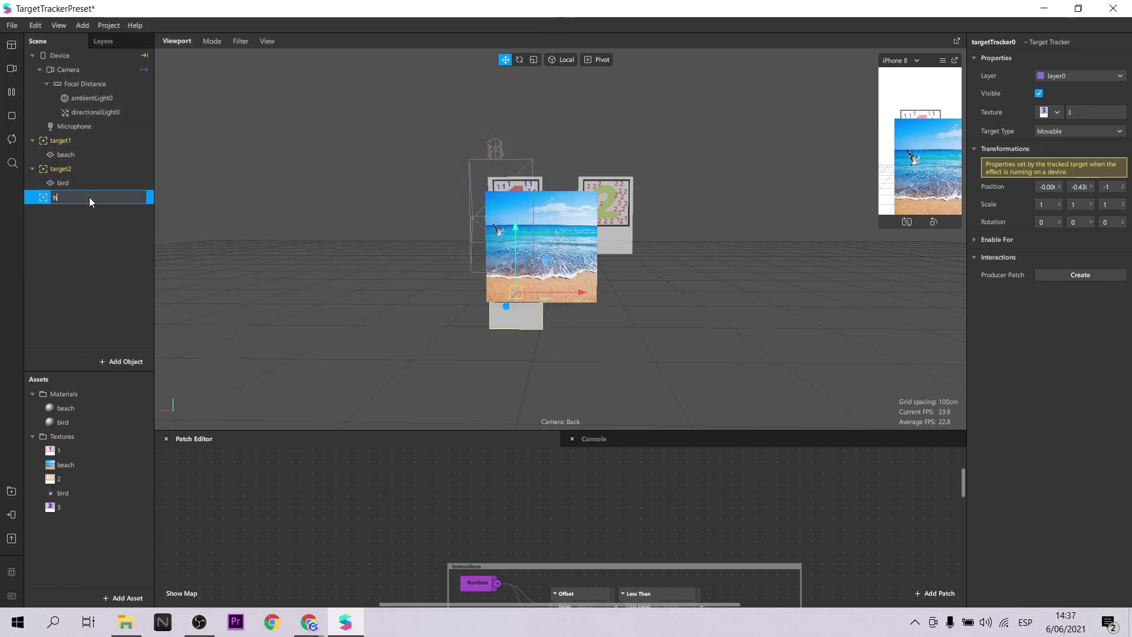
{"action": "type", "text": "arget3"}
{"action": "key", "text": "Return"}
- Add a plane as a child of target3 and rename it sun
{"action": "right_click", "coordinate": [70, 195]}
{"action": "left_click", "coordinate": [182, 272]}
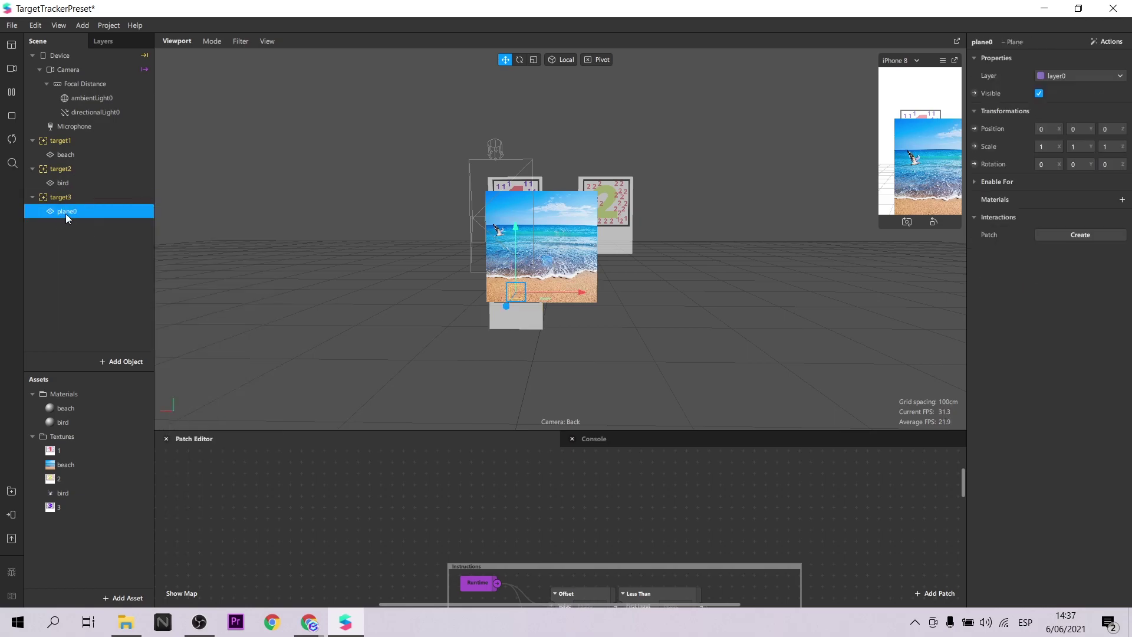
{"action": "double_click", "coordinate": [76, 210]}
{"action": "type", "text": "sun"}
{"action": "key", "text": "Return"}
{"action": "key", "text": "Up"}
- Give the sun plane a new material and rename the material sun
{"action": "left_click", "coordinate": [1123, 200]}
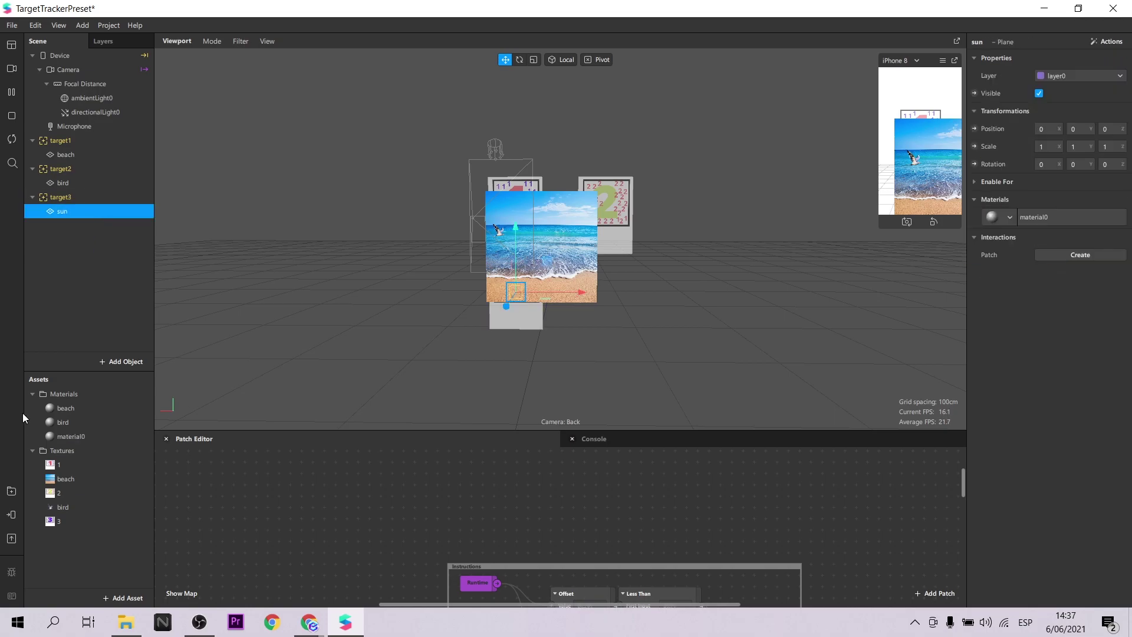
{"action": "double_click", "coordinate": [71, 437]}
{"action": "key", "text": "Return"}
- Set the sun material's shader type to Flat and import the sun image as its diffuse texture
{"action": "left_click", "coordinate": [1061, 58]}
{"action": "left_click", "coordinate": [1061, 65]}
{"action": "left_click", "coordinate": [1067, 130]}
{"action": "left_click", "coordinate": [1044, 235]}
{"action": "left_click", "coordinate": [190, 53]}
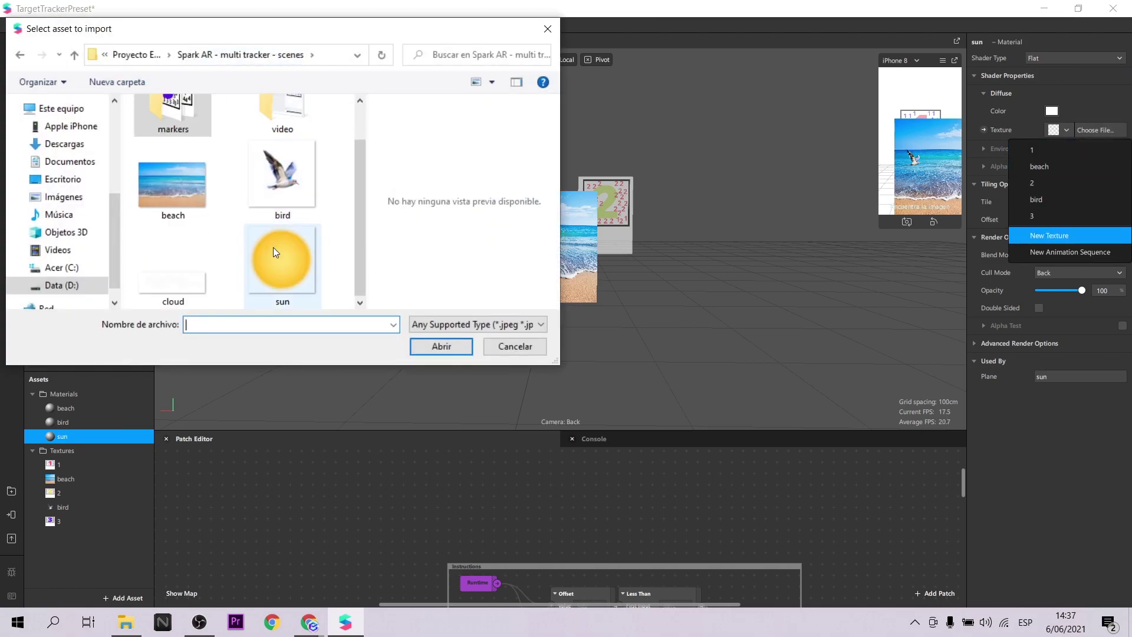
{"action": "double_click", "coordinate": [274, 246]}
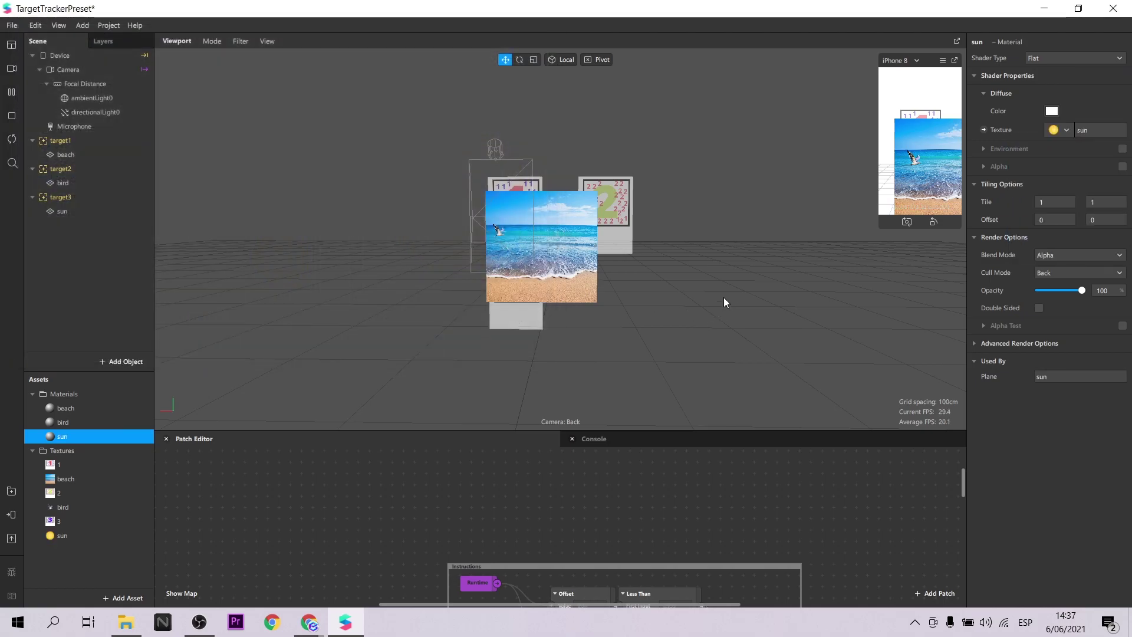
- Move the sun plane in front of the beach's upper-right sky, at about X 0.344, Y 0.476, Z 0.112
{"action": "left_click_drag", "start_coordinate": [669, 321], "coordinate": [424, 316]}
{"action": "double_click", "coordinate": [59, 213]}
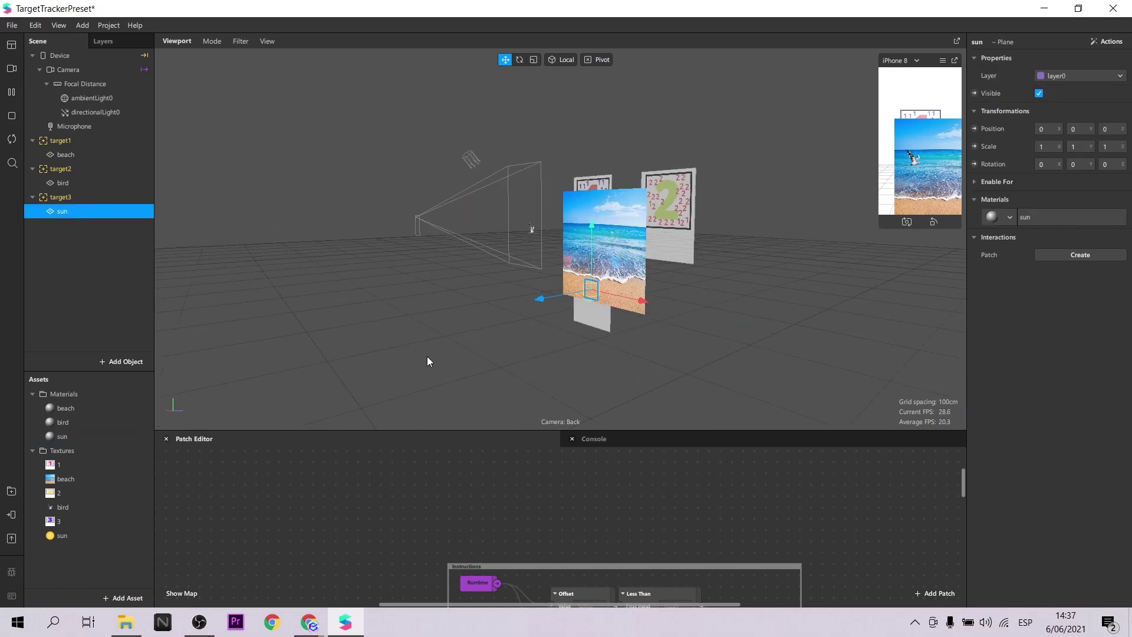
{"action": "left_click", "coordinate": [65, 184]}
{"action": "left_click", "coordinate": [62, 213]}
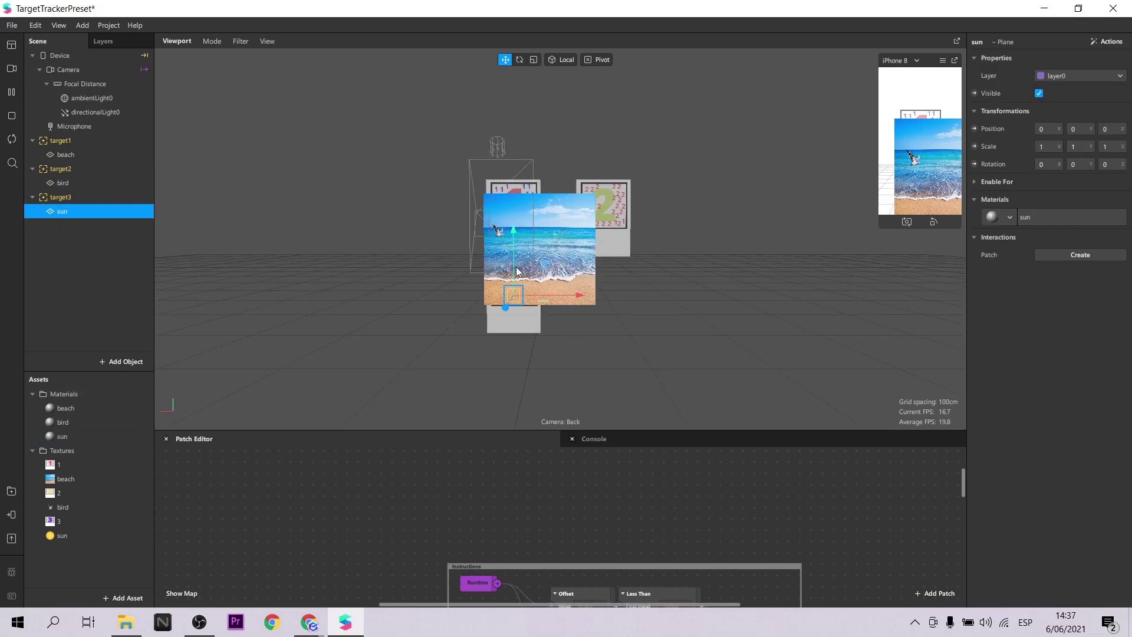
{"action": "left_click_drag", "start_coordinate": [500, 306], "coordinate": [606, 278]}
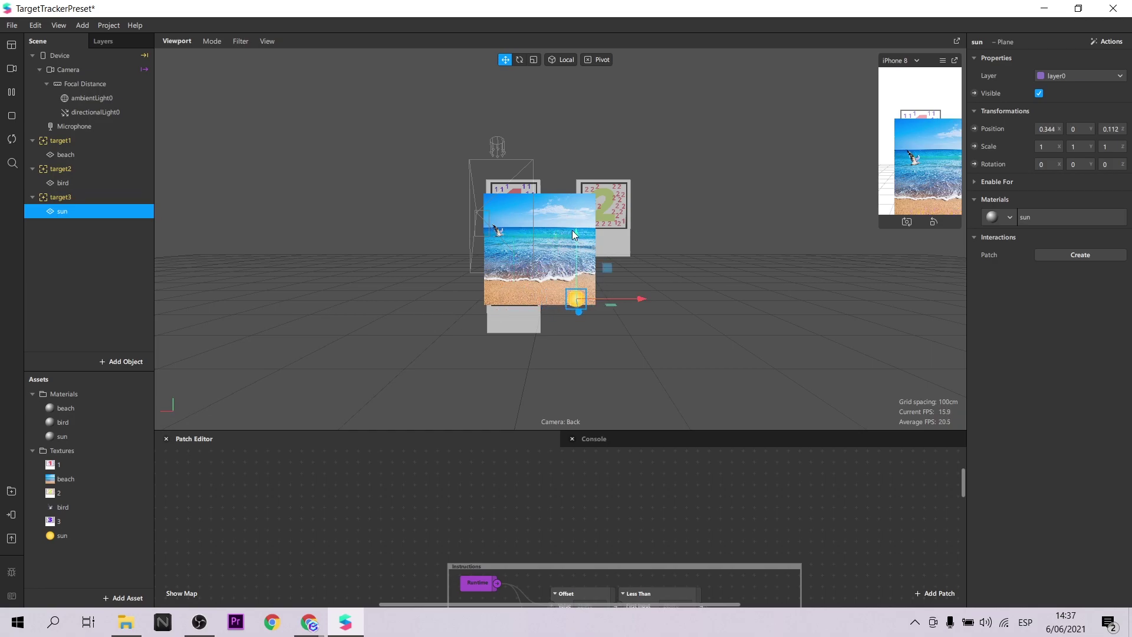
{"action": "left_click_drag", "start_coordinate": [576, 233], "coordinate": [570, 141]}
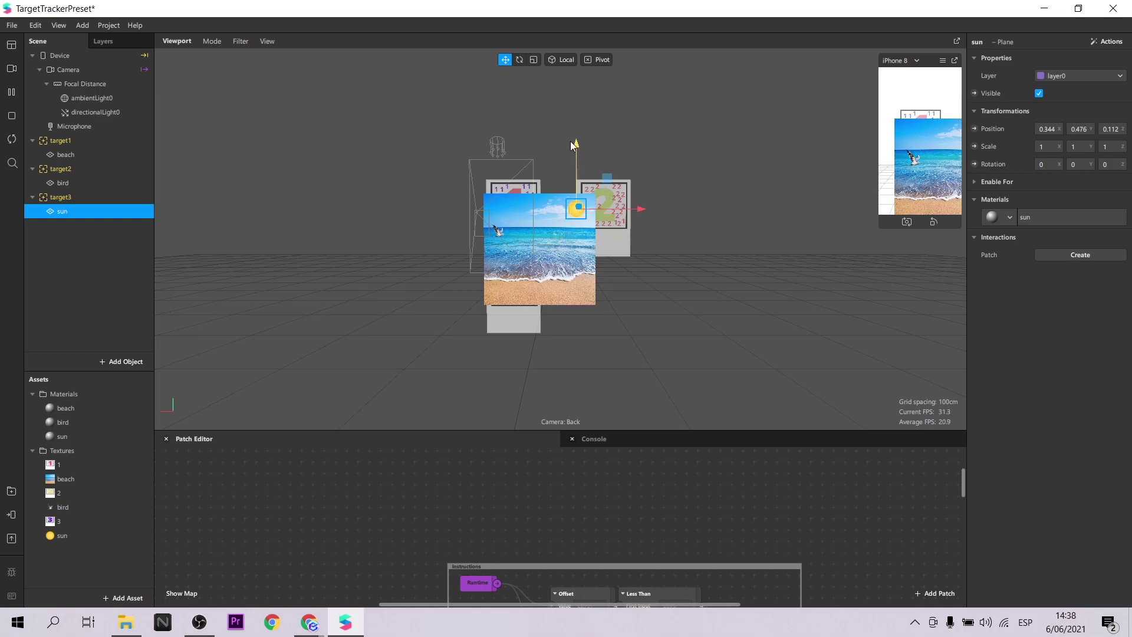
- Open the advanced render options for the sun and bird materials and turn off Use Depth Test for the bird
{"action": "double_click", "coordinate": [82, 436]}
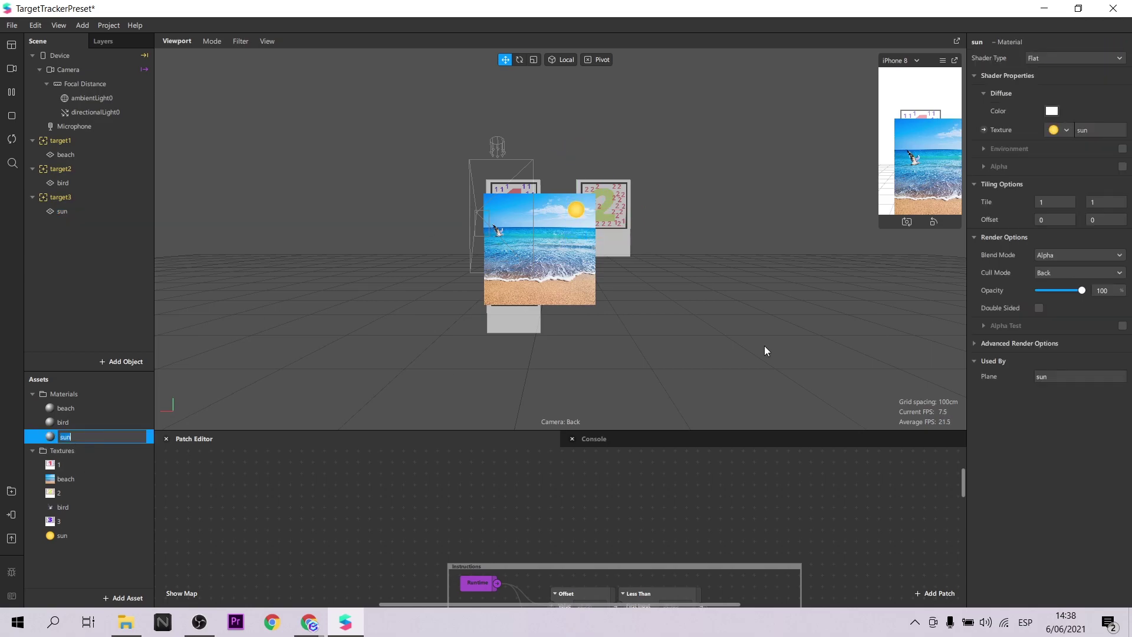
{"action": "left_click", "coordinate": [973, 343]}
{"action": "key", "text": "Up"}
{"action": "left_click", "coordinate": [975, 343]}
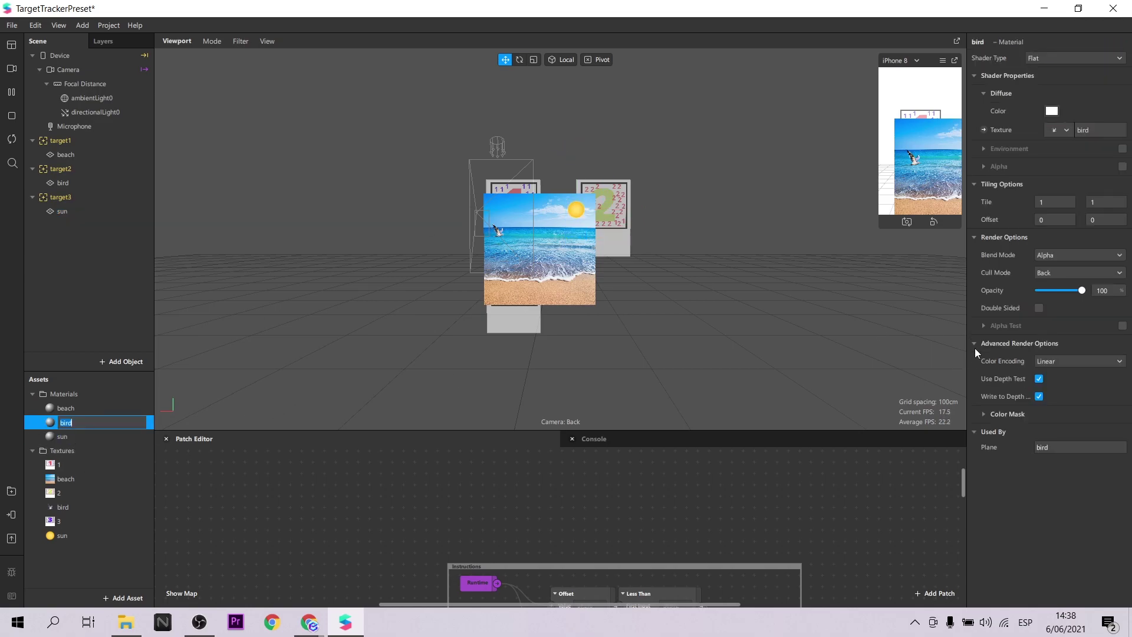
{"action": "left_click", "coordinate": [1039, 380]}
- Lower the bird plane slightly to about Y -0.10 and check the scene in both simulator orientations
{"action": "left_click", "coordinate": [79, 155]}
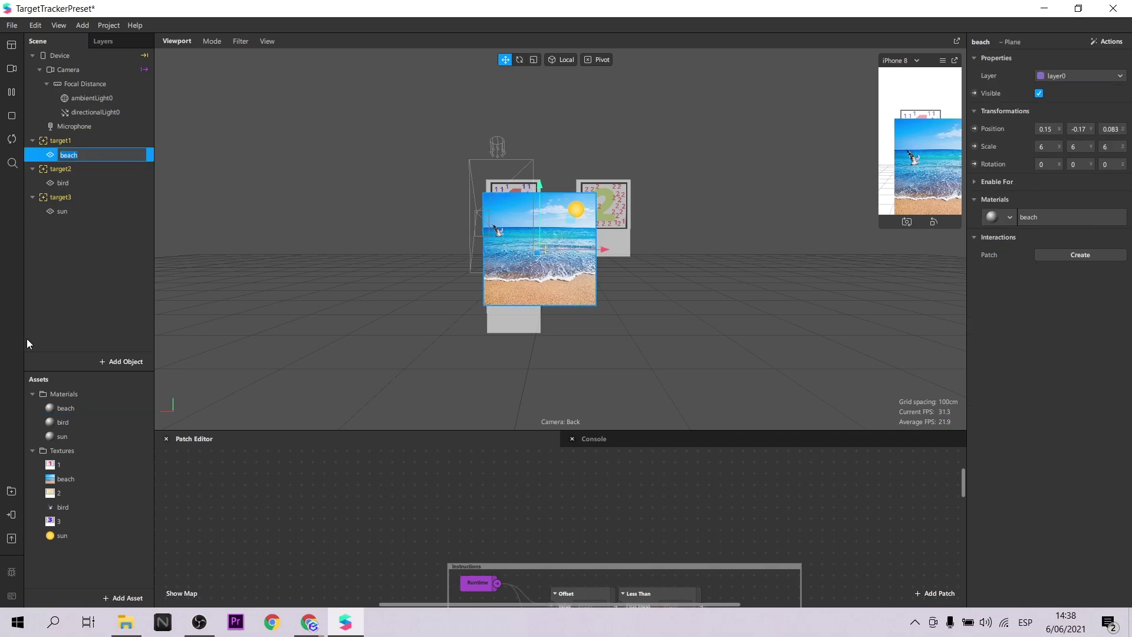
{"action": "left_click", "coordinate": [63, 182]}
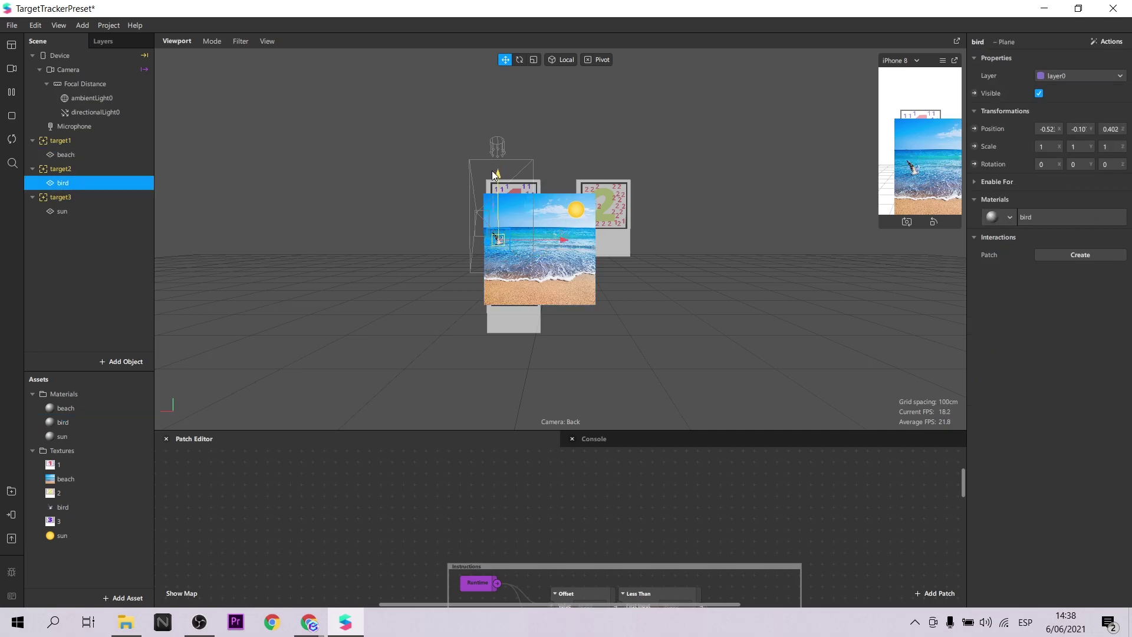
{"action": "left_click", "coordinate": [933, 223]}
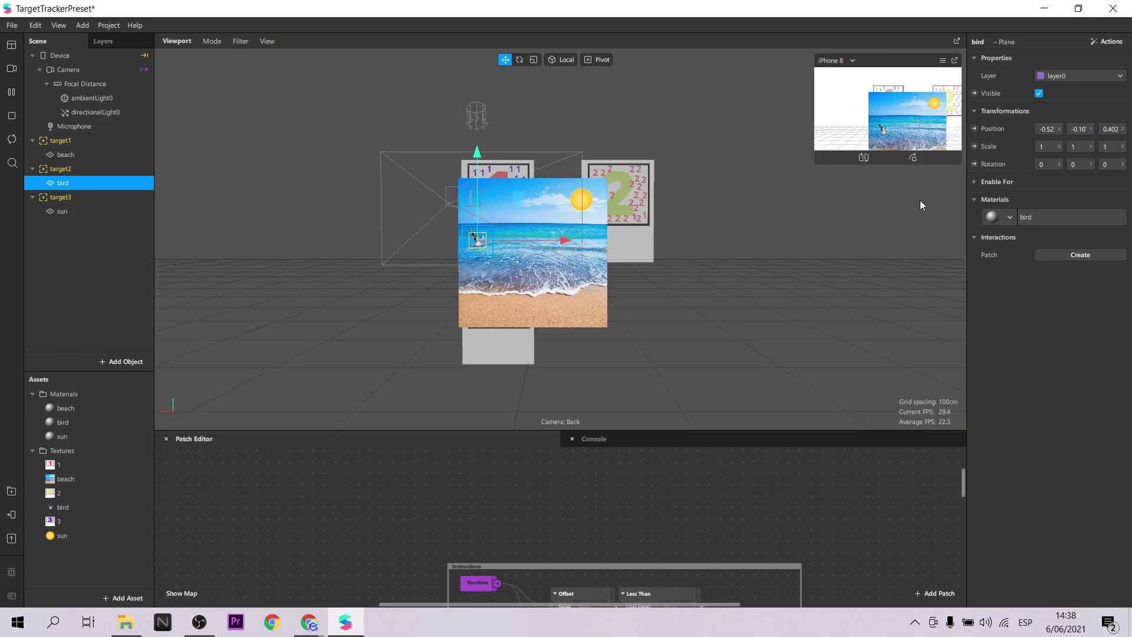
{"action": "left_click", "coordinate": [913, 157]}
{"action": "left_click", "coordinate": [719, 346]}
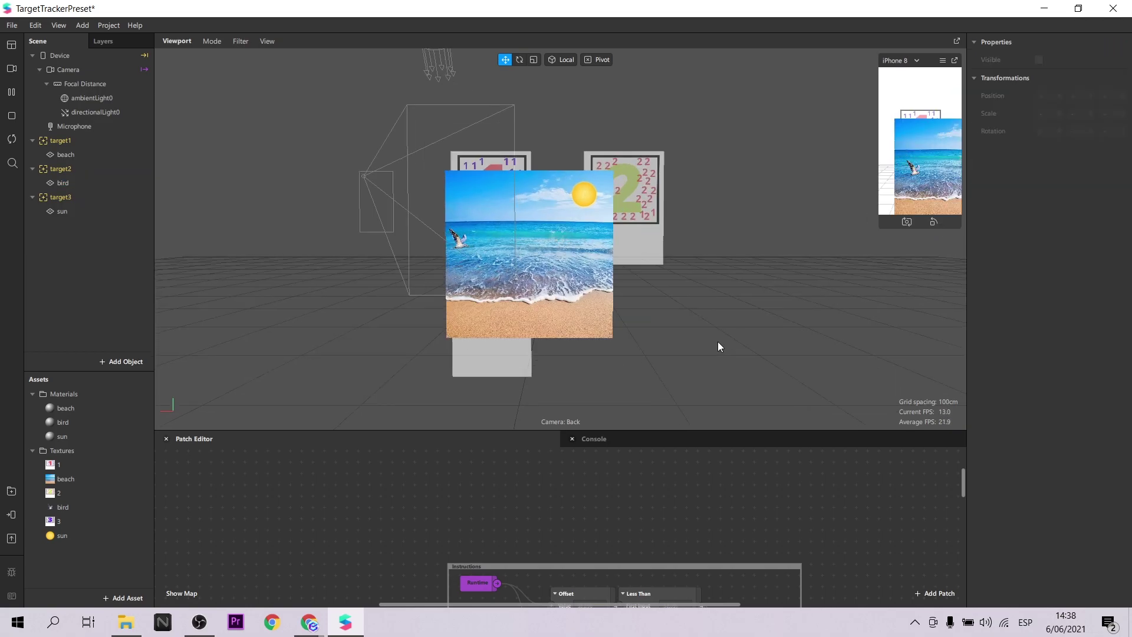
- Add a fourth target tracker and place it below the marker 2 target, at about X 0.502, Y -0.37
{"action": "left_click", "coordinate": [126, 362]}
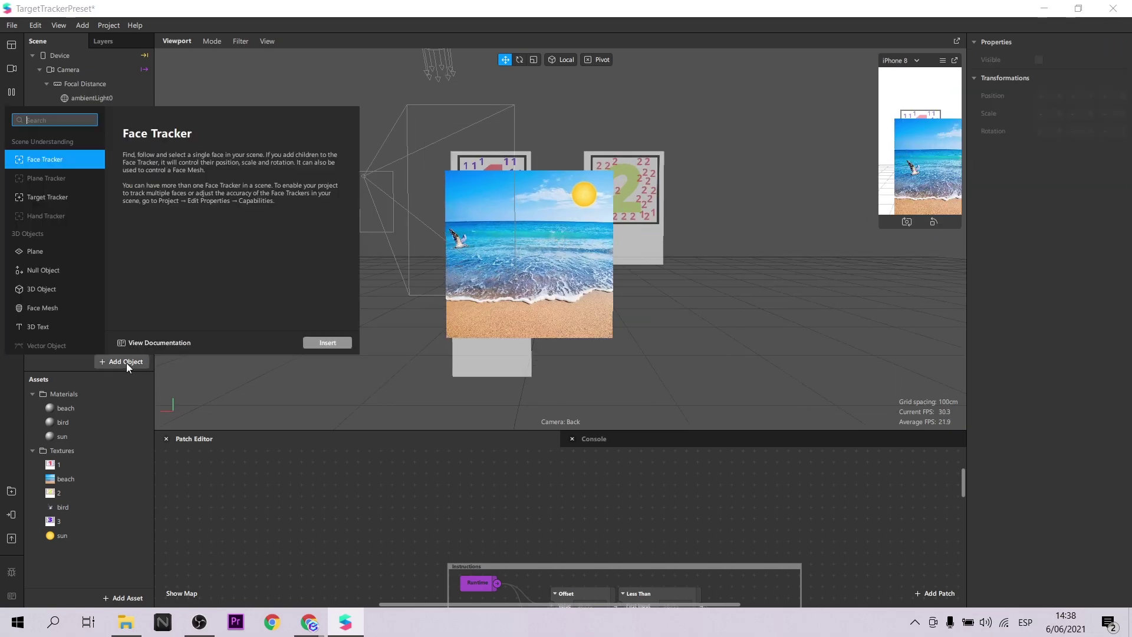
{"action": "left_click", "coordinate": [62, 196]}
{"action": "left_click", "coordinate": [326, 343]}
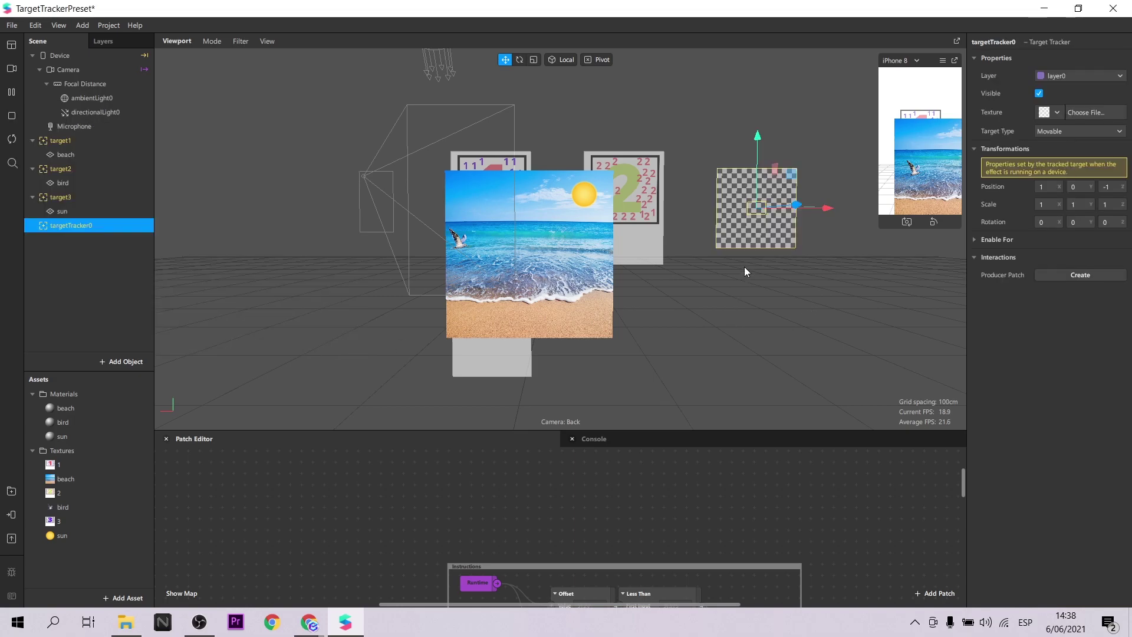
{"action": "left_click_drag", "start_coordinate": [759, 342], "coordinate": [731, 278]}
{"action": "left_click_drag", "start_coordinate": [783, 189], "coordinate": [786, 281]}
{"action": "left_click_drag", "start_coordinate": [868, 347], "coordinate": [359, 308]}
{"action": "left_click_drag", "start_coordinate": [483, 293], "coordinate": [772, 300]}
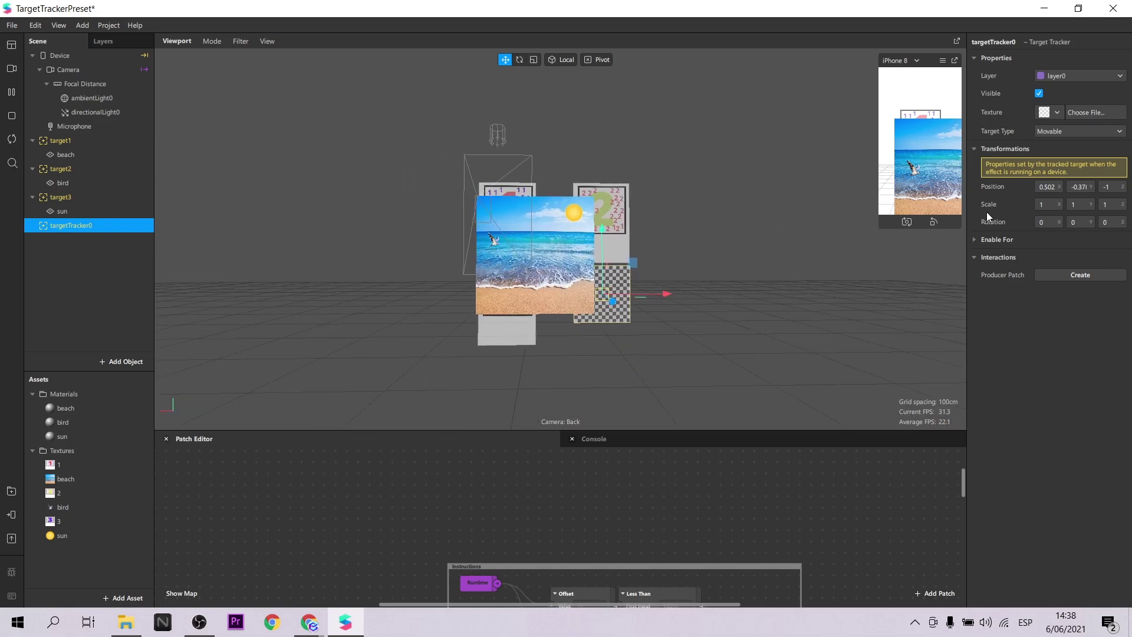
- Import marker image 4 from the markers folder as the new target tracker's texture
{"action": "left_click", "coordinate": [1055, 112]}
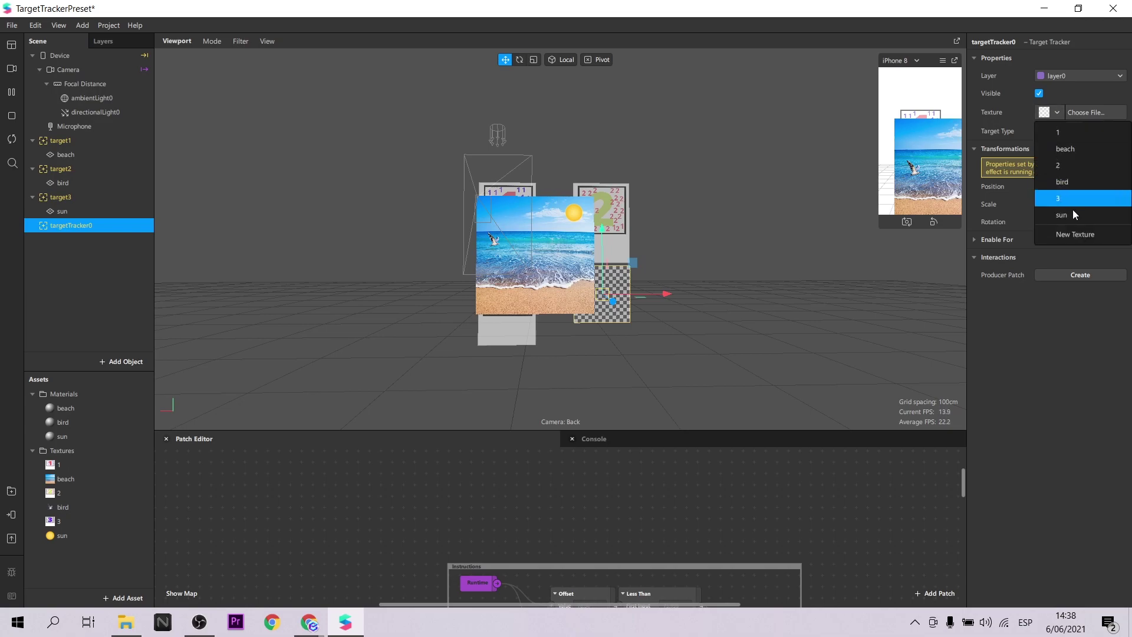
{"action": "left_click", "coordinate": [1073, 234]}
{"action": "left_click", "coordinate": [287, 218]}
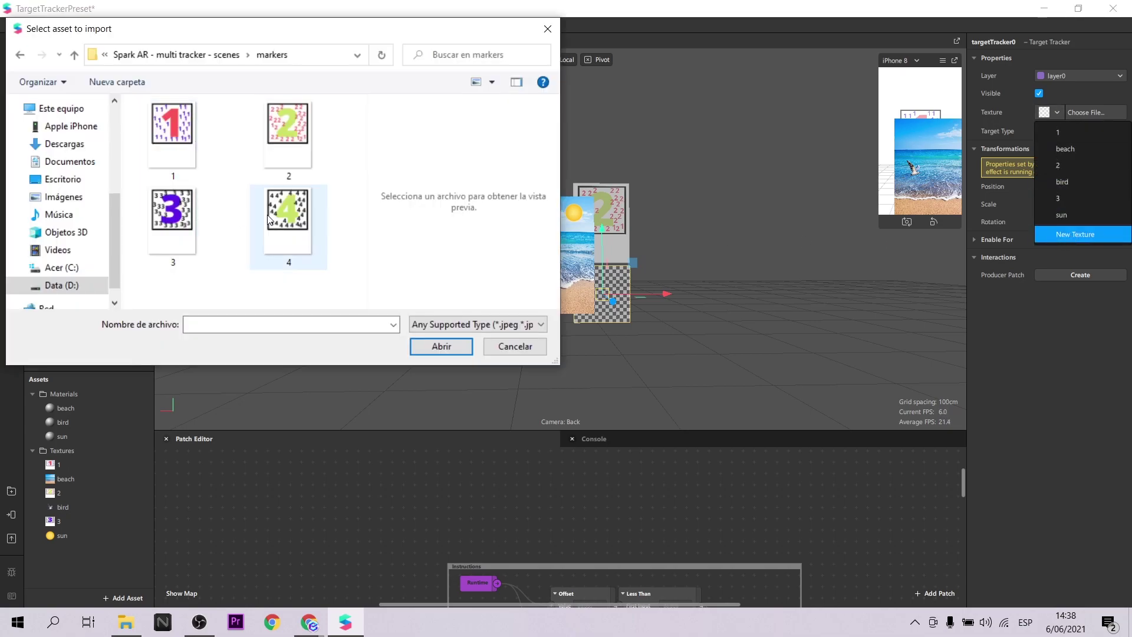
{"action": "left_click", "coordinate": [441, 347]}
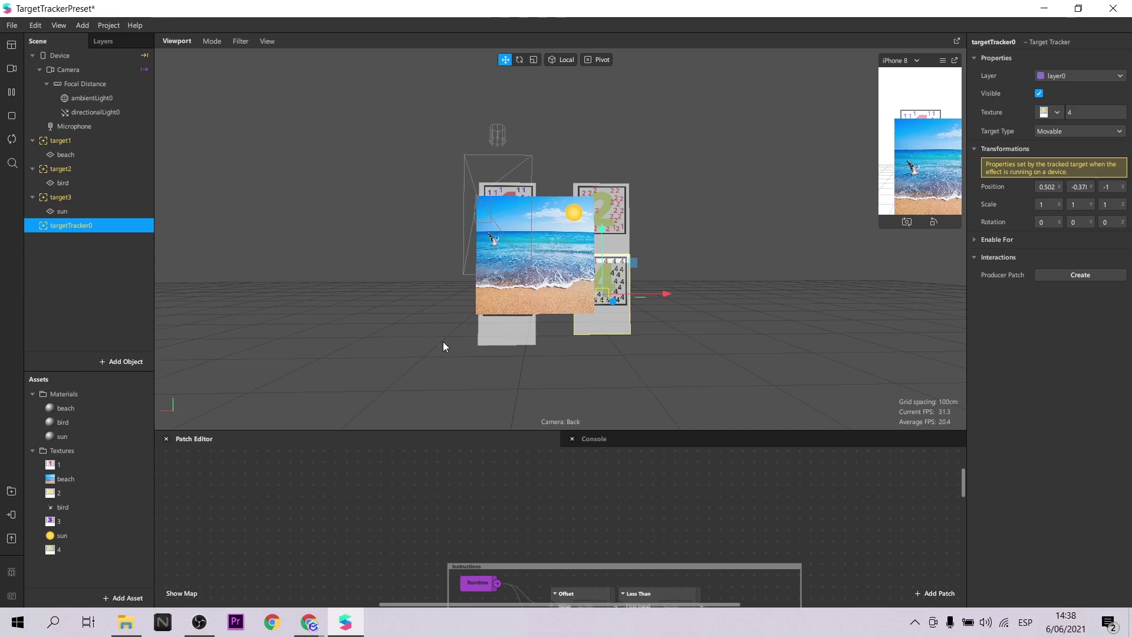
- Lower the marker 4 tracker to about Y -0.43 so it clears marker 2, and check the four markers' alignment
{"action": "left_click_drag", "start_coordinate": [600, 229], "coordinate": [591, 241]}
{"action": "right_click_drag", "start_coordinate": [589, 241], "coordinate": [539, 289]}
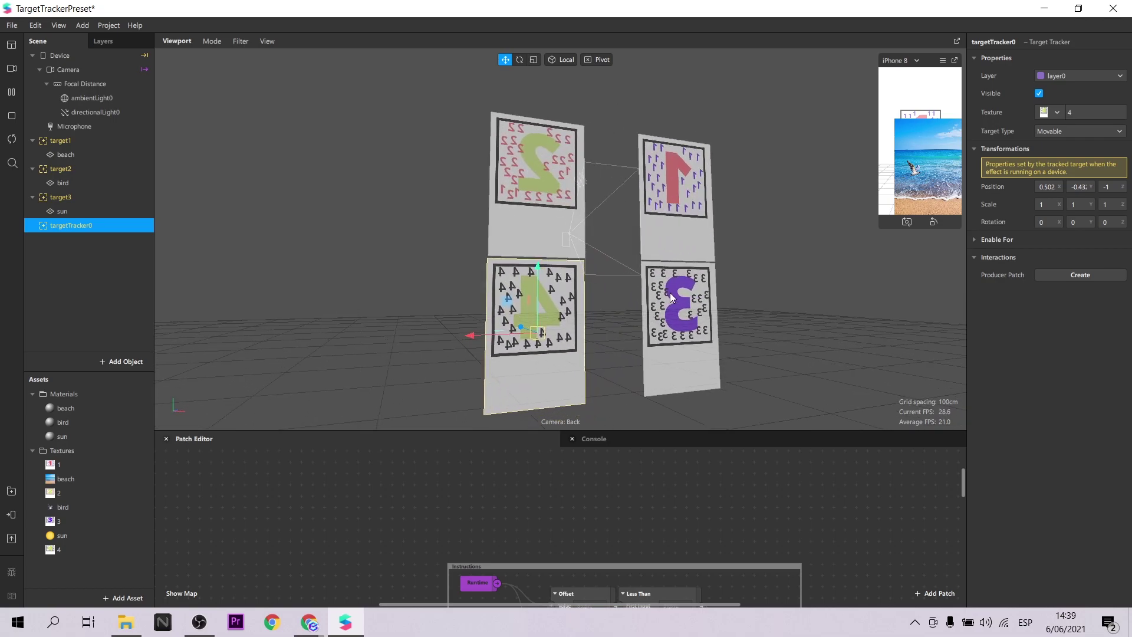
{"action": "left_click", "coordinate": [672, 299]}
{"action": "left_click", "coordinate": [526, 303]}
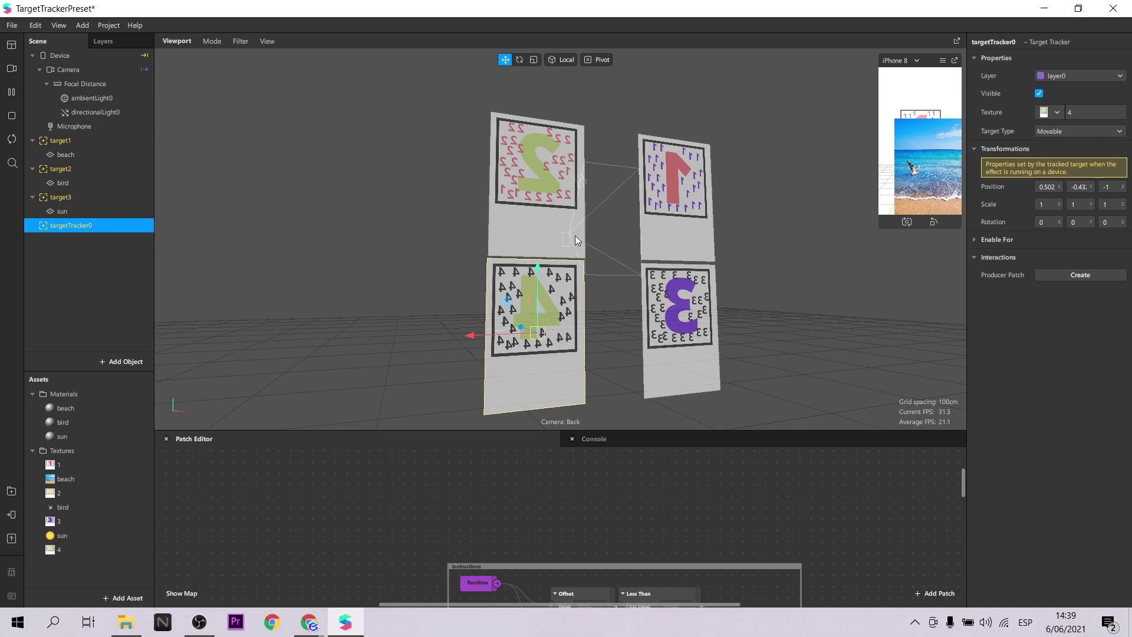
{"action": "right_click_drag", "start_coordinate": [407, 312], "coordinate": [837, 337]}
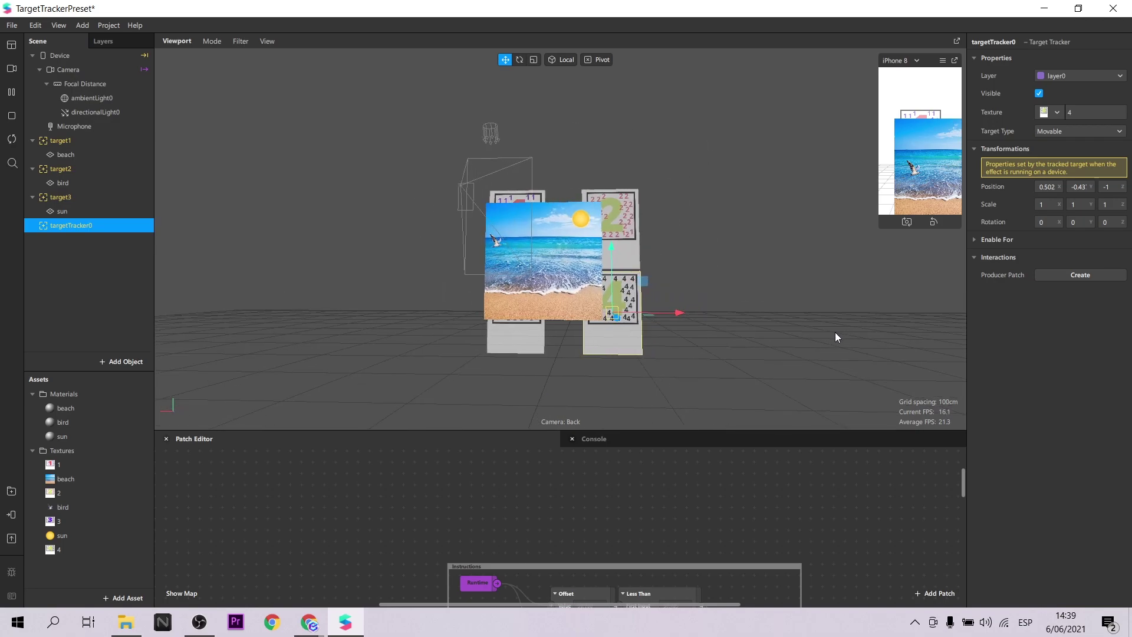
- Rename the marker 4 tracker target4 and add a null object as its child
{"action": "double_click", "coordinate": [75, 227]}
{"action": "type", "text": "targ"}
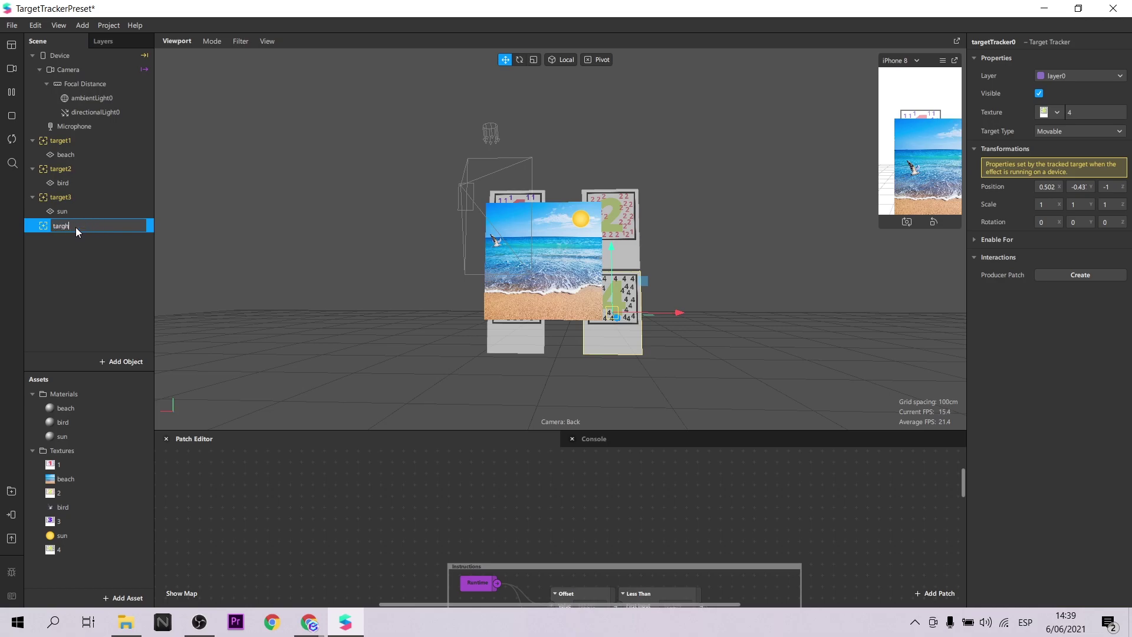
{"action": "type", "text": "et4"}
{"action": "left_click", "coordinate": [115, 293]}
{"action": "right_click", "coordinate": [69, 225]}
{"action": "mouse_move", "coordinate": [131, 237]}
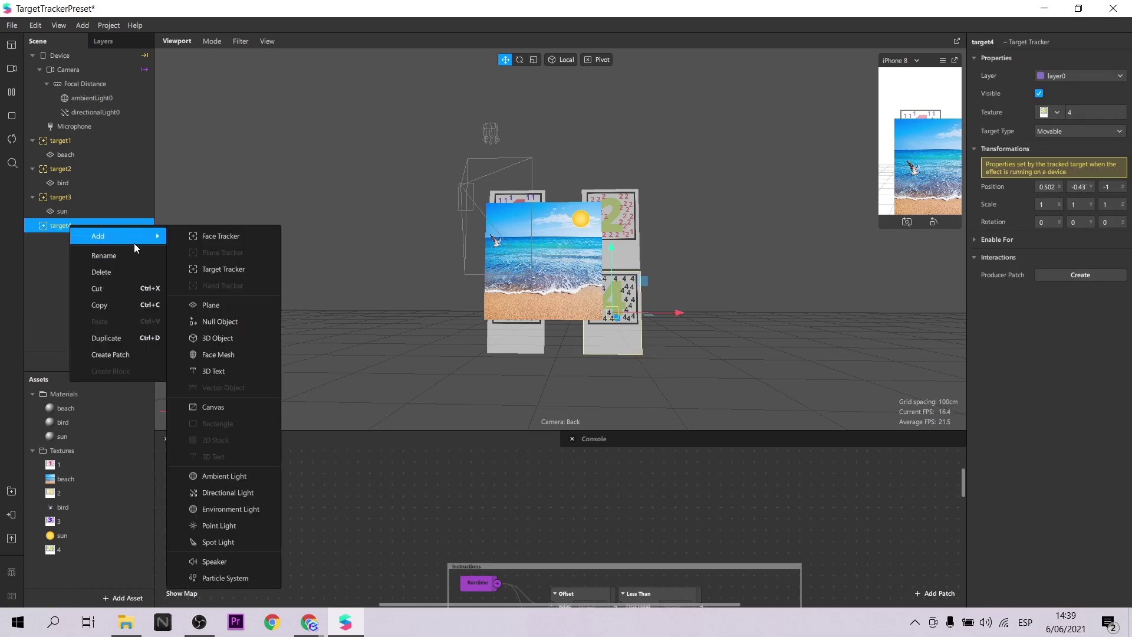
{"action": "left_click", "coordinate": [236, 319]}
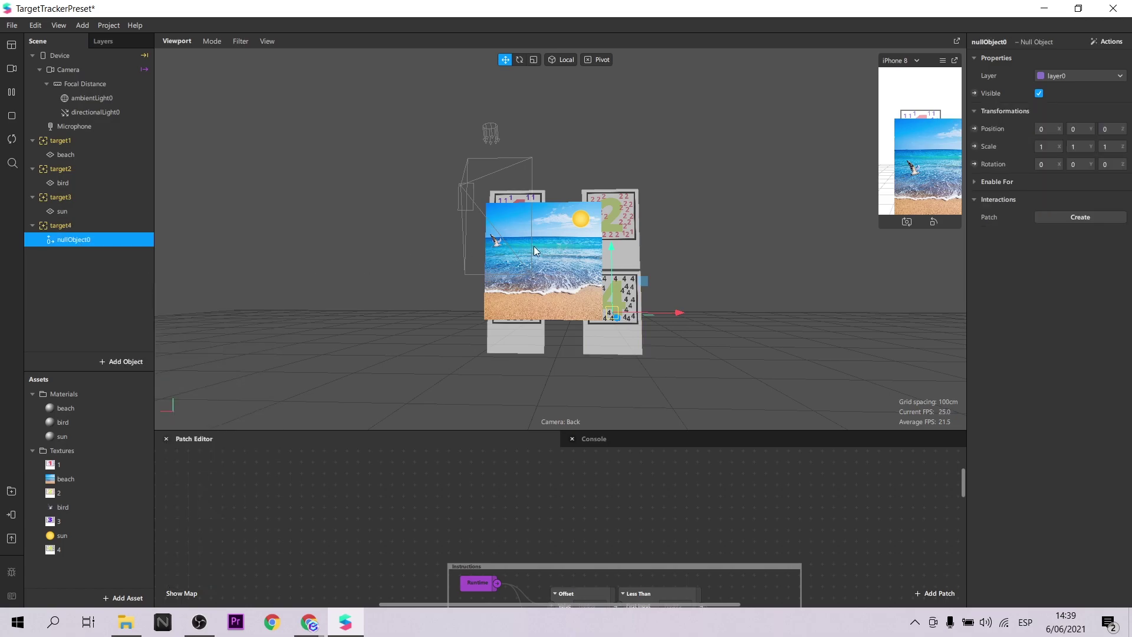
- Add a plane inside target4's null object and move it forward to about Z 0.112
{"action": "right_click", "coordinate": [105, 242]}
{"action": "mouse_move", "coordinate": [183, 253]}
{"action": "left_click", "coordinate": [243, 321]}
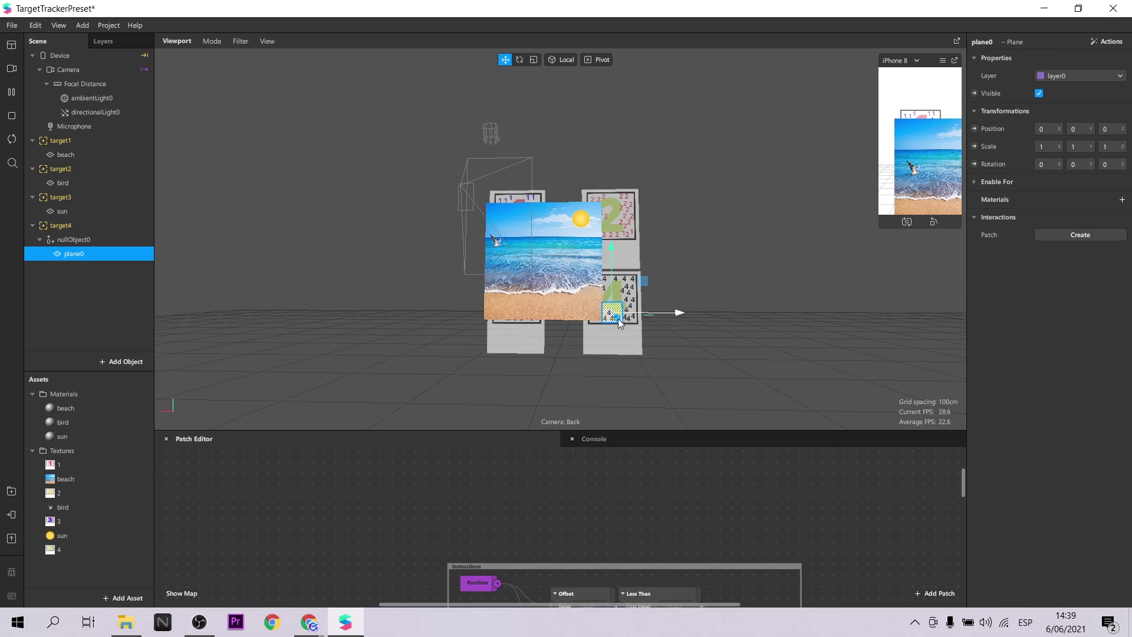
{"action": "left_click_drag", "start_coordinate": [642, 332], "coordinate": [539, 380]}
{"action": "left_click_drag", "start_coordinate": [625, 324], "coordinate": [598, 333]}
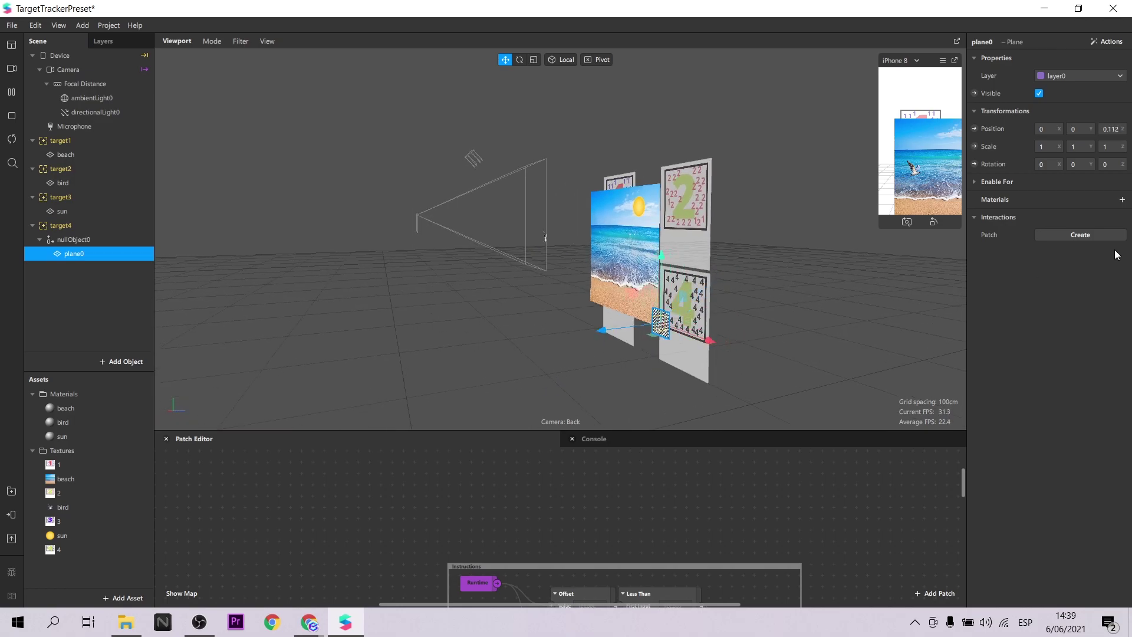
- Give the plane under the null object a new material and set its shader type to Flat
{"action": "left_click", "coordinate": [1122, 199]}
{"action": "left_click", "coordinate": [1053, 274]}
{"action": "left_click", "coordinate": [1055, 217]}
{"action": "left_click", "coordinate": [1060, 59]}
{"action": "left_click", "coordinate": [1055, 70]}
- Import the cloud image from the project folder as the new material's diffuse texture
{"action": "left_click", "coordinate": [1066, 130]}
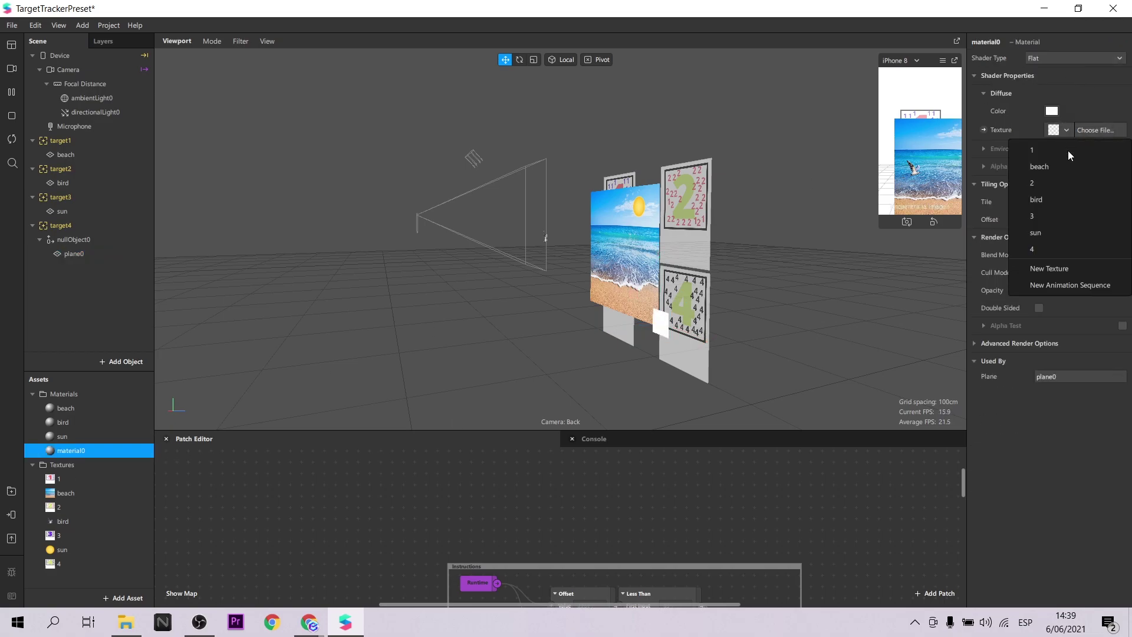
{"action": "left_click", "coordinate": [1055, 268]}
{"action": "left_click", "coordinate": [214, 44]}
{"action": "scroll", "coordinate": [289, 196], "scroll_direction": "down", "scroll_amount": 1}
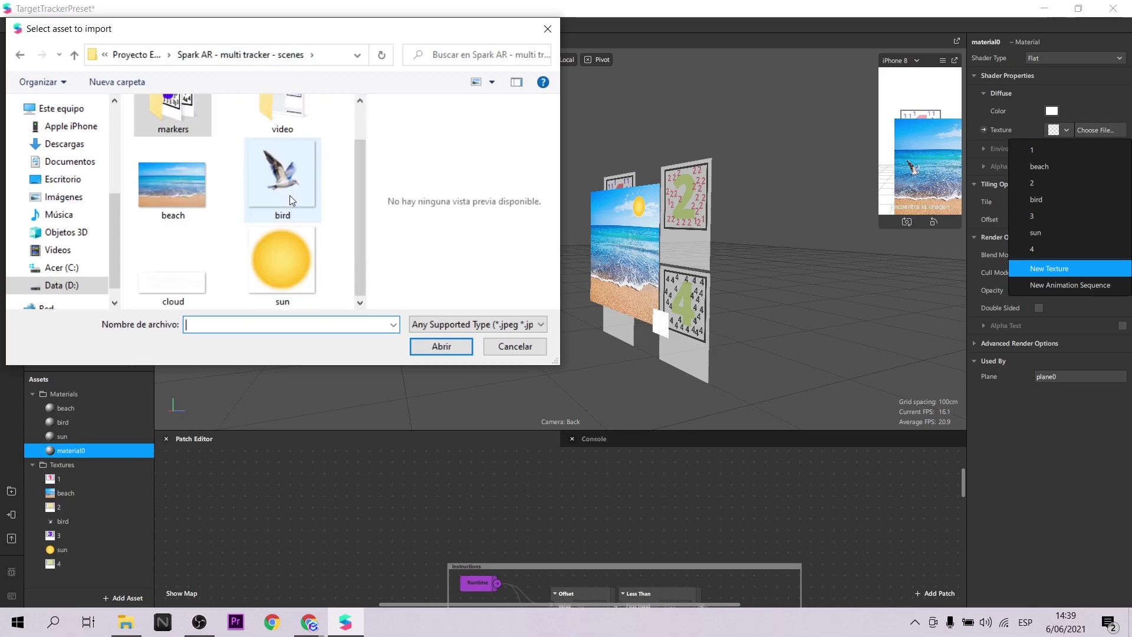
{"action": "left_click", "coordinate": [172, 283]}
{"action": "left_click", "coordinate": [420, 348]}
- Turn off Use Depth Test for the cloud material and shift its plane left to about X -0.15
{"action": "left_click_drag", "start_coordinate": [386, 370], "coordinate": [584, 351]}
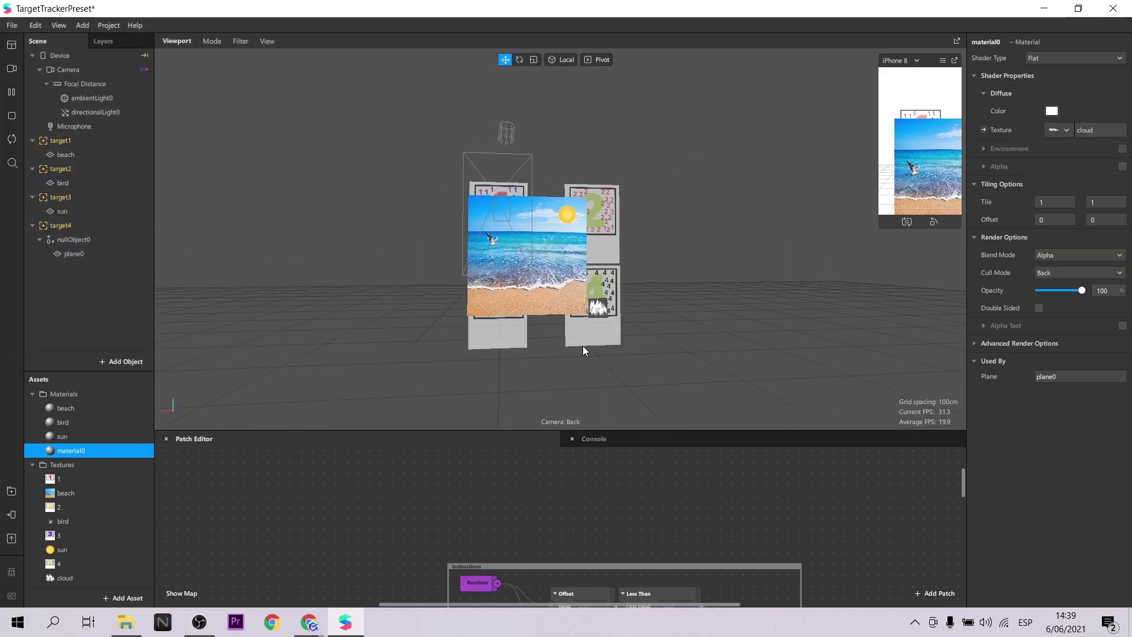
{"action": "left_click", "coordinate": [975, 343]}
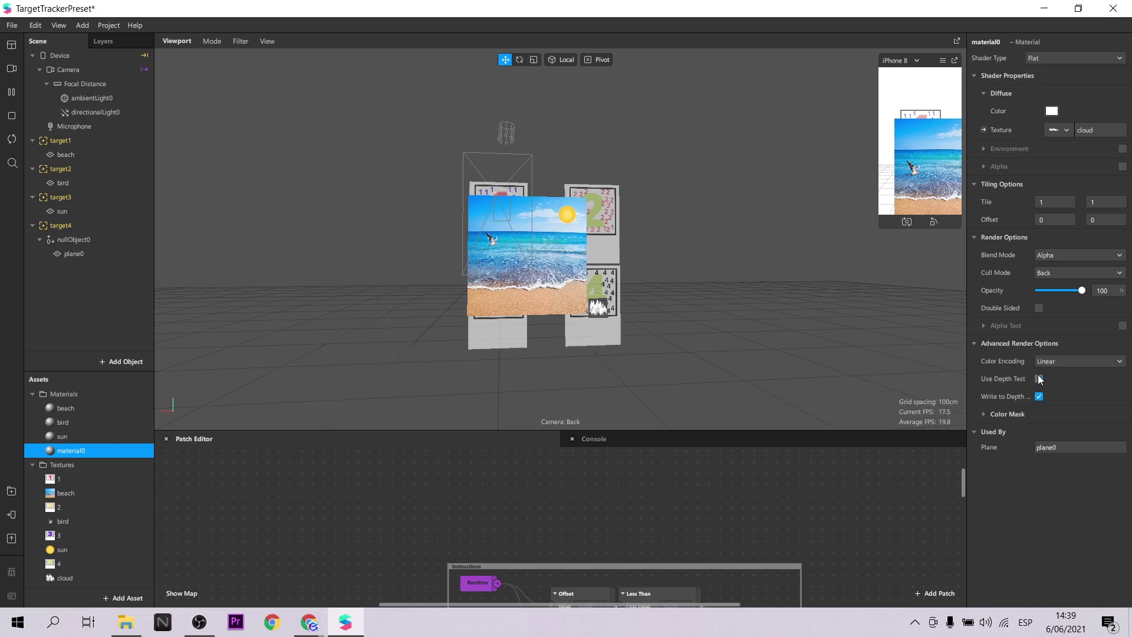
{"action": "left_click", "coordinate": [65, 254]}
{"action": "left_click_drag", "start_coordinate": [657, 309], "coordinate": [631, 311]}
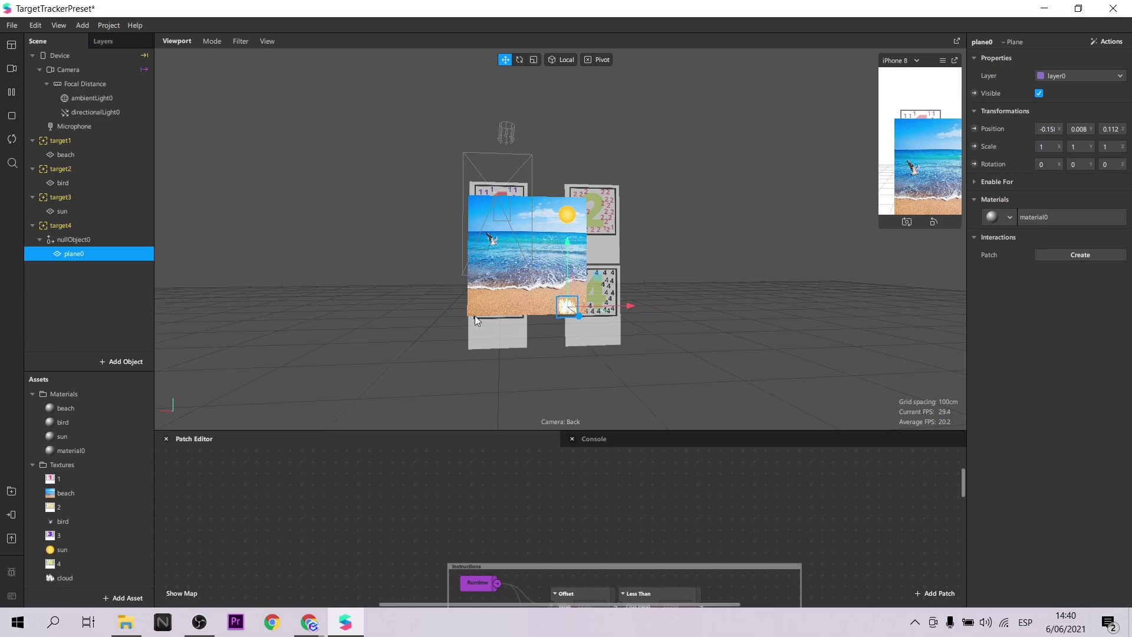
- Rename the plane inside target4's null object cloud
{"action": "right_click", "coordinate": [71, 247]}
{"action": "left_click", "coordinate": [85, 299]}
{"action": "double_click", "coordinate": [81, 252]}
{"action": "type", "text": "cloud"}
{"action": "key", "text": "Return"}
- Duplicate the cloud plane to make three clouds and place cloud2 at about X -0.36, Y 0.044
{"action": "left_click", "coordinate": [70, 270]}
{"action": "right_click", "coordinate": [70, 270]}
{"action": "left_click", "coordinate": [141, 382]}
{"action": "left_click_drag", "start_coordinate": [594, 310], "coordinate": [585, 303]}
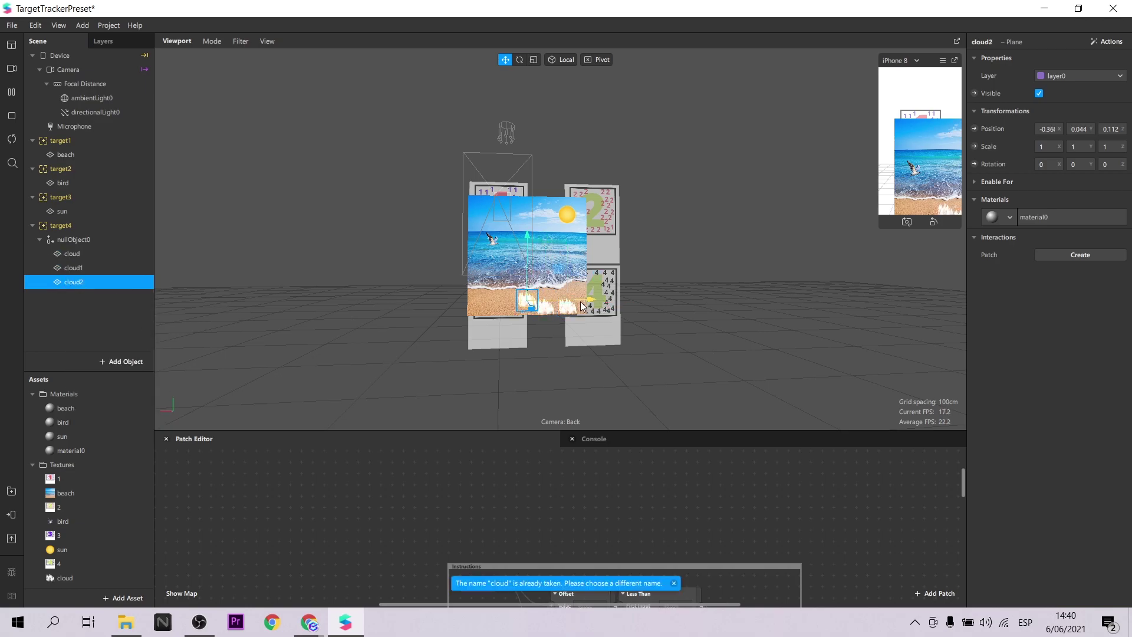
- Select all three cloud planes and duplicate them together
{"action": "left_click", "coordinate": [72, 254], "text": "shift"}
{"action": "right_click", "coordinate": [98, 288]}
{"action": "left_click", "coordinate": [147, 389]}
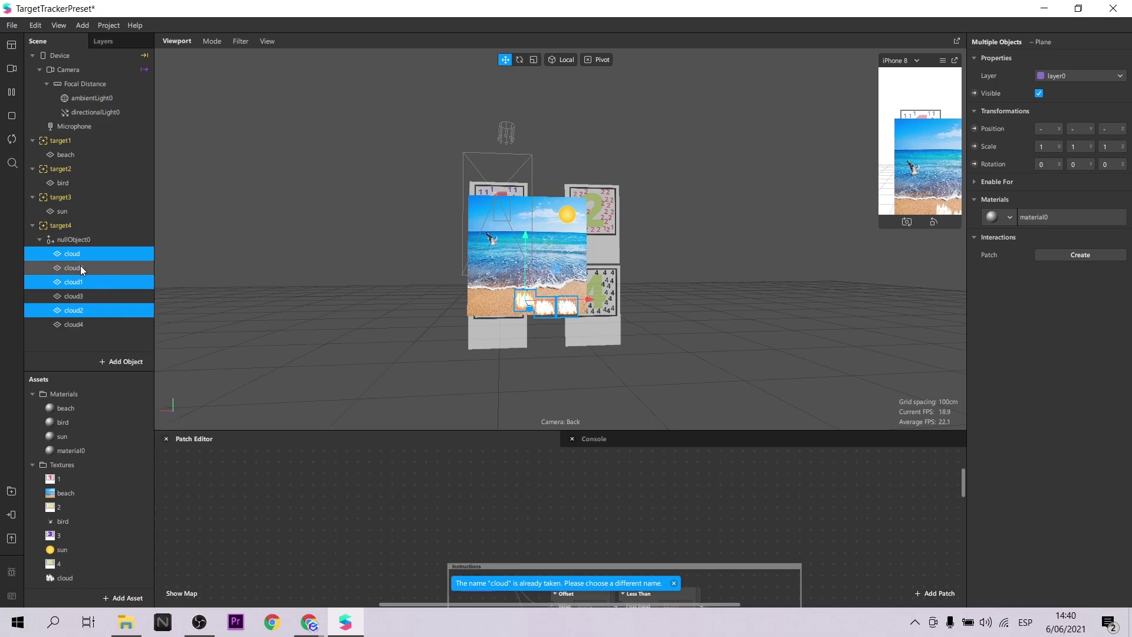
- Move the three cloud copies left of the originals and place cloud1 at about X -0.22, Y 0.067
{"action": "left_click", "coordinate": [80, 266]}
{"action": "left_click", "coordinate": [73, 296], "text": "ctrl"}
{"action": "left_click", "coordinate": [73, 325], "text": "ctrl"}
{"action": "left_click_drag", "start_coordinate": [582, 317], "coordinate": [550, 313]}
{"action": "left_click", "coordinate": [546, 295]}
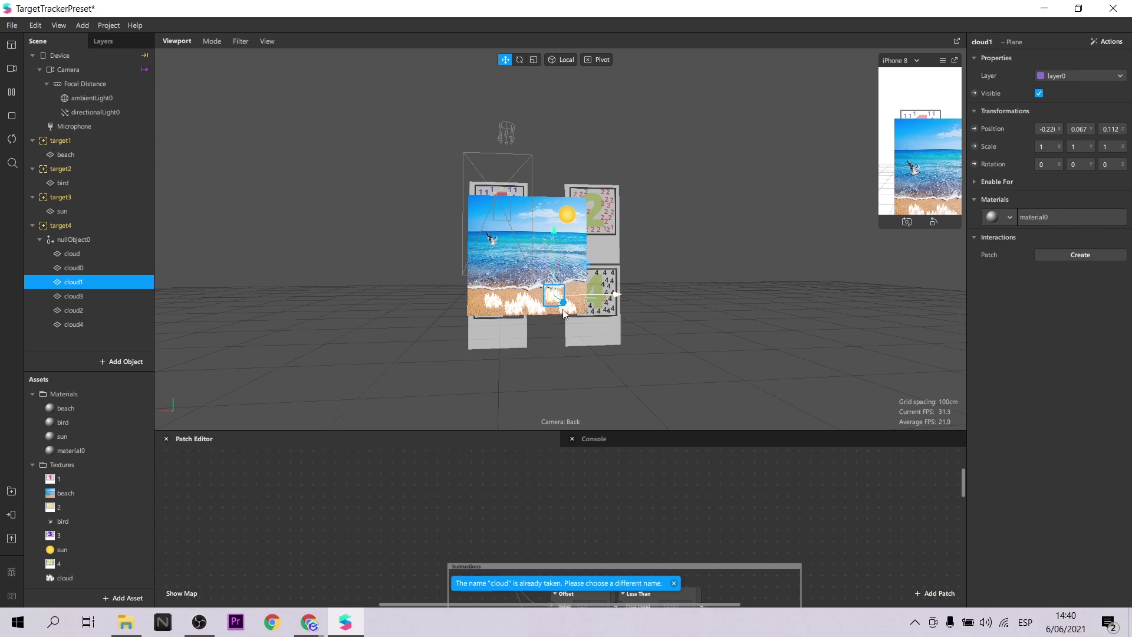
{"action": "left_click", "coordinate": [538, 311]}
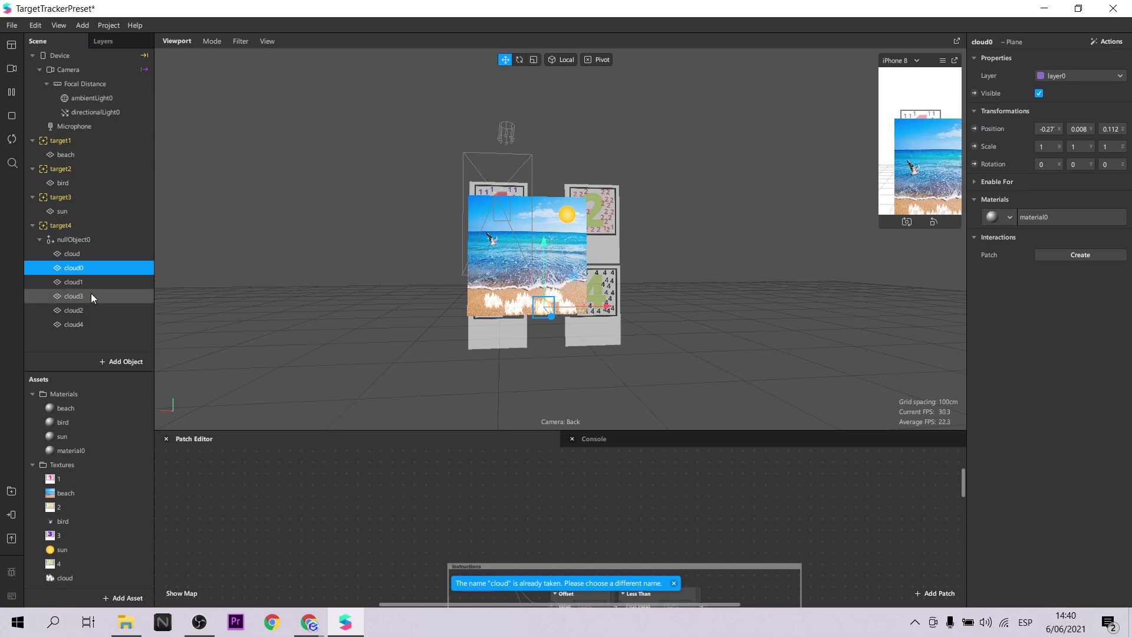
- Raise the null object with all the clouds into the beach's sky, at about Y 0.393
{"action": "left_click", "coordinate": [74, 239]}
{"action": "left_click_drag", "start_coordinate": [592, 250], "coordinate": [596, 178]}
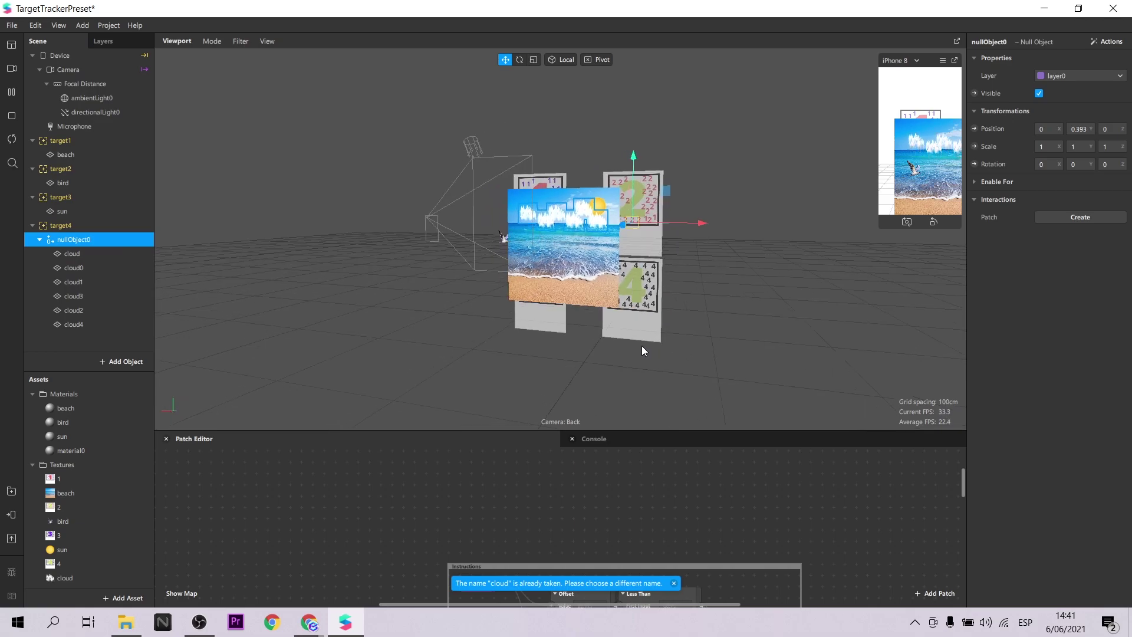
{"action": "left_click", "coordinate": [722, 326]}
{"action": "scroll", "coordinate": [709, 245], "scroll_direction": "up", "scroll_amount": 3}
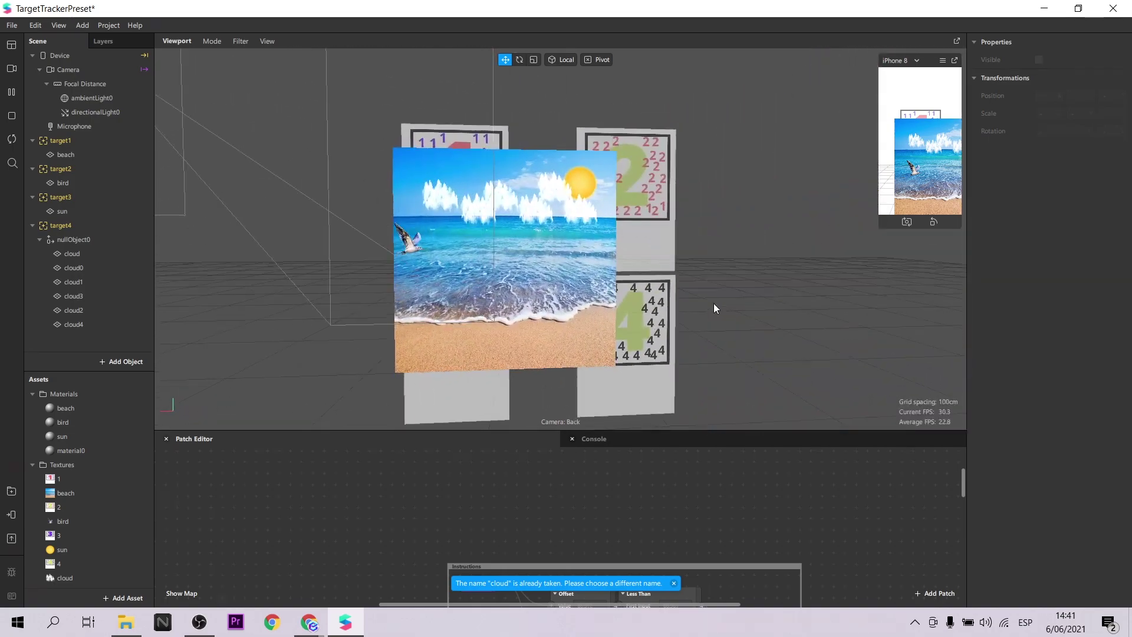
- Shift the beach, bird, sun and clouds' null object together to the right, and place the bird at about X -0.39, Z 0.252
{"action": "scroll", "coordinate": [666, 297], "scroll_direction": "down", "scroll_amount": 4}
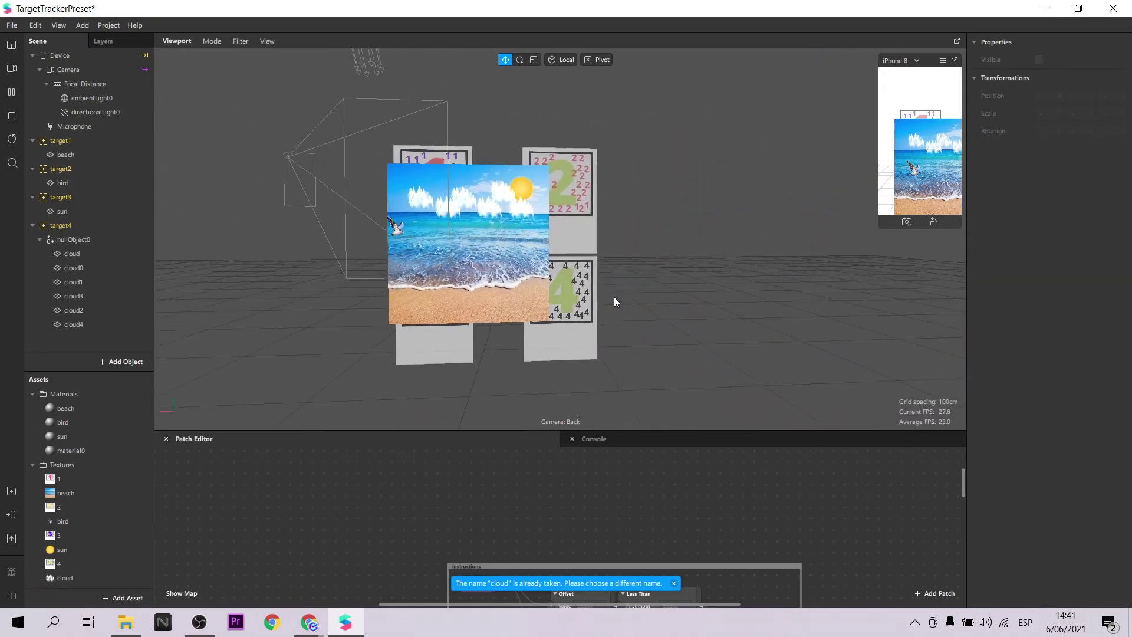
{"action": "left_click", "coordinate": [86, 183]}
{"action": "left_click", "coordinate": [65, 154], "text": "ctrl"}
{"action": "left_click", "coordinate": [62, 211], "text": "ctrl"}
{"action": "left_click", "coordinate": [74, 239], "text": "ctrl"}
{"action": "left_click_drag", "start_coordinate": [551, 221], "coordinate": [633, 297]}
{"action": "left_click", "coordinate": [519, 236]}
{"action": "right_click_drag", "start_coordinate": [518, 236], "coordinate": [546, 334]}
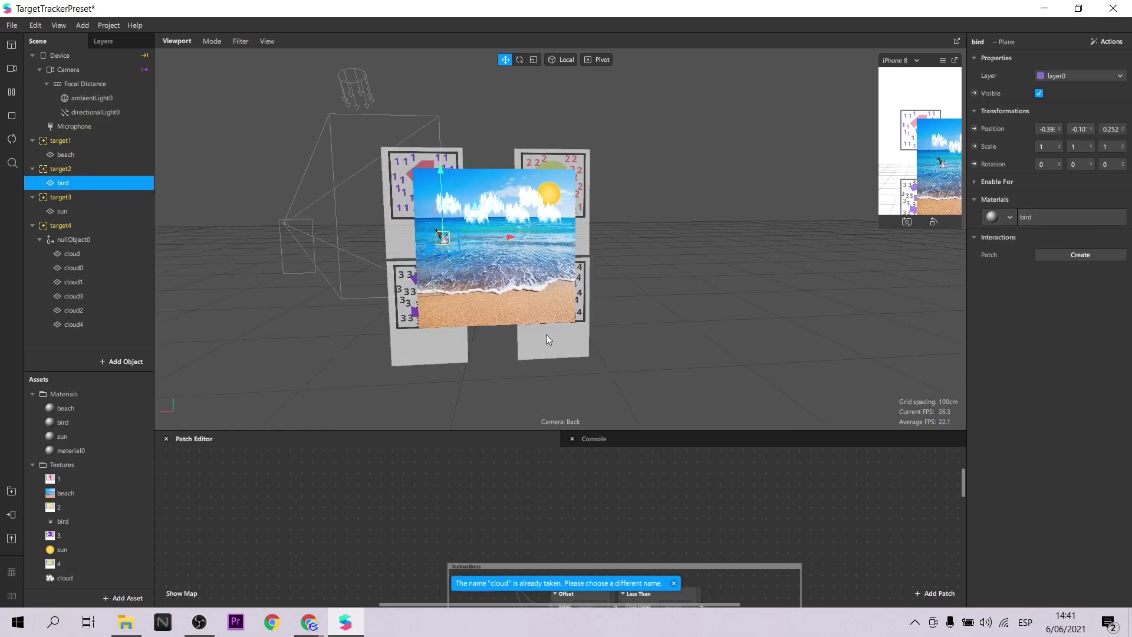
{"action": "left_click", "coordinate": [646, 266]}
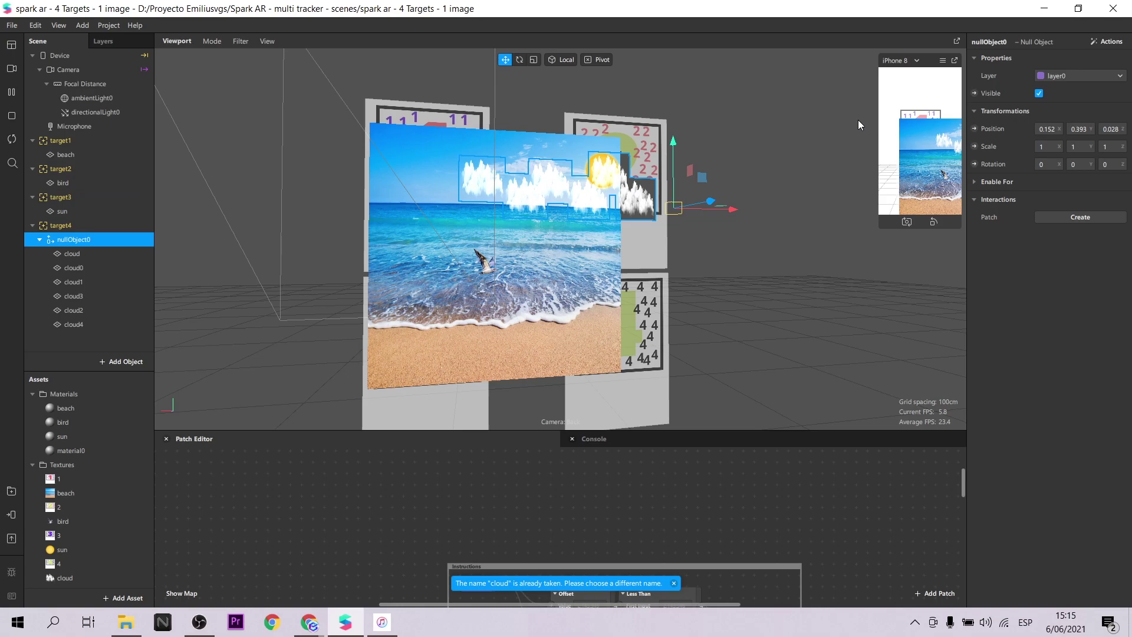
- Apply the Float animation to the null object holding the clouds and move its patches clear of the instructions group
{"action": "left_click", "coordinate": [1101, 45]}
{"action": "mouse_move", "coordinate": [1043, 92]}
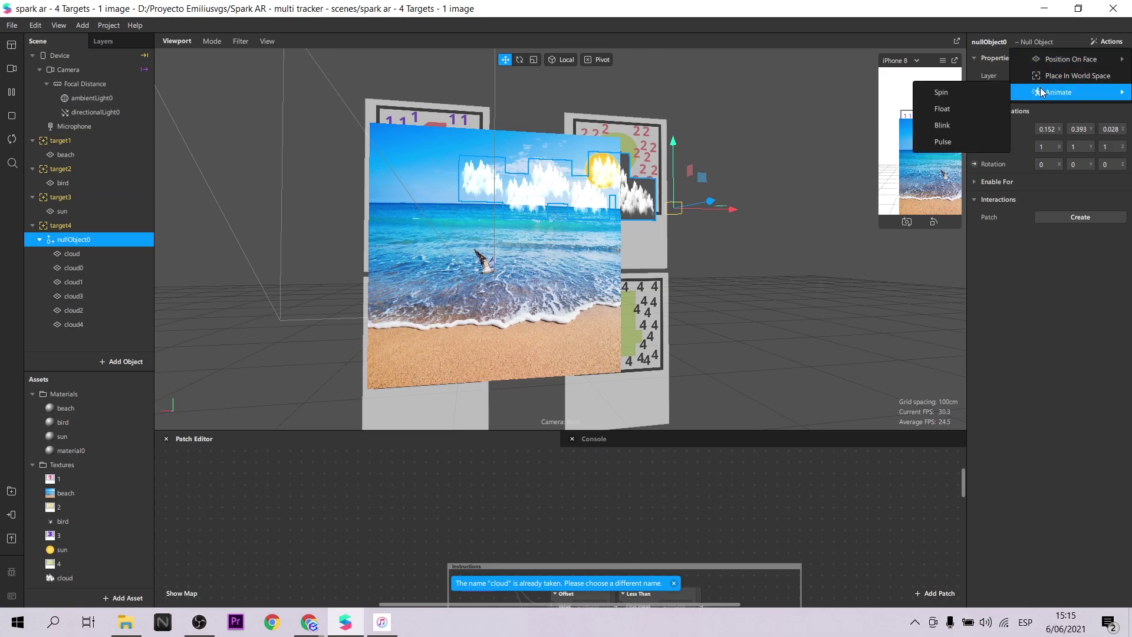
{"action": "left_click", "coordinate": [961, 107]}
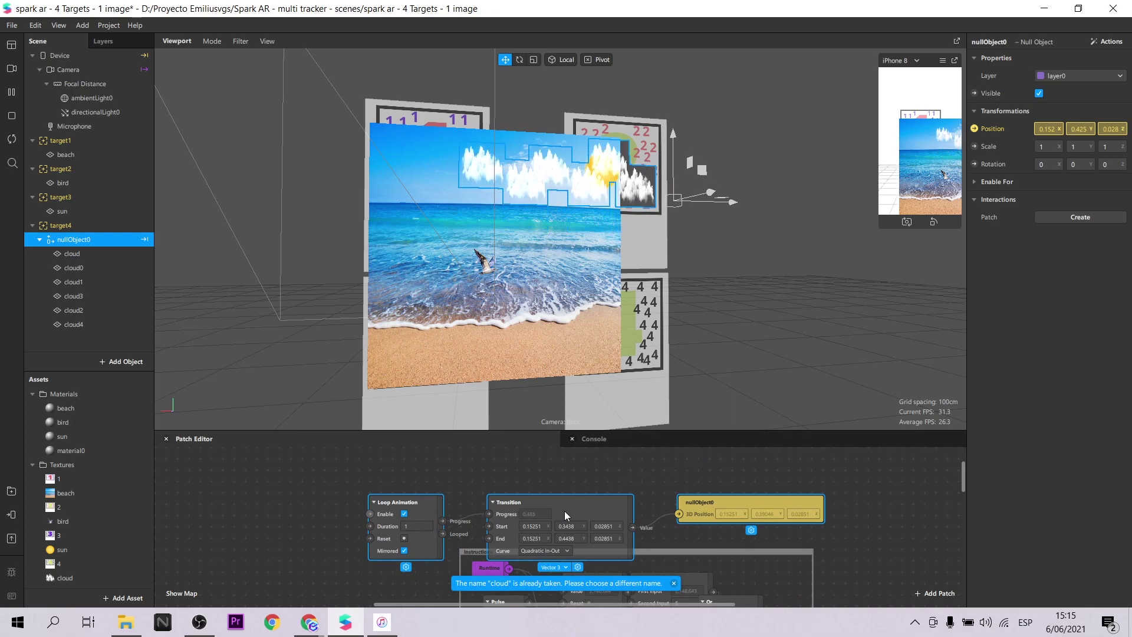
{"action": "left_click_drag", "start_coordinate": [567, 500], "coordinate": [539, 465]}
{"action": "scroll", "coordinate": [462, 484], "scroll_direction": "up", "scroll_amount": 5}
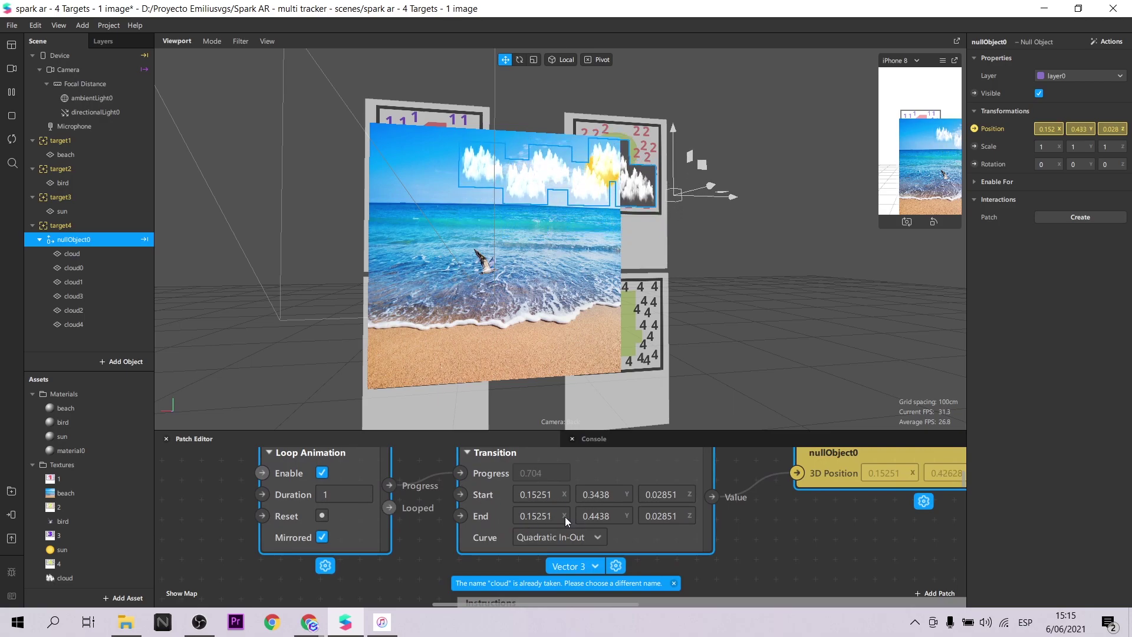
- Set the cloud transition's end position to X 0.25251 and Y 0.3438 so the clouds travel horizontally
{"action": "double_click", "coordinate": [600, 494]}
{"action": "double_click", "coordinate": [584, 494]}
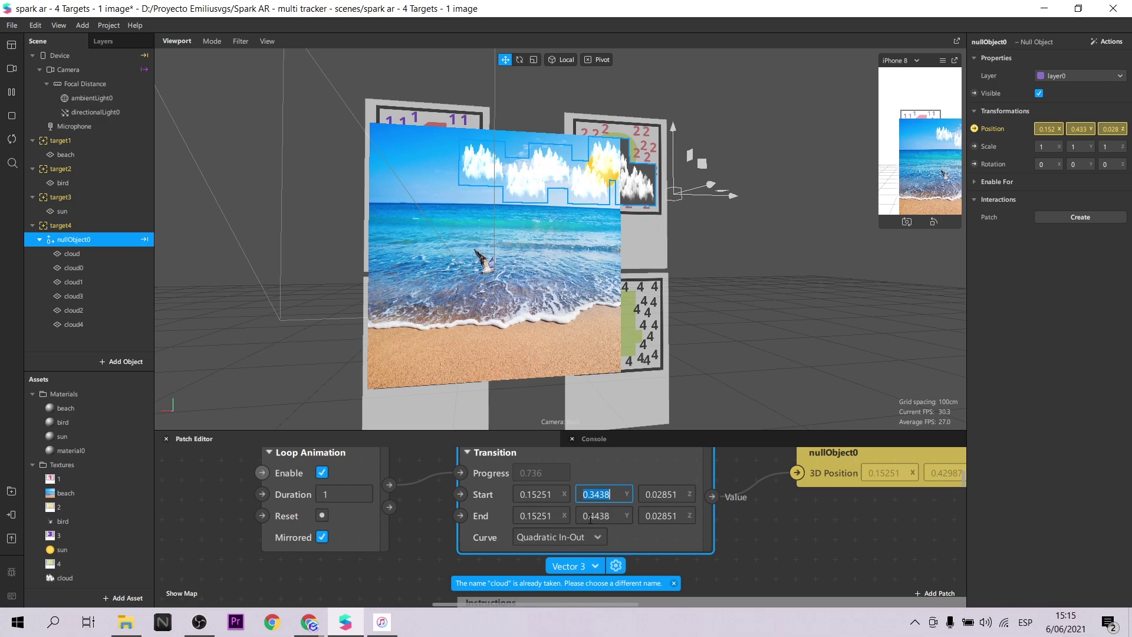
{"action": "double_click", "coordinate": [590, 519]}
{"action": "type", "text": "0.4438"}
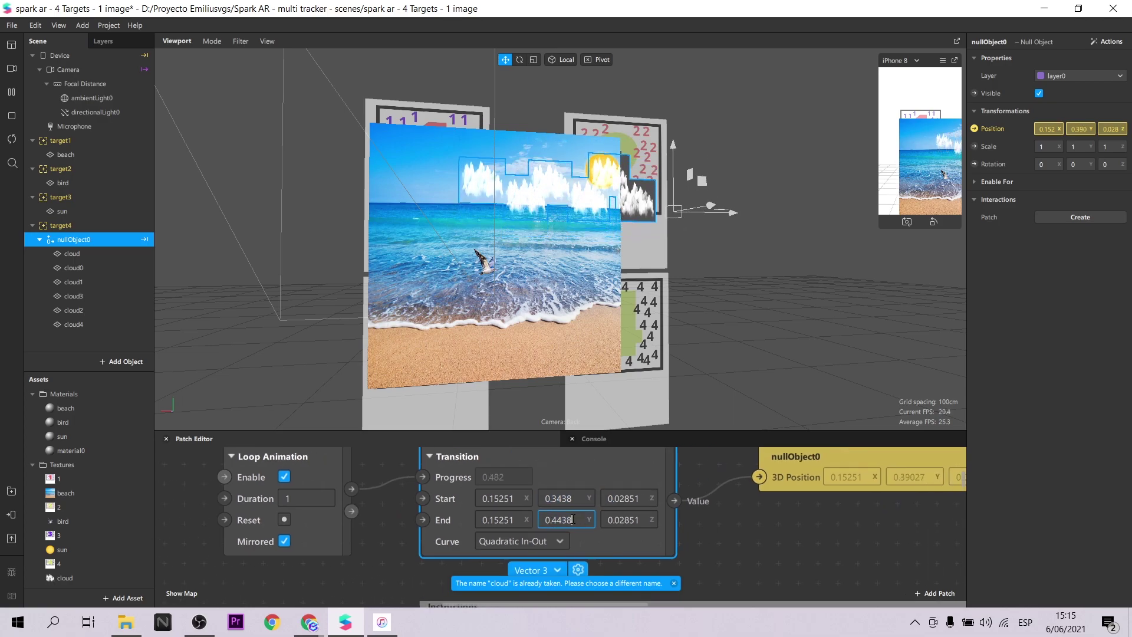
{"action": "double_click", "coordinate": [571, 519]}
{"action": "type", "text": "0.3438"}
{"action": "left_click", "coordinate": [760, 538]}
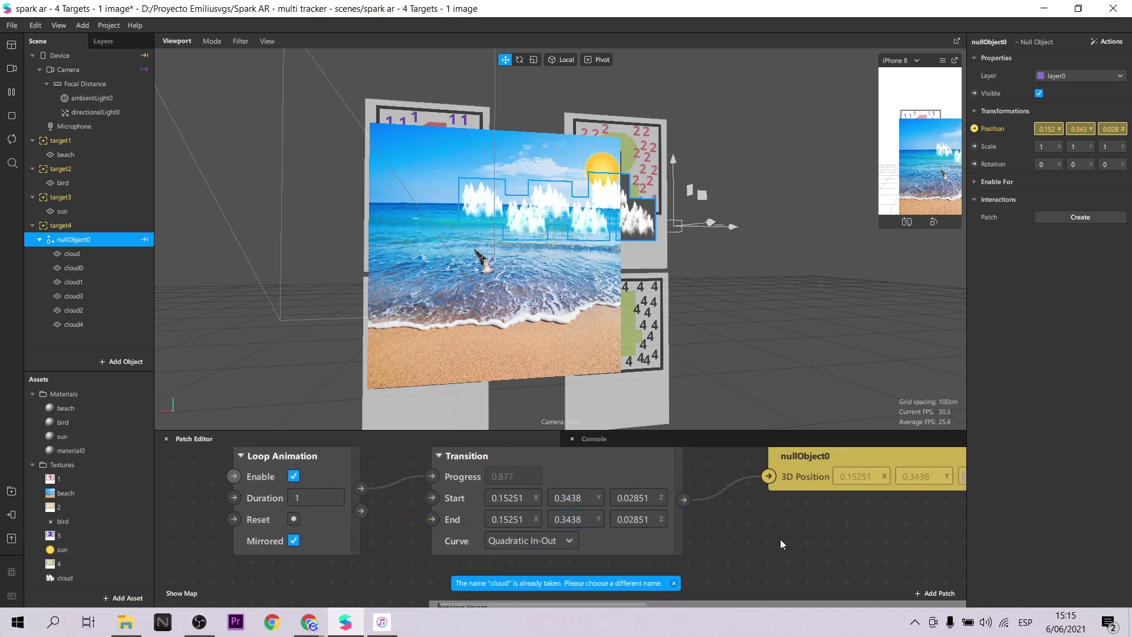
{"action": "double_click", "coordinate": [506, 519]}
{"action": "left_click", "coordinate": [498, 519]}
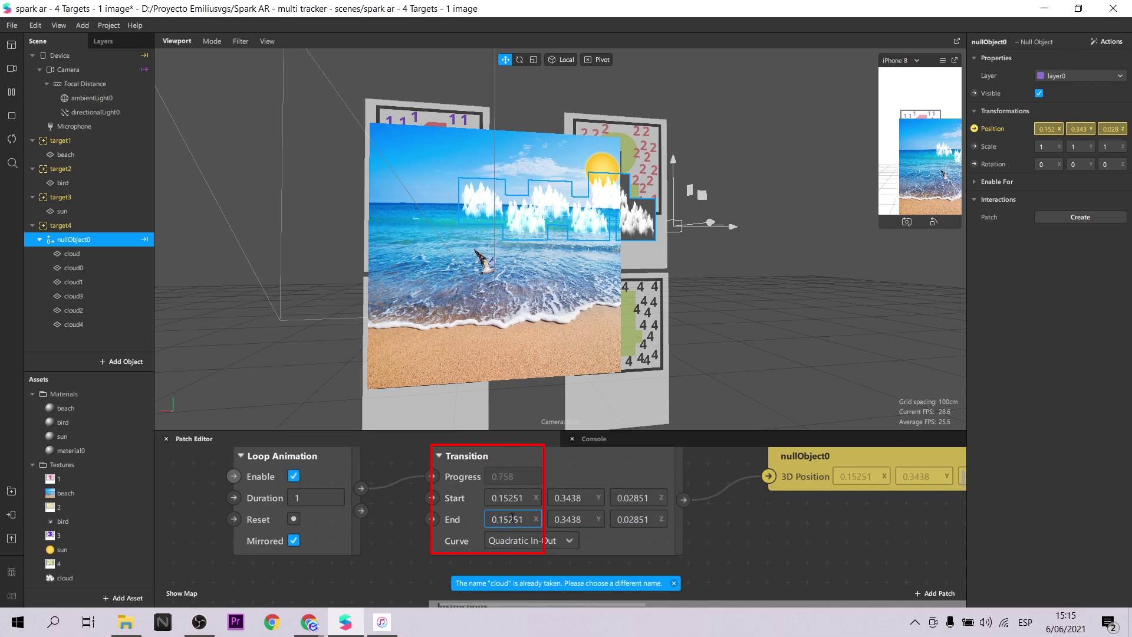
{"action": "key", "text": "Delete"}
{"action": "type", "text": "2"}
{"action": "left_click", "coordinate": [783, 551]}
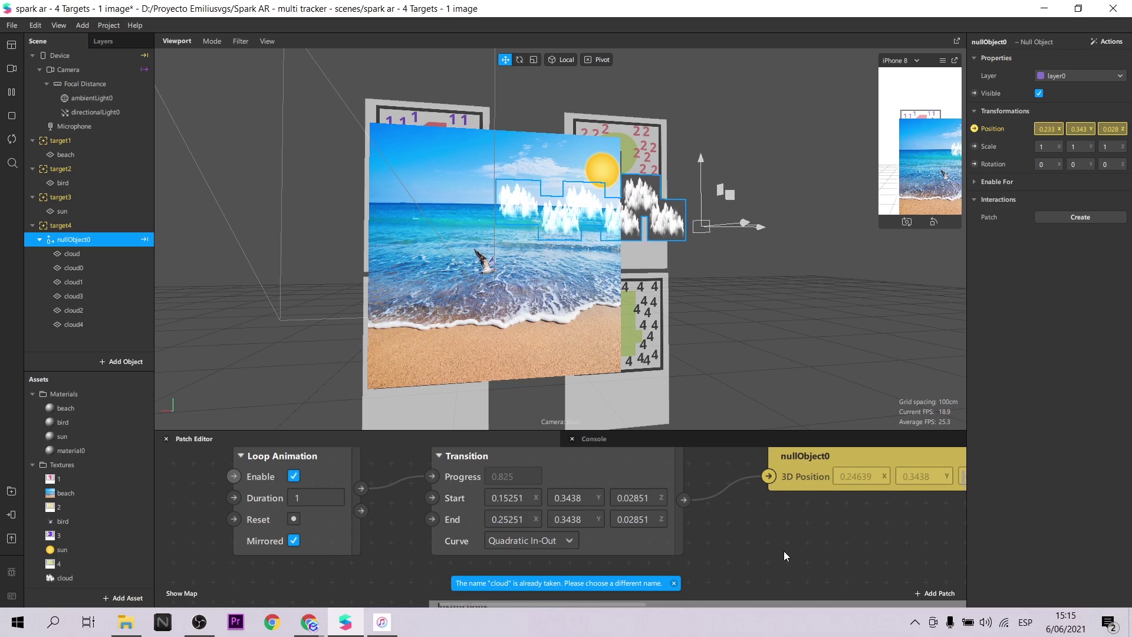
- Set the clouds' loop animation duration to 5 and turn off its mirroring
{"action": "double_click", "coordinate": [301, 499]}
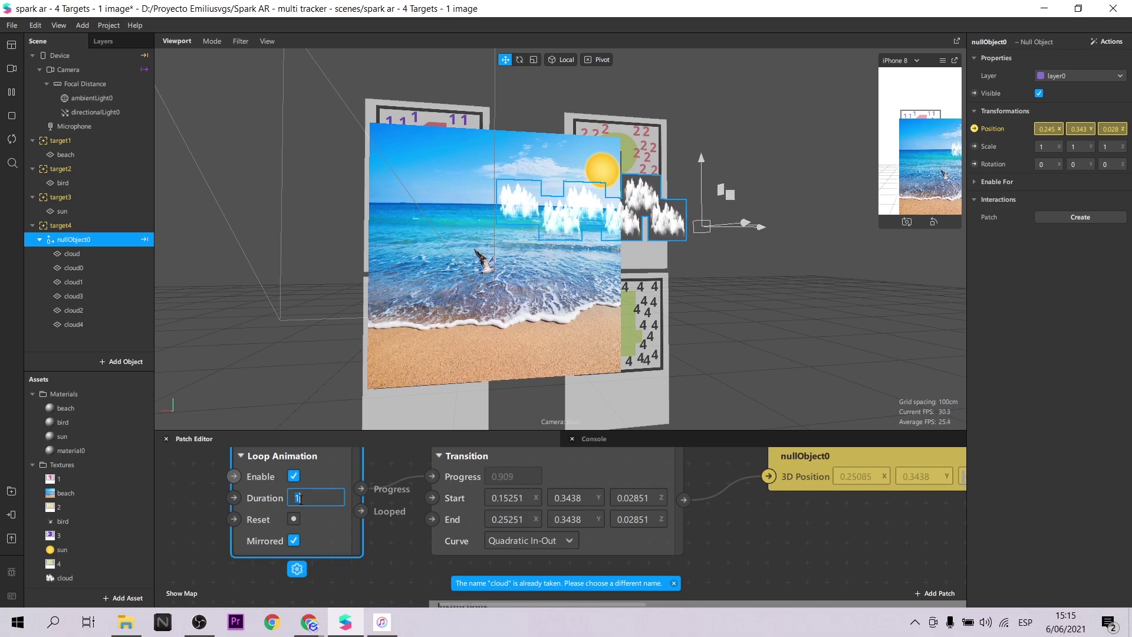
{"action": "type", "text": "5"}
{"action": "left_click", "coordinate": [757, 529]}
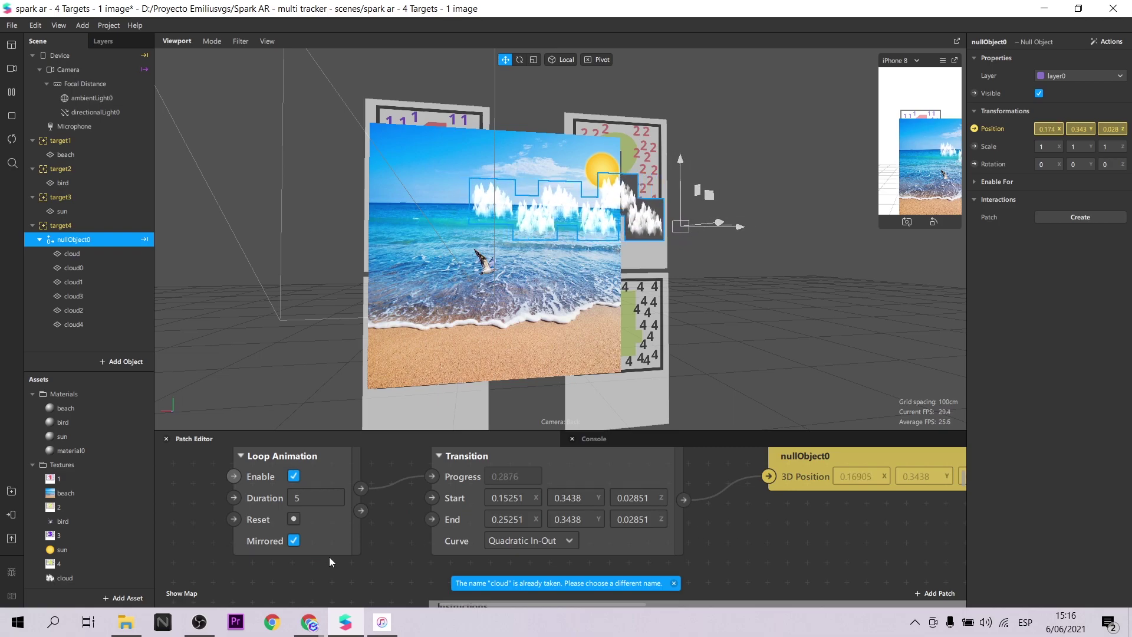
{"action": "left_click", "coordinate": [294, 541]}
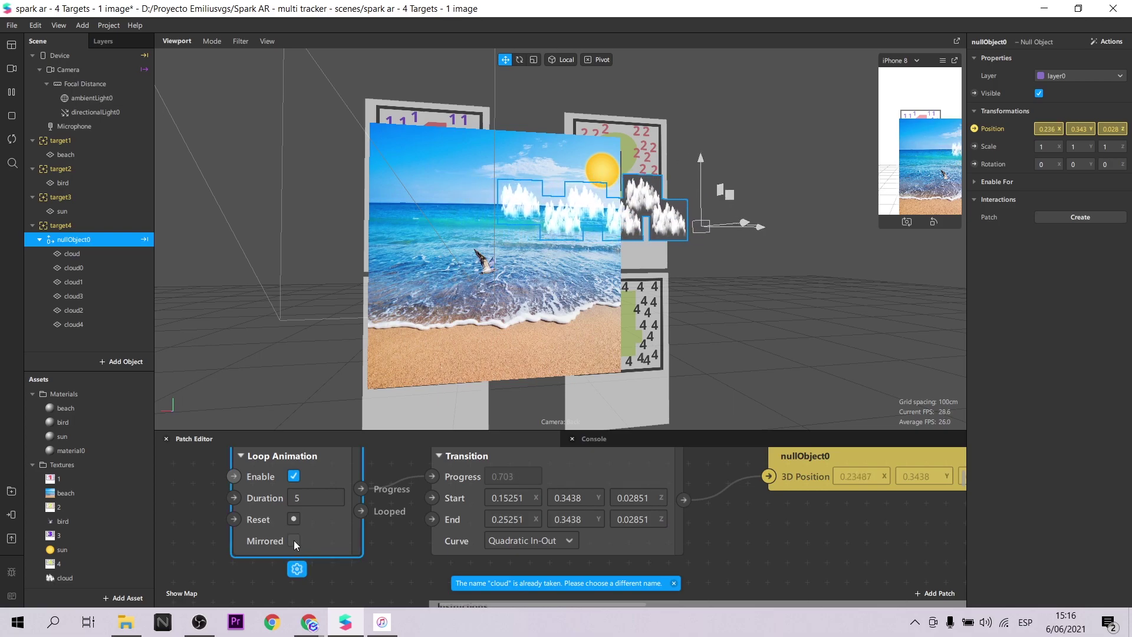
- Reverse the clouds' travel by setting the transition's start X to 0.25251 and end X to 0.15251
{"action": "left_click_drag", "start_coordinate": [253, 373], "coordinate": [225, 359]}
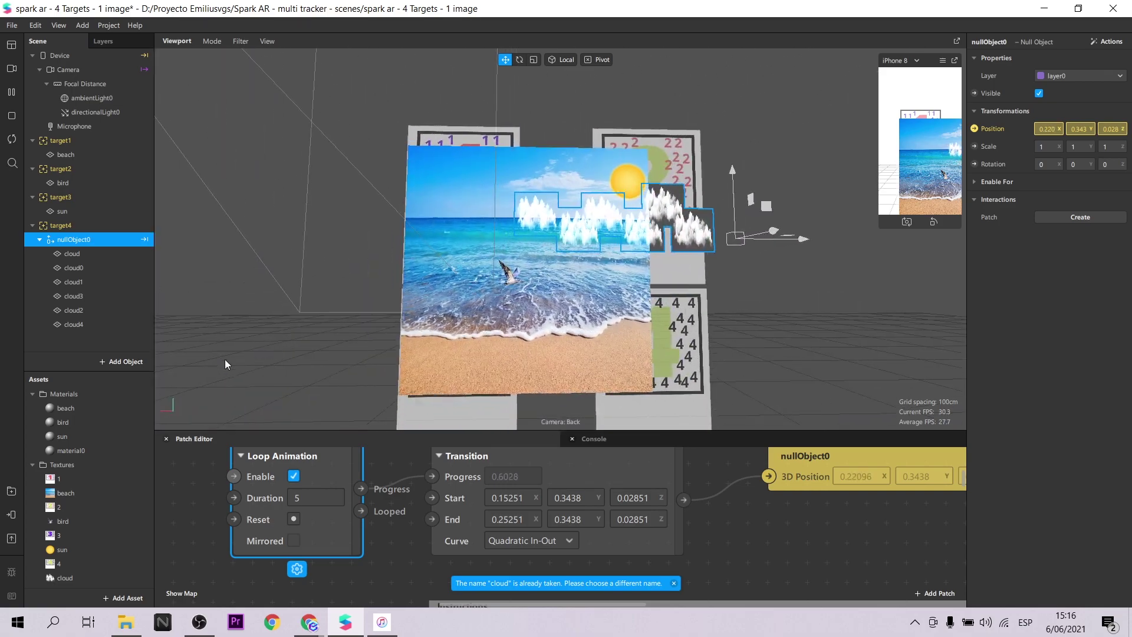
{"action": "left_click", "coordinate": [498, 498]}
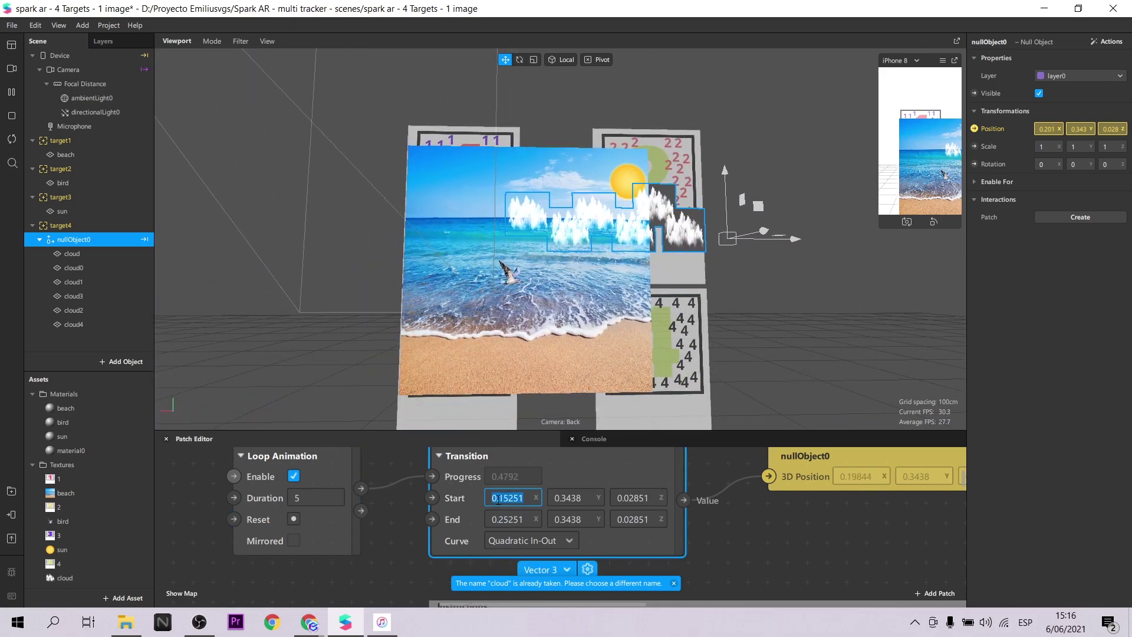
{"action": "type", "text": "0.25251"}
{"action": "left_click", "coordinate": [501, 518]}
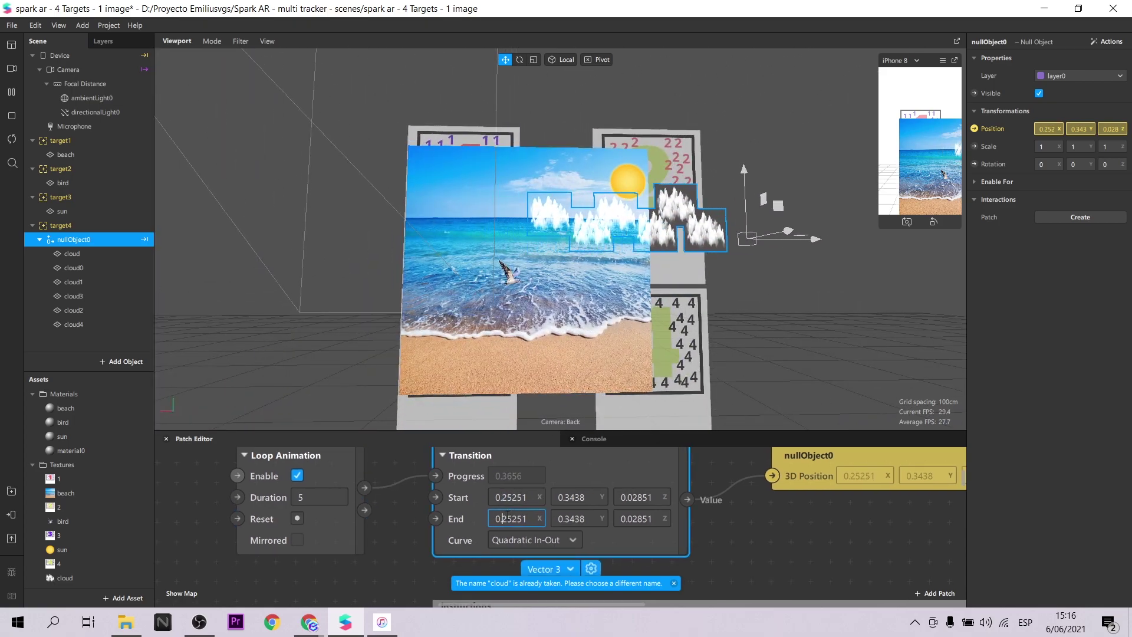
{"action": "key", "text": "Delete"}
{"action": "type", "text": "1"}
{"action": "left_click", "coordinate": [742, 544]}
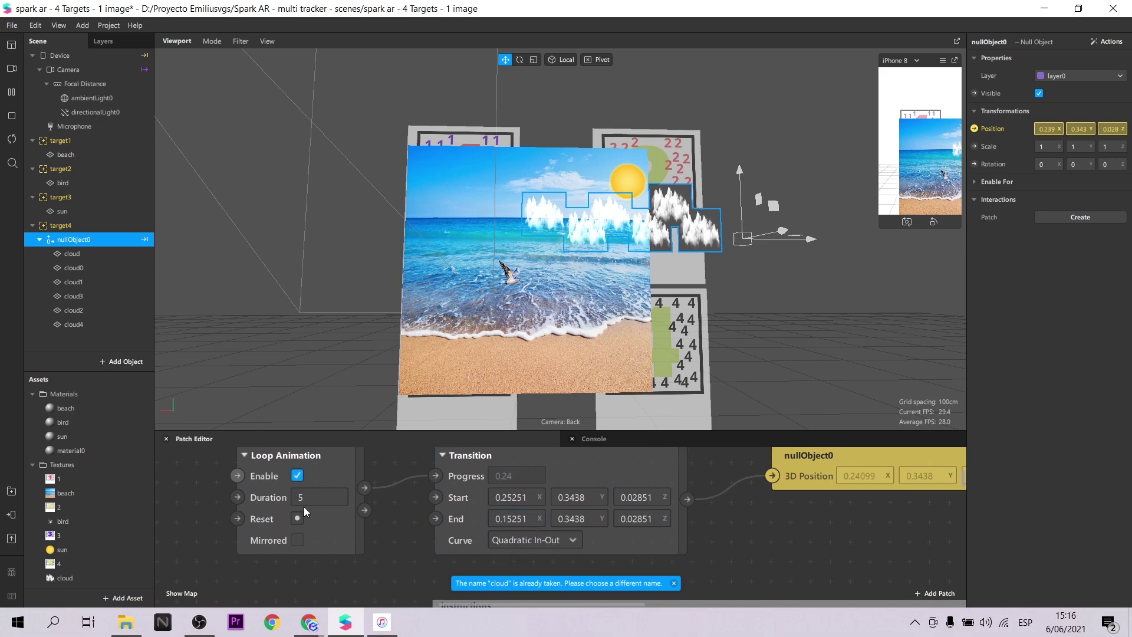
- Set the clouds' loop animation duration to 3
{"action": "left_click", "coordinate": [301, 497]}
{"action": "left_click", "coordinate": [758, 516]}
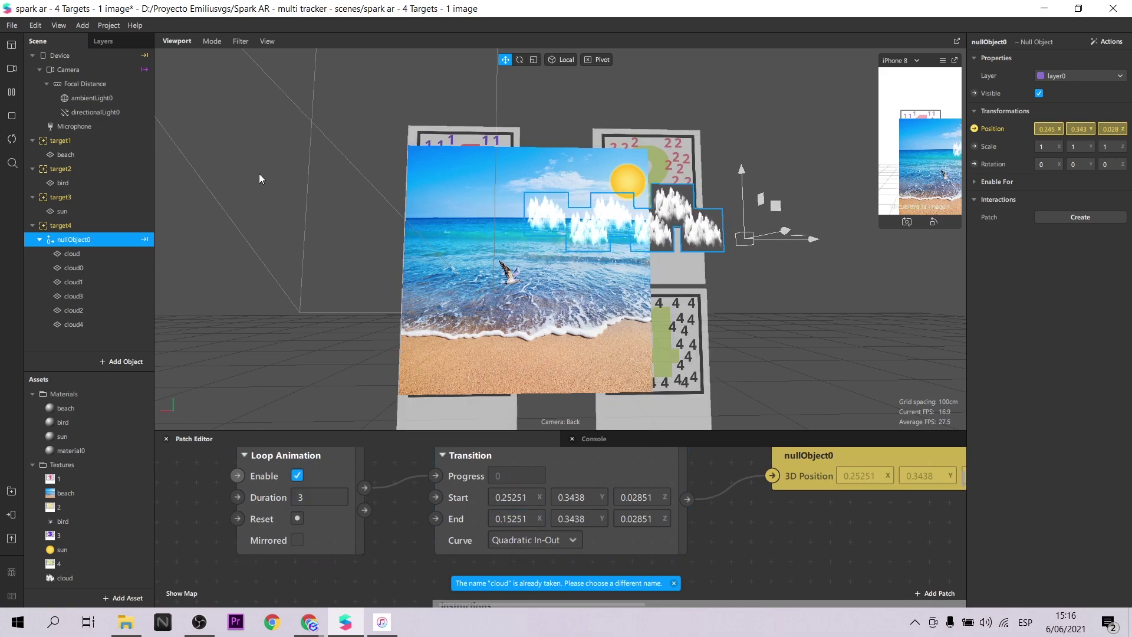
{"action": "scroll", "coordinate": [501, 519], "scroll_direction": "down", "scroll_amount": 2}
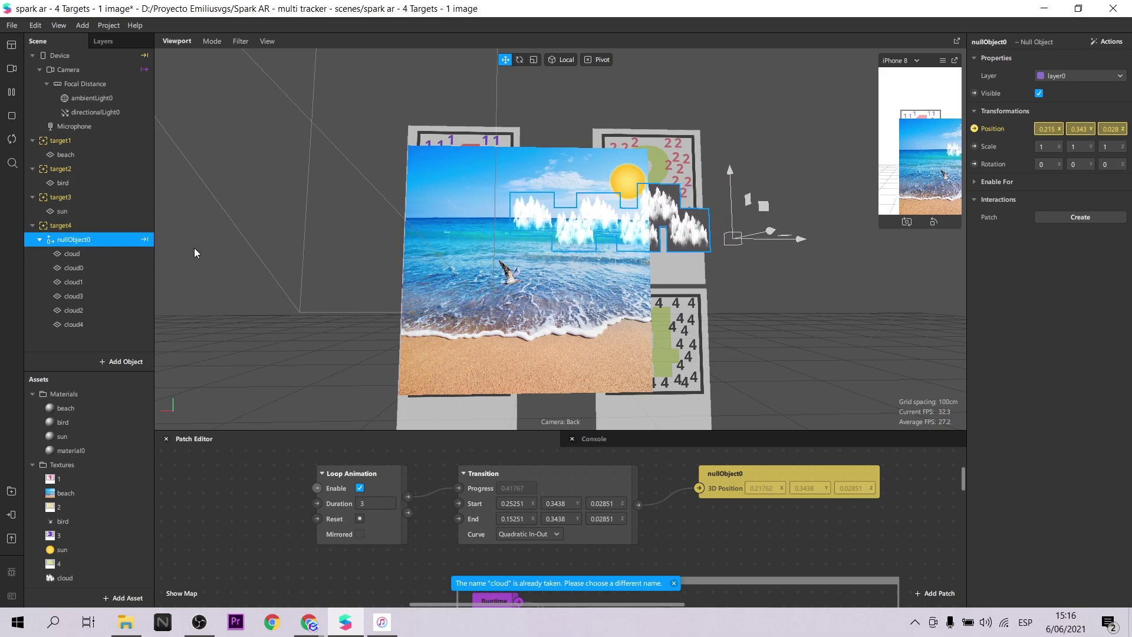
{"action": "scroll", "coordinate": [641, 548], "scroll_direction": "up", "scroll_amount": 2}
{"action": "scroll", "coordinate": [643, 552], "scroll_direction": "up", "scroll_amount": 1}
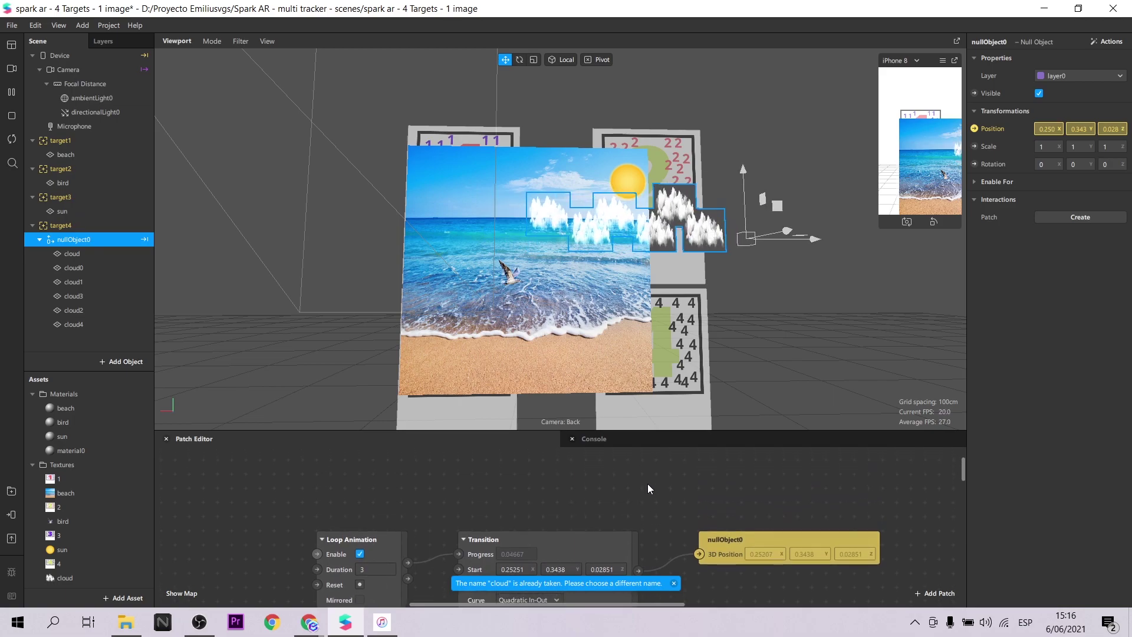
- Apply the Float animation to the bird plane and move its new patches above the cloud patches
{"action": "left_click", "coordinate": [50, 182]}
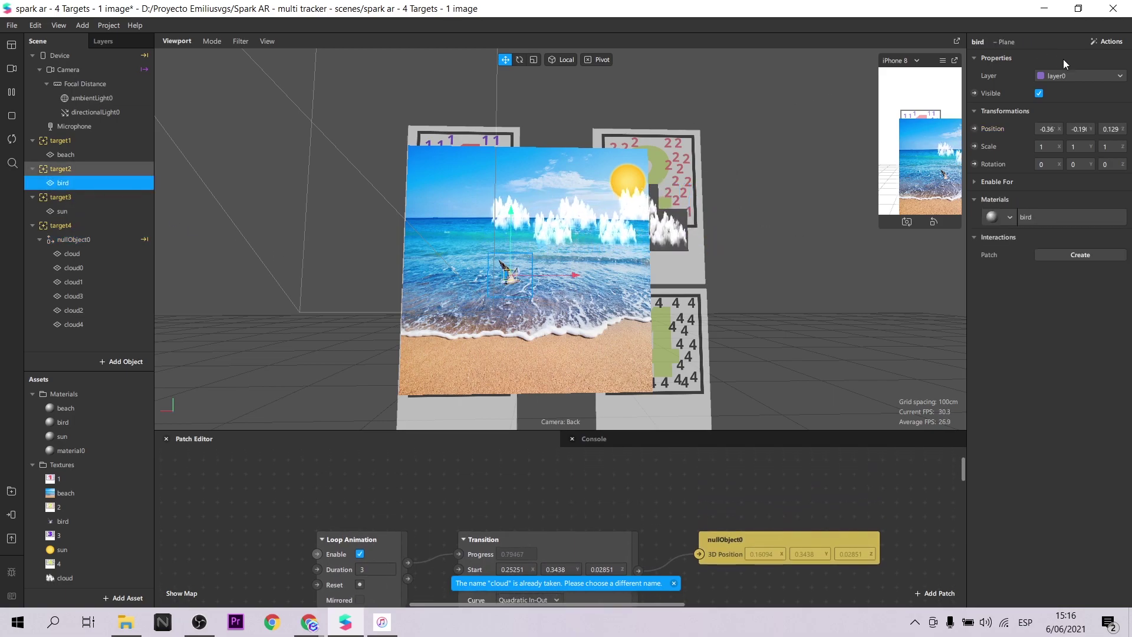
{"action": "left_click", "coordinate": [1107, 41]}
{"action": "mouse_move", "coordinate": [1061, 92]}
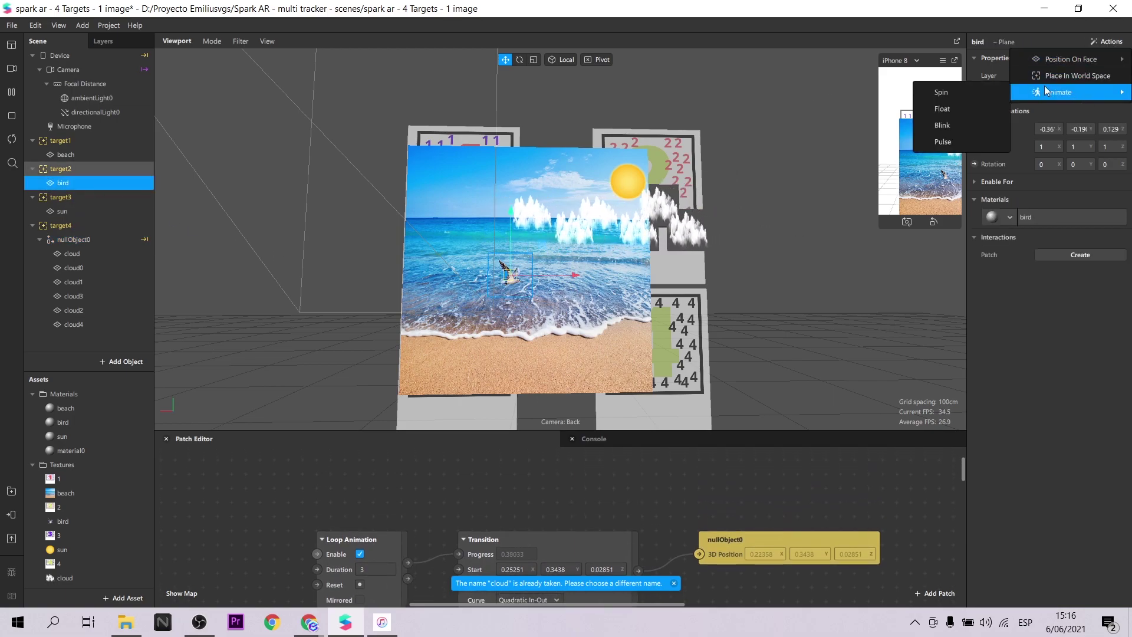
{"action": "left_click", "coordinate": [958, 108]}
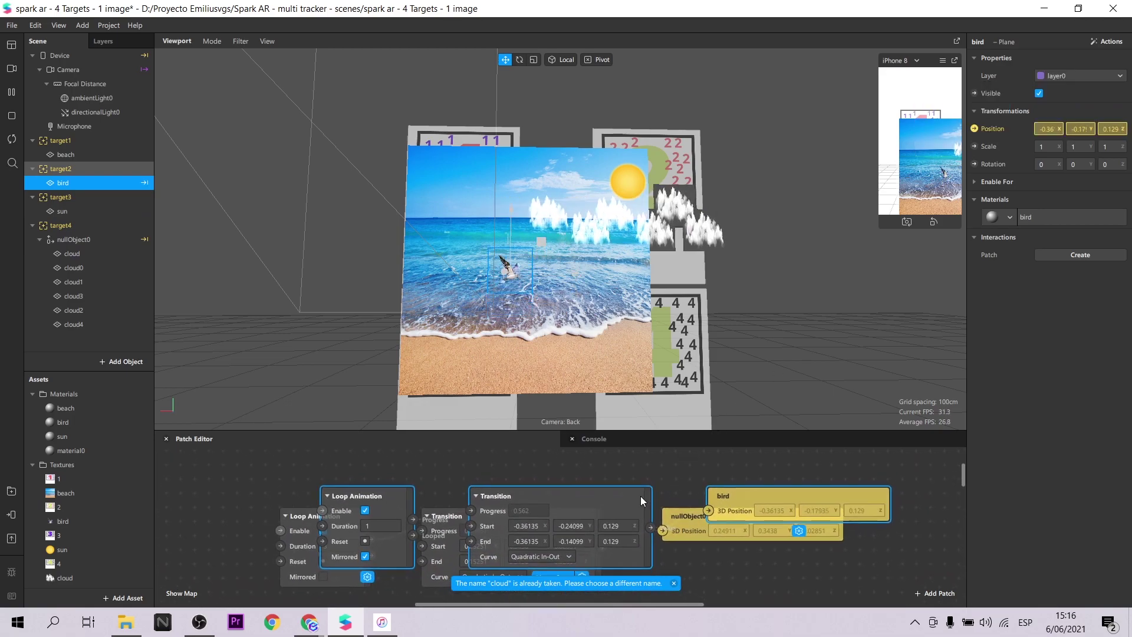
{"action": "left_click_drag", "start_coordinate": [590, 501], "coordinate": [533, 441]}
{"action": "scroll", "coordinate": [572, 480], "scroll_direction": "up", "scroll_amount": 1}
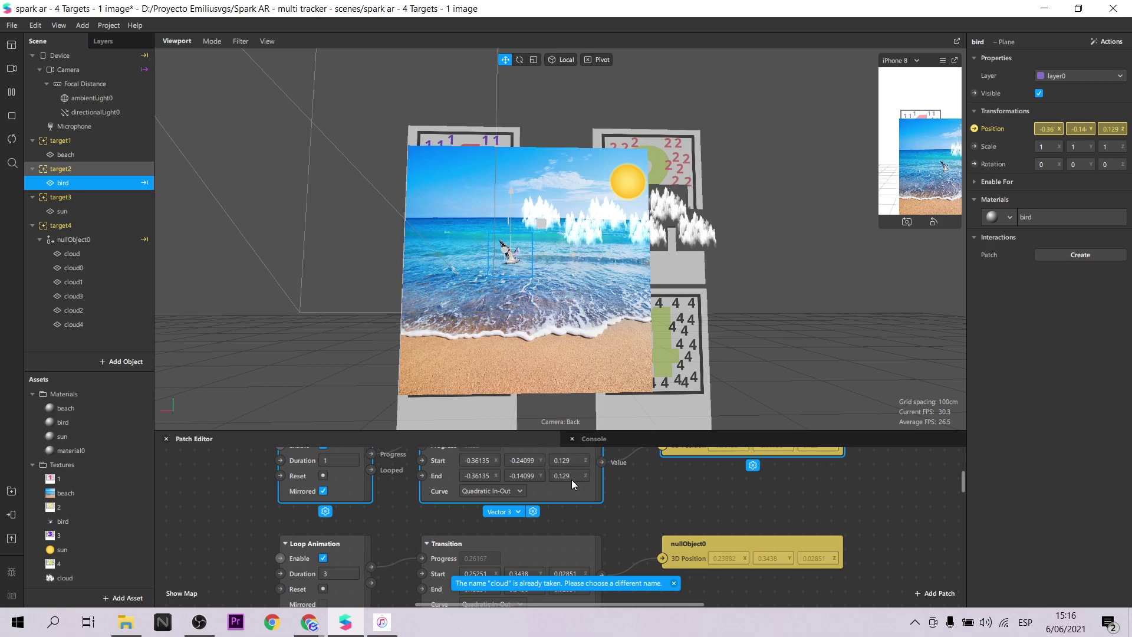
{"action": "scroll", "coordinate": [495, 484], "scroll_direction": "up", "scroll_amount": 3, "text": "ctrl"}
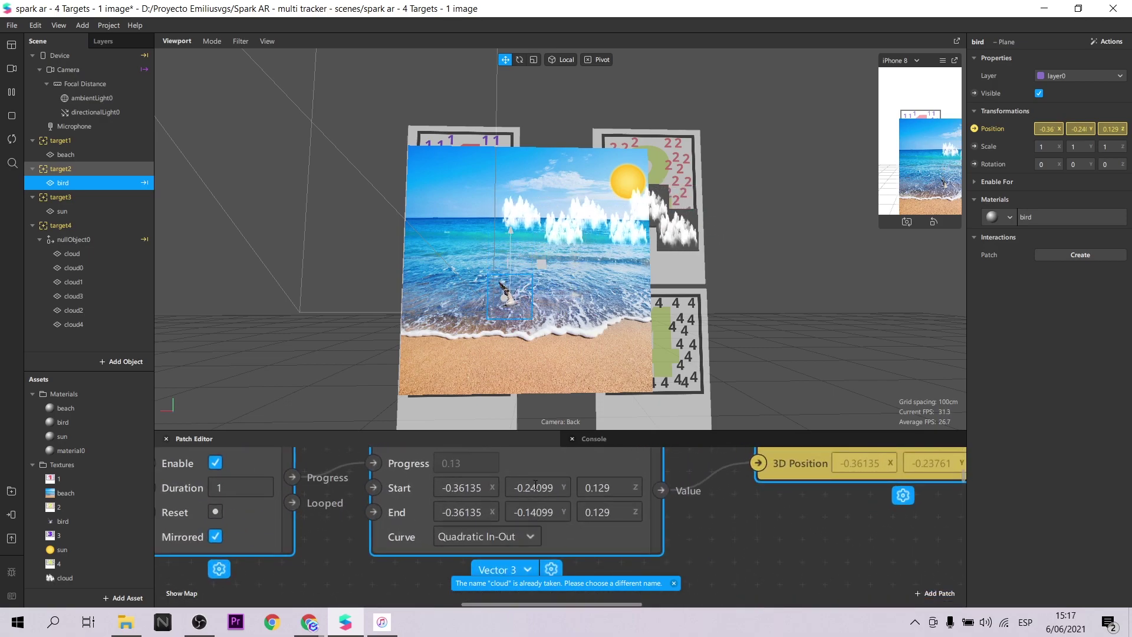
- Set the bird transition's end position to X -0.26135 and Y -0.24099 so the bird moves horizontally
{"action": "left_click", "coordinate": [531, 512]}
{"action": "key", "text": "BackSpace"}
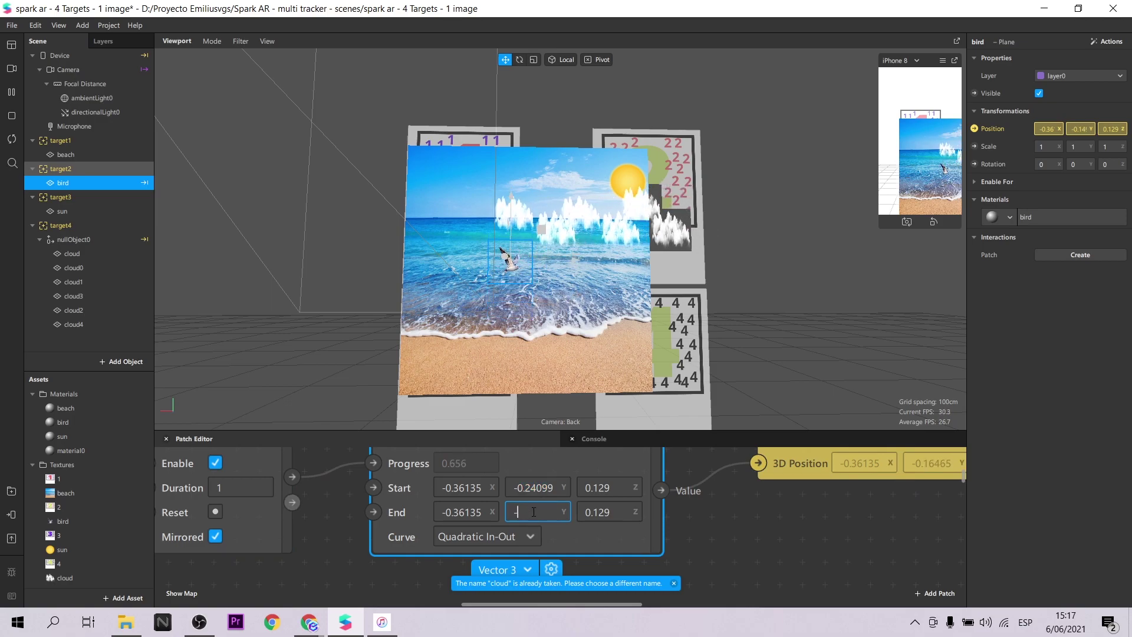
{"action": "type", "text": "2"}
{"action": "left_click", "coordinate": [728, 532]}
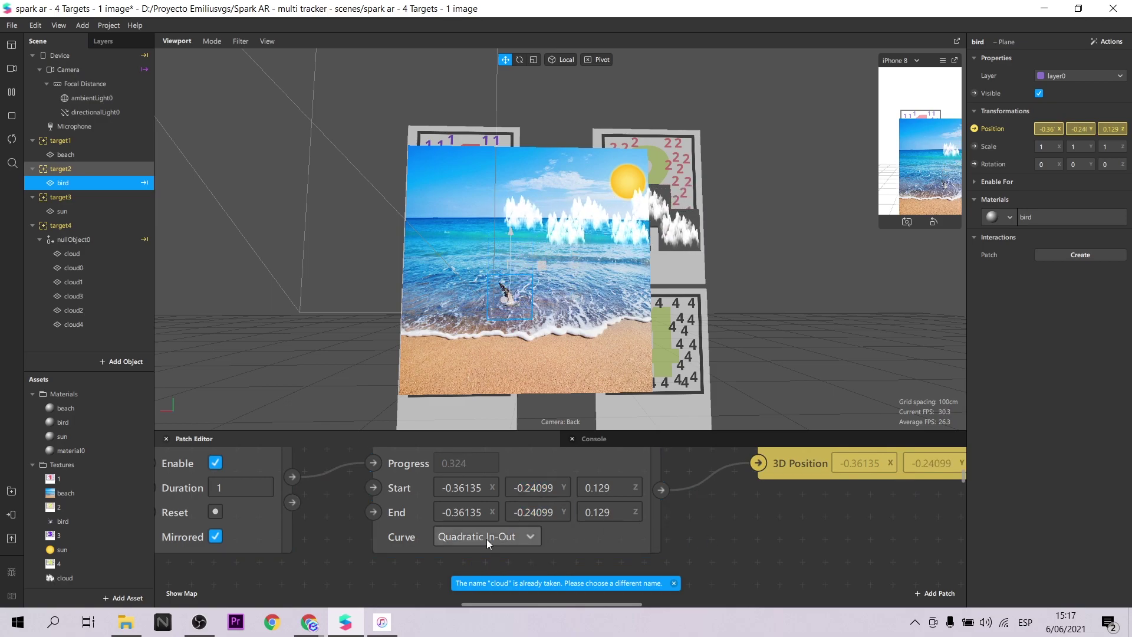
{"action": "left_click", "coordinate": [460, 511]}
{"action": "left_click", "coordinate": [459, 512]}
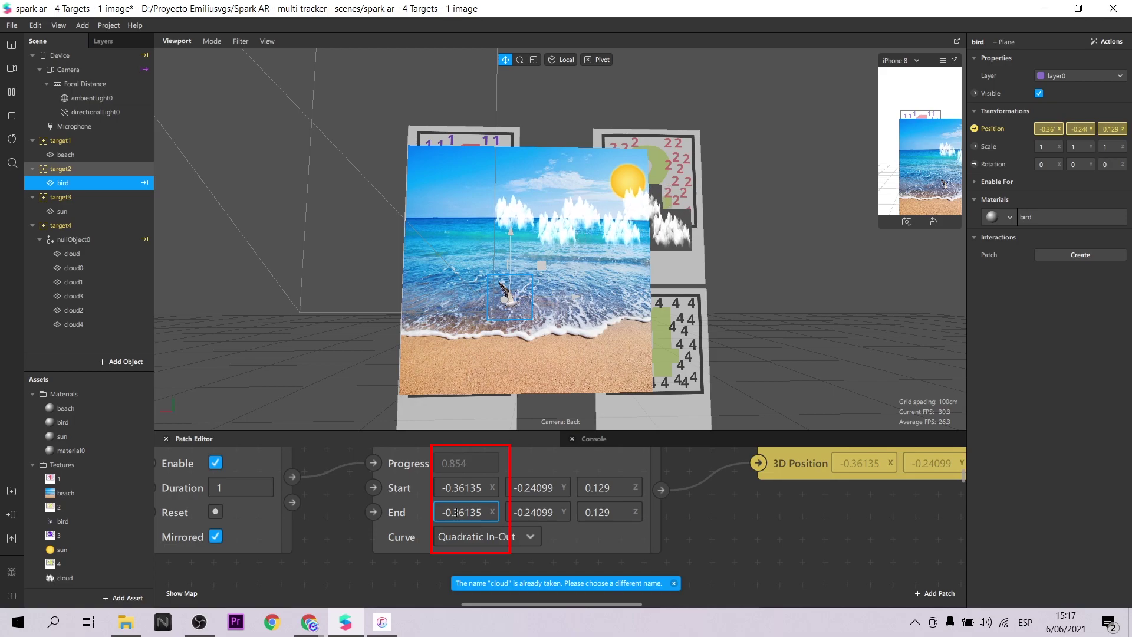
{"action": "key", "text": "BackSpace"}
{"action": "type", "text": "2"}
{"action": "key", "text": "Return"}
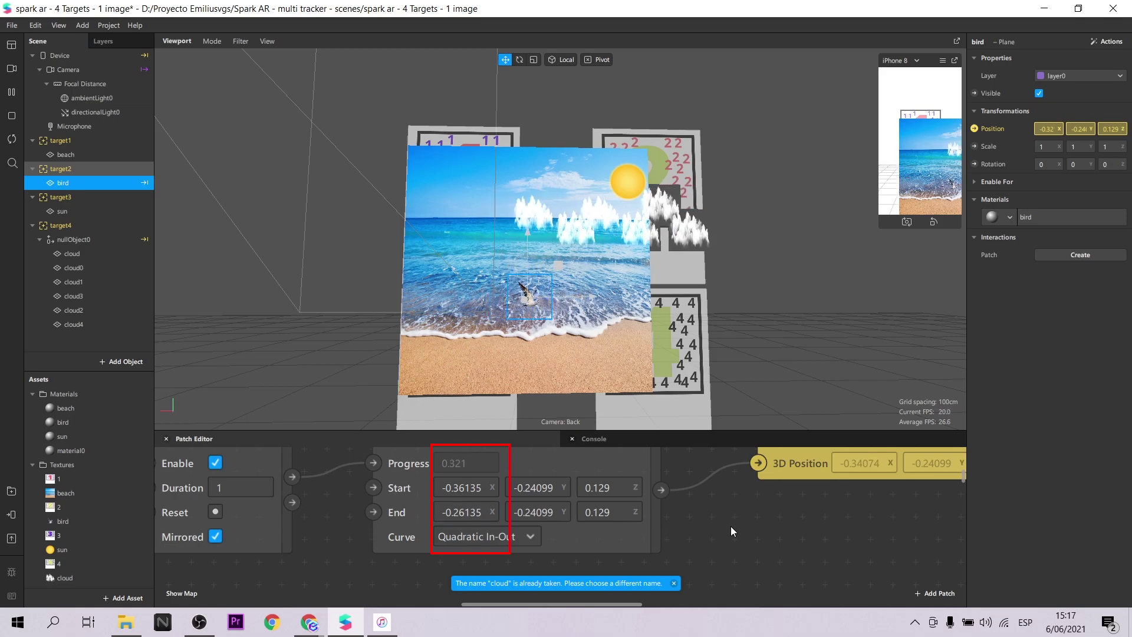
- Set the bird's loop animation duration to 3 and turn off its mirroring
{"action": "left_click", "coordinate": [242, 487]}
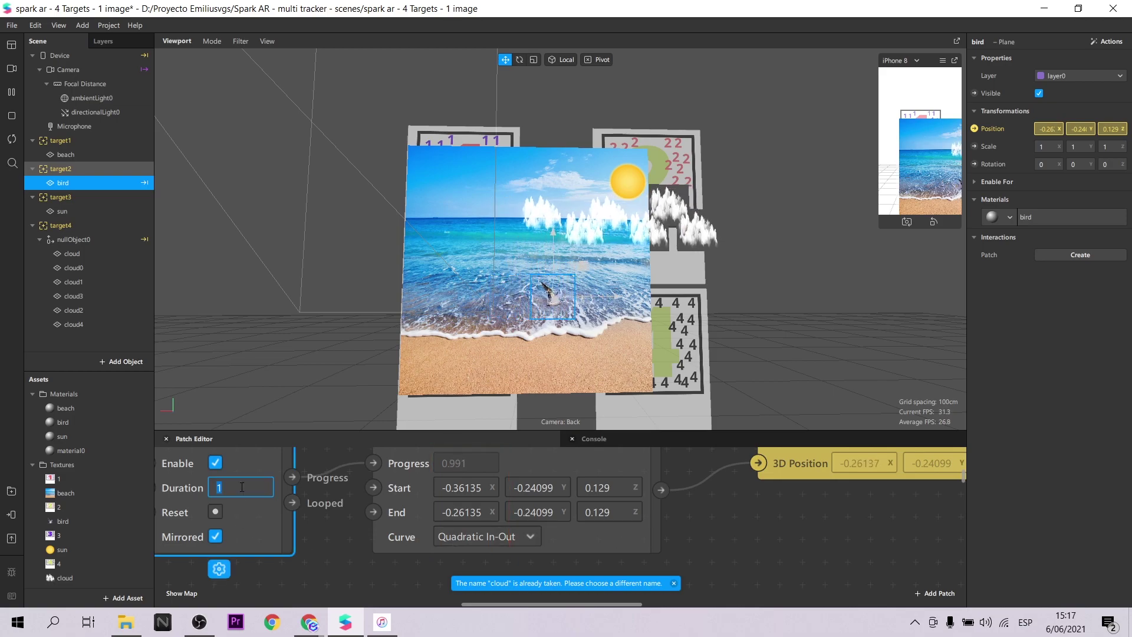
{"action": "left_click", "coordinate": [586, 534]}
{"action": "left_click", "coordinate": [216, 537]}
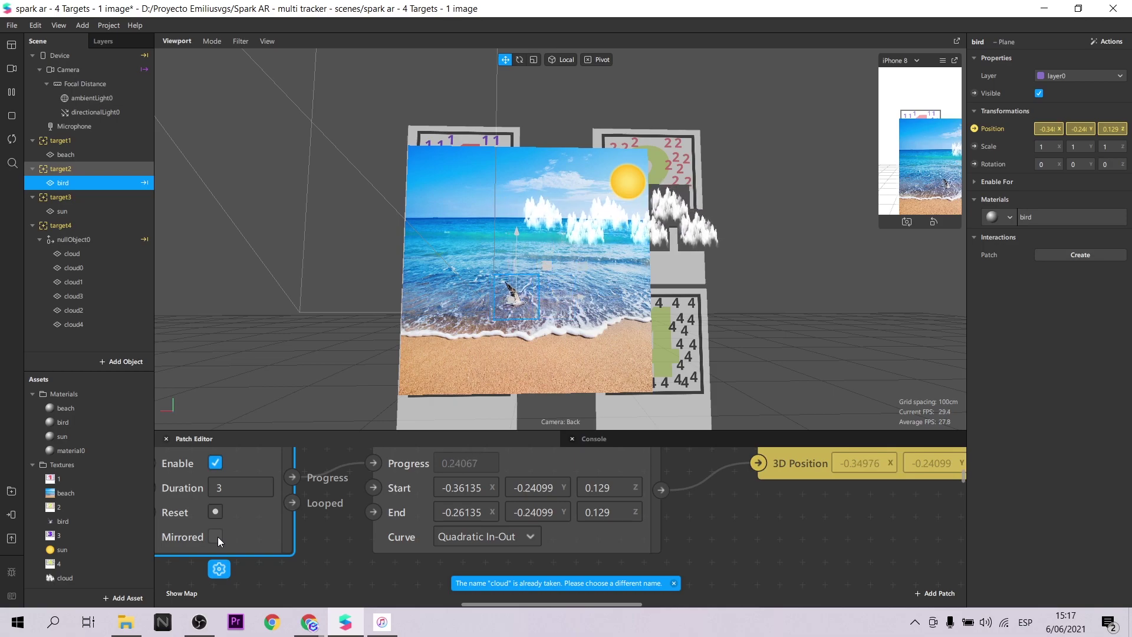
- Extend the bird's travel to an end X of -0.22135 and set its loop duration to 3.4
{"action": "left_click", "coordinate": [461, 512]}
{"action": "key", "text": "BackSpace"}
{"action": "type", "text": "2"}
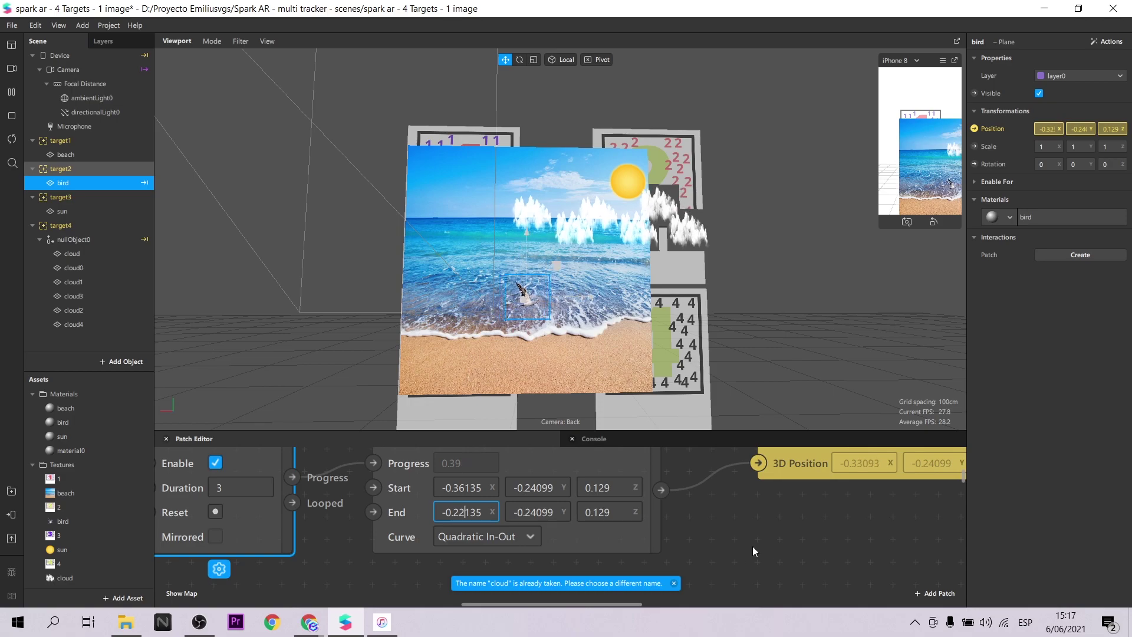
{"action": "left_click", "coordinate": [761, 545]}
{"action": "left_click", "coordinate": [244, 486]}
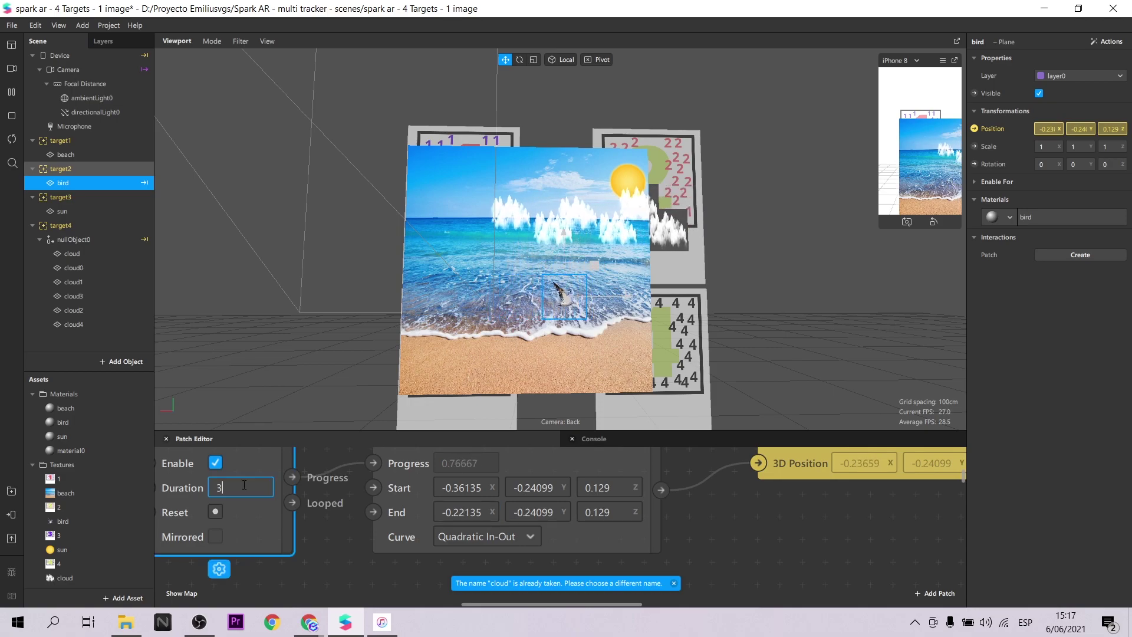
{"action": "type", "text": ".4"}
{"action": "left_click", "coordinate": [756, 522]}
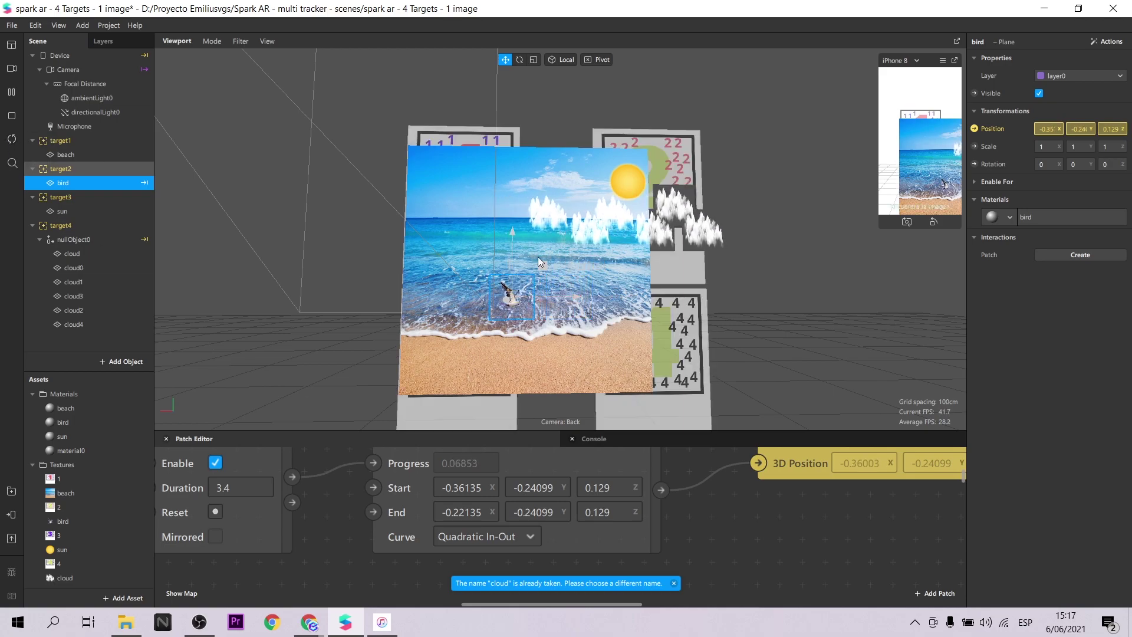
- Apply the Float animation to the sun plane under target3 and dismiss the duplicate-name notification
{"action": "left_click", "coordinate": [83, 210]}
{"action": "scroll", "coordinate": [574, 493], "scroll_direction": "up", "scroll_amount": 5}
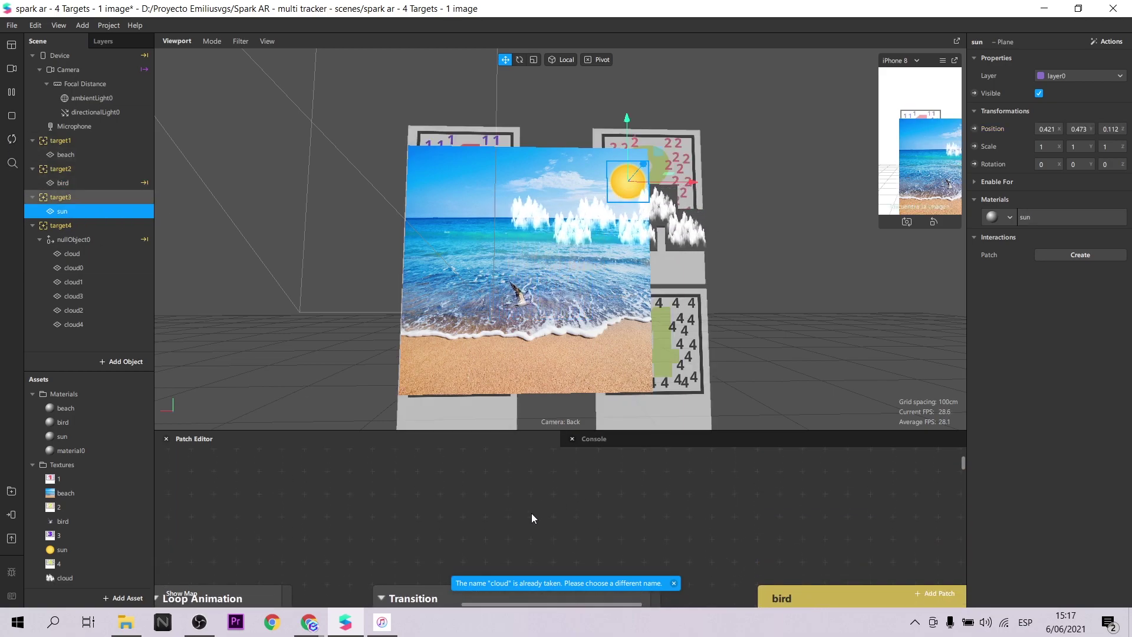
{"action": "left_click", "coordinate": [673, 582]}
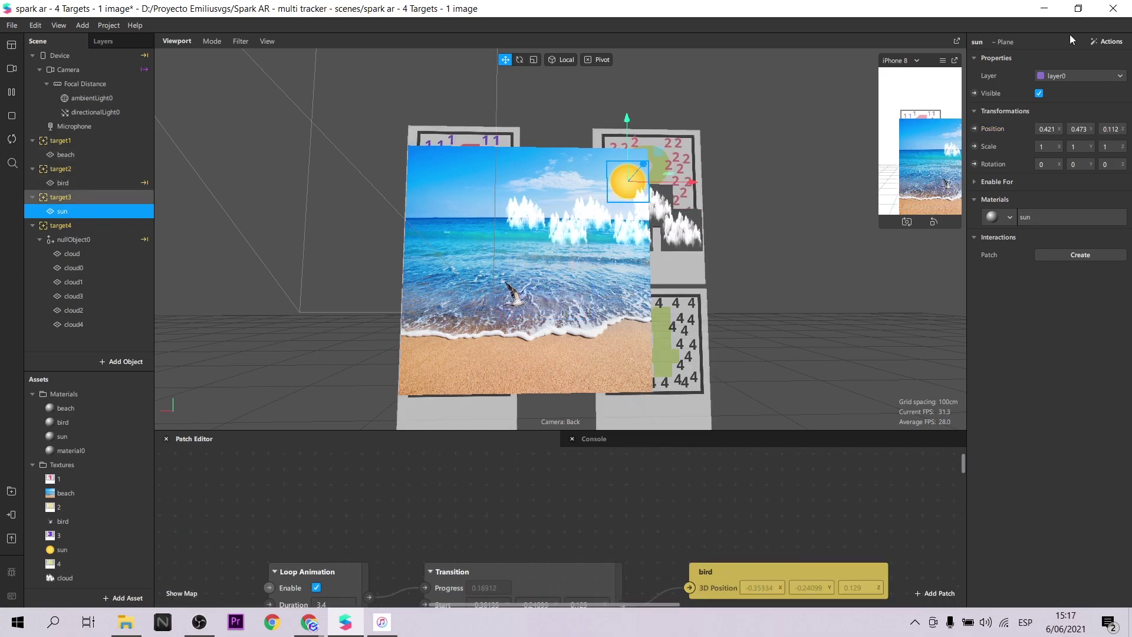
{"action": "left_click", "coordinate": [1106, 43]}
{"action": "mouse_move", "coordinate": [1071, 93]}
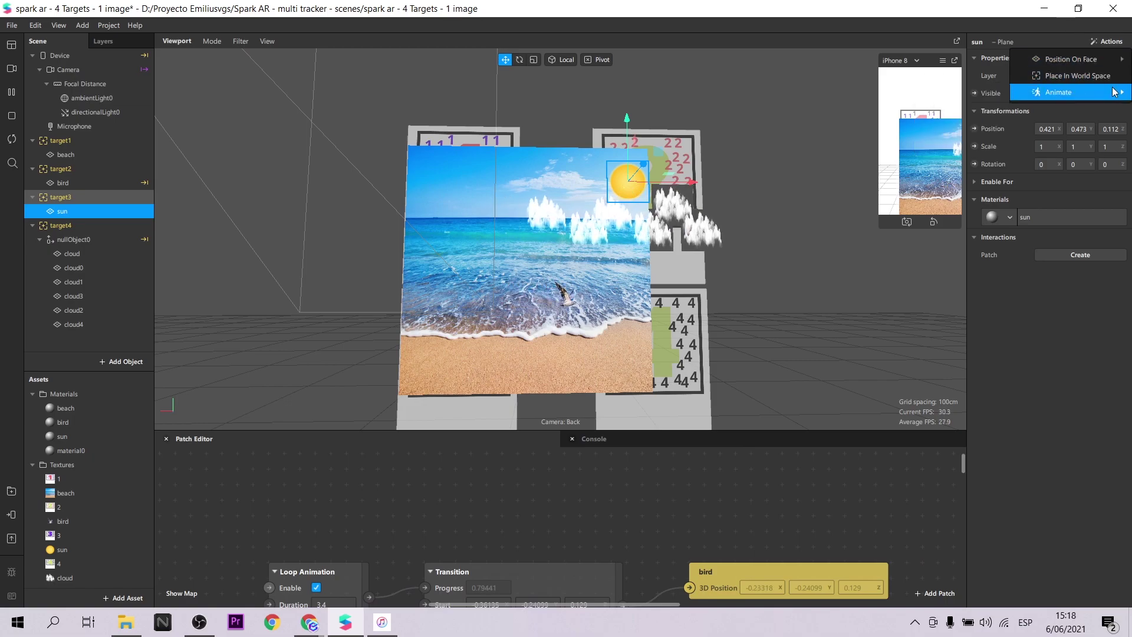
{"action": "left_click", "coordinate": [922, 110]}
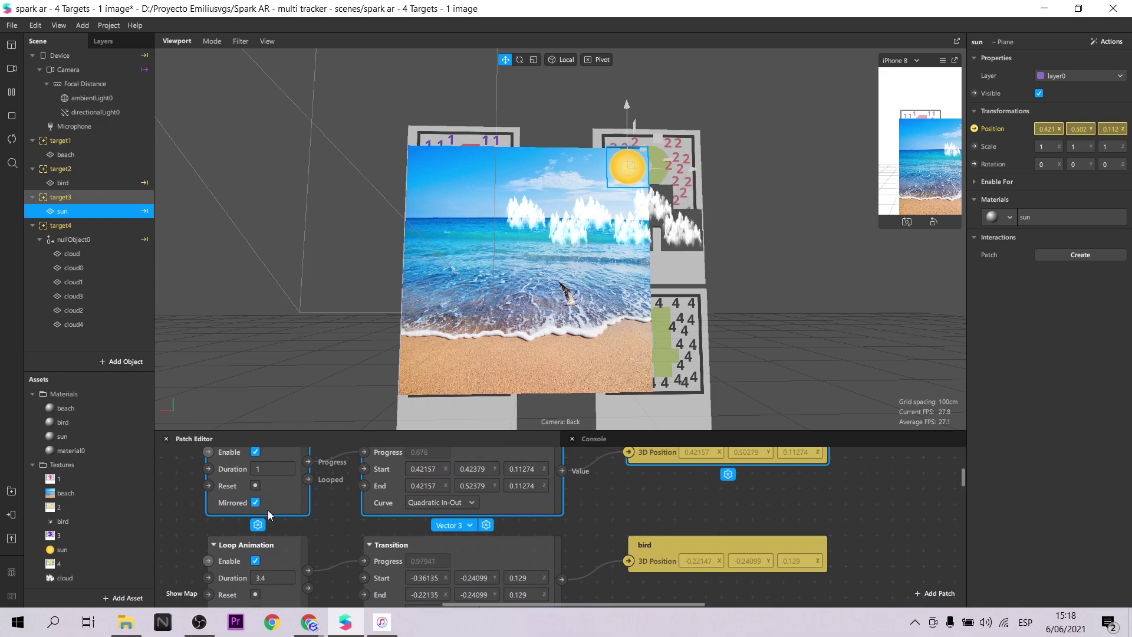
- Set the duration of the sun's loop animation to 6
{"action": "left_click", "coordinate": [268, 466]}
{"action": "type", "text": "6"}
{"action": "left_click", "coordinate": [716, 487]}
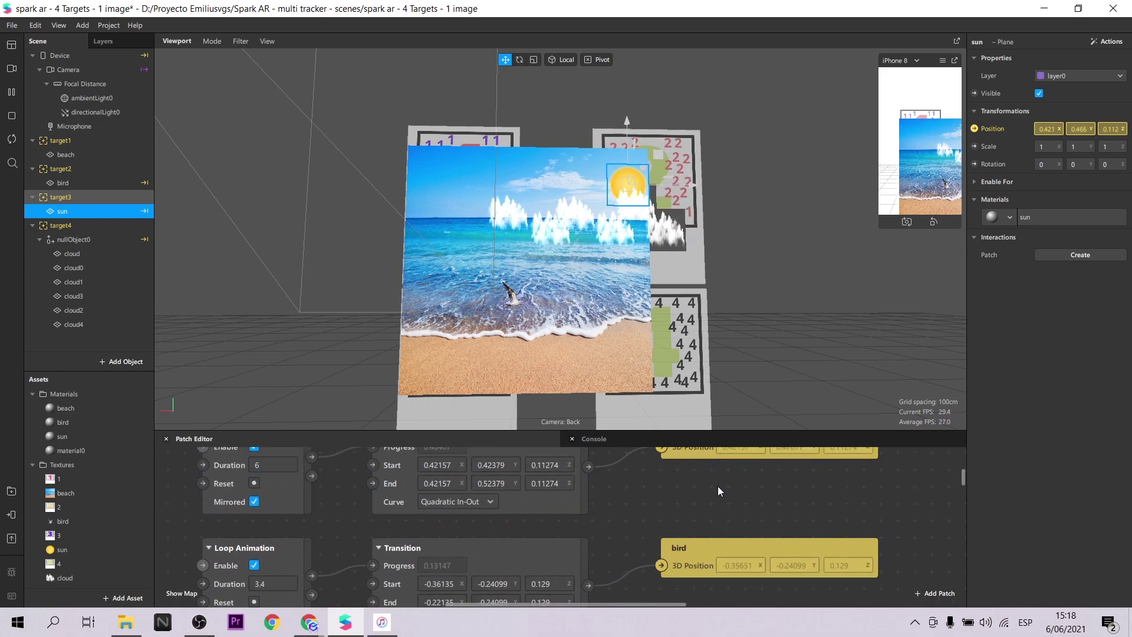
- Slow the sun's floating motion further by setting its loop animation duration to 8
{"action": "left_click", "coordinate": [278, 466]}
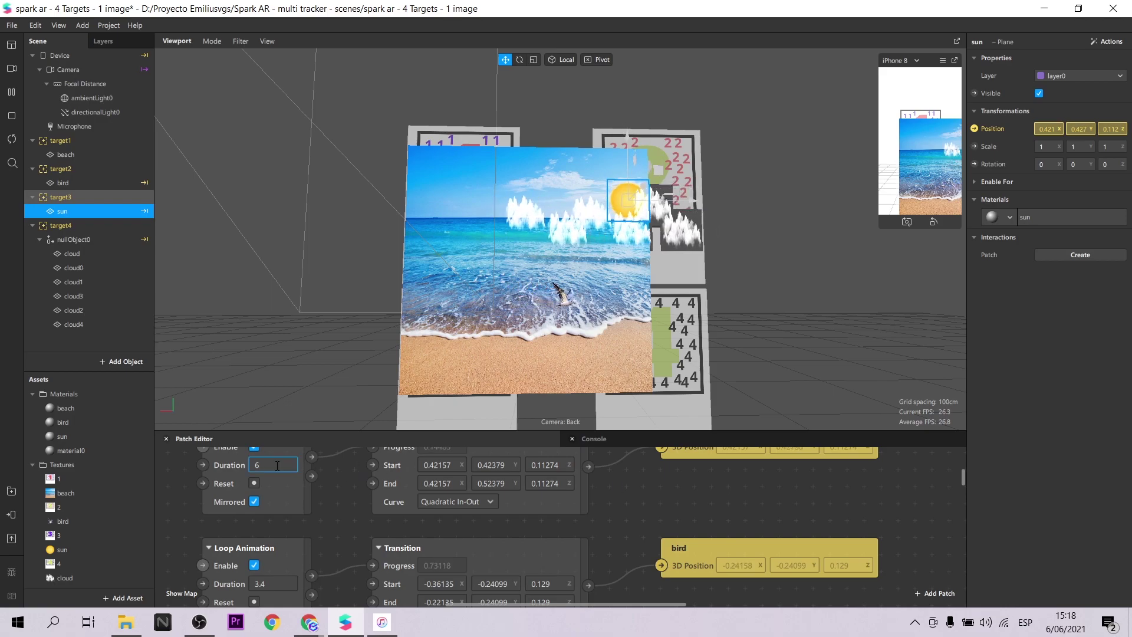
{"action": "type", "text": "8"}
{"action": "key", "text": "Return"}
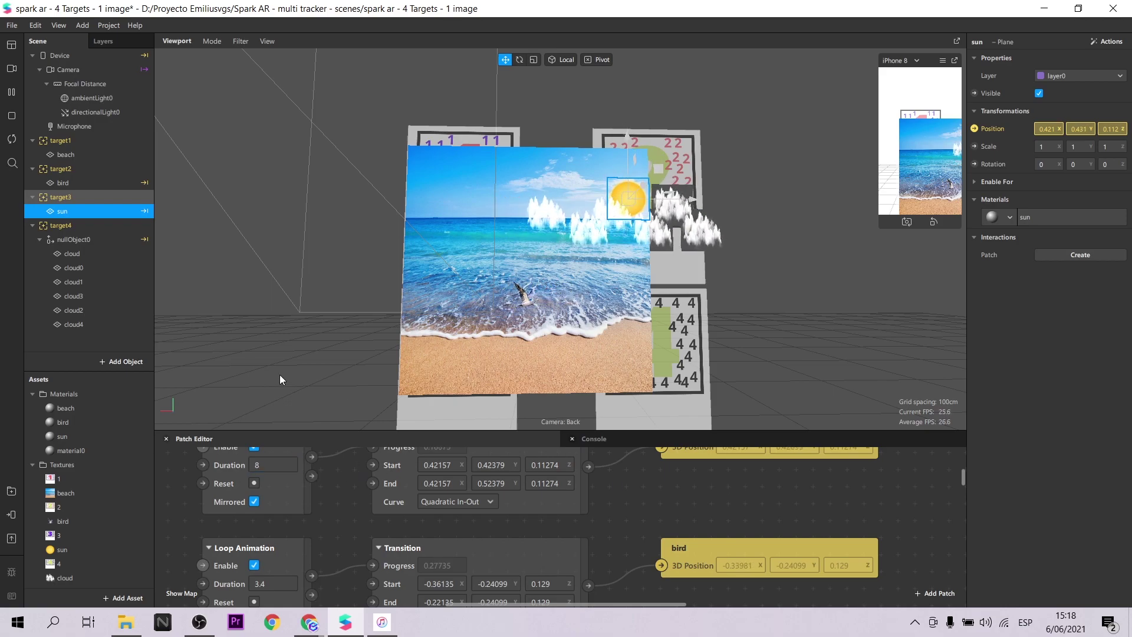